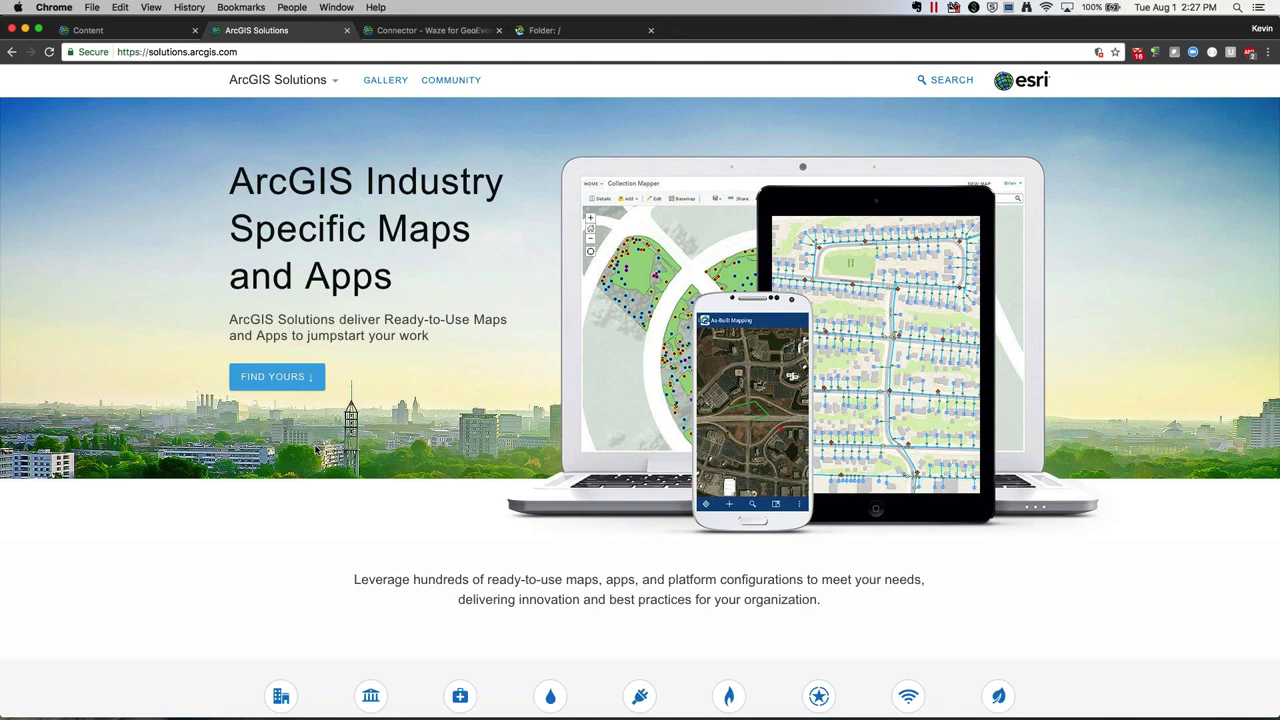
Step: Go to the Emergency Management section of the ArcGIS Solutions home page and browse its solution categories through Resilience
scroll(315, 450, down, 3)
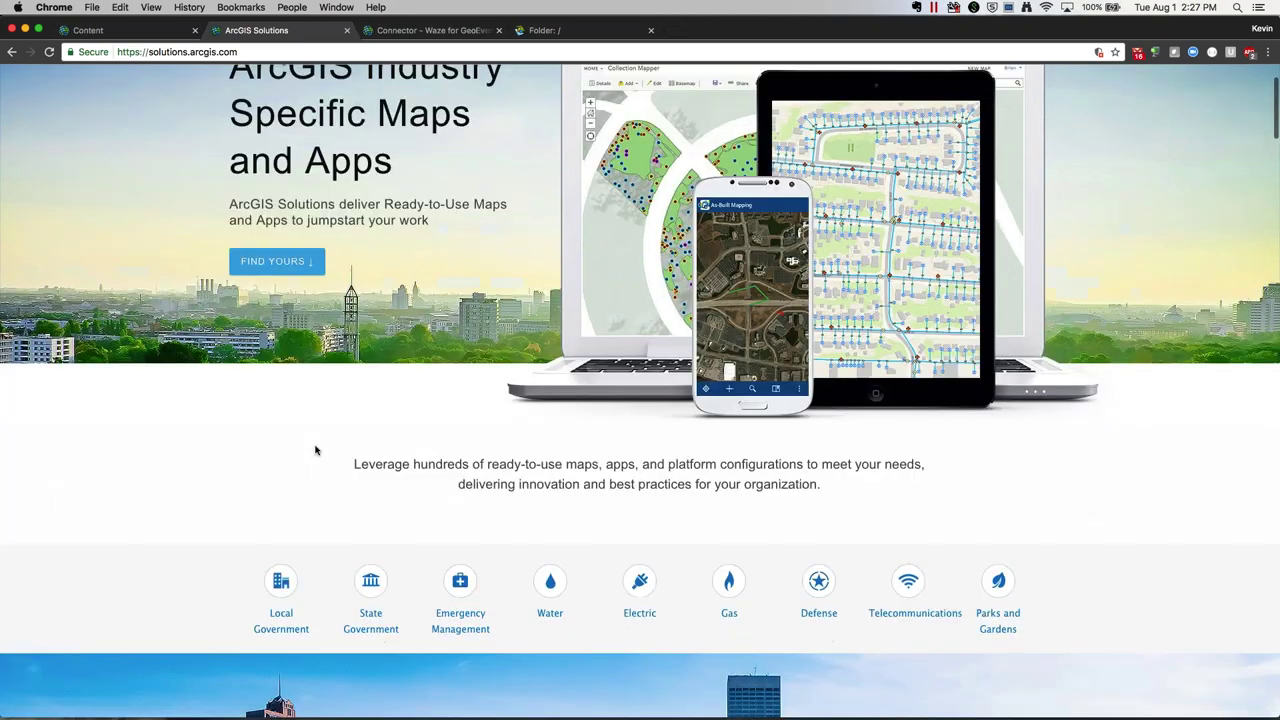
scroll(315, 450, down, 2)
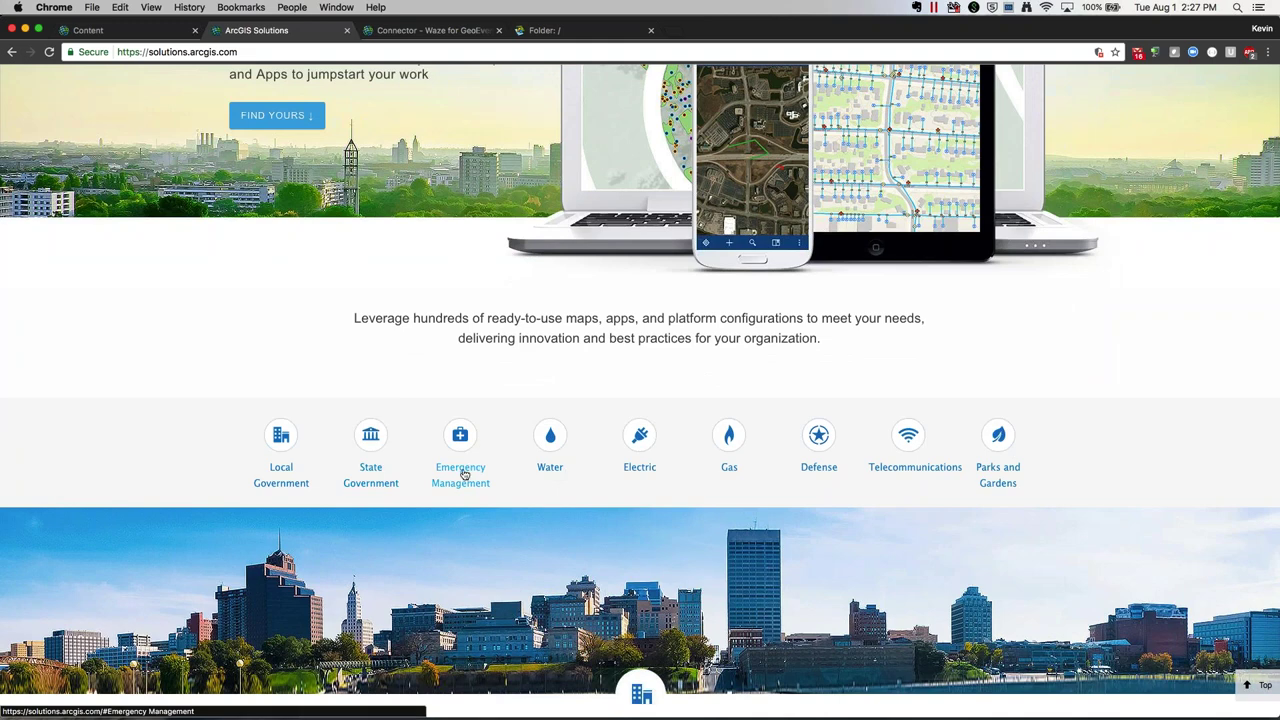
click(464, 474)
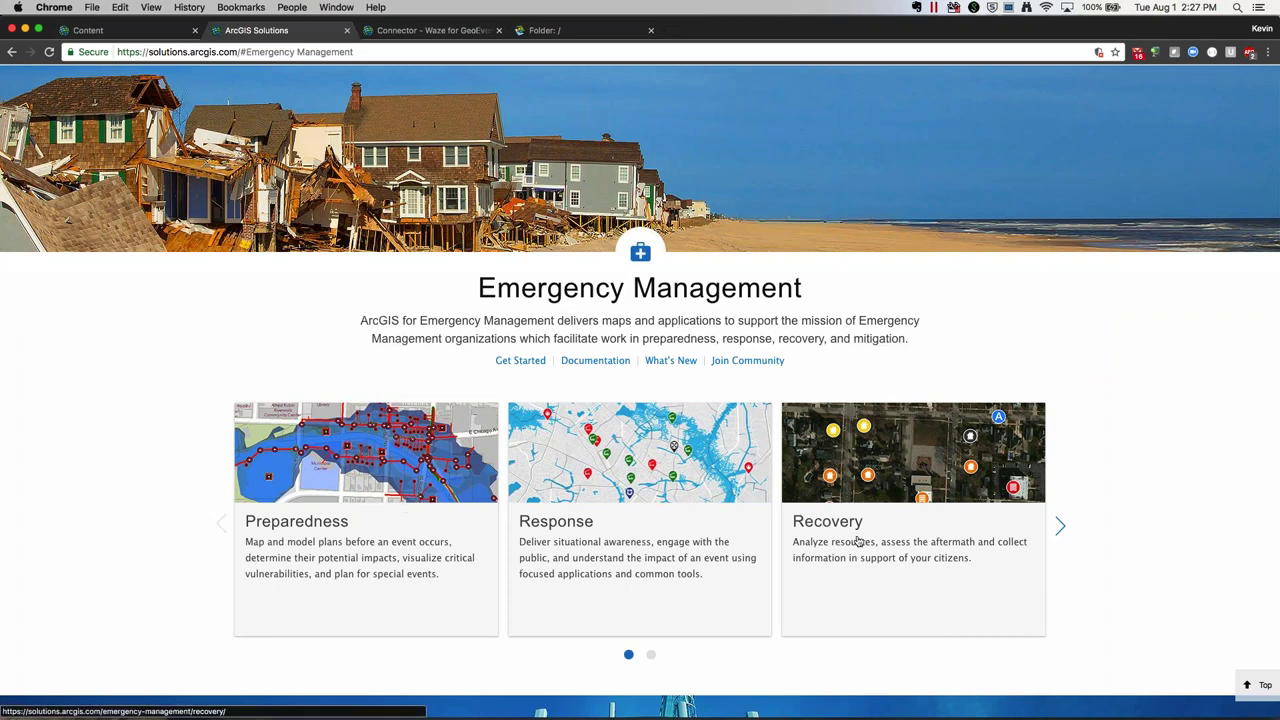
click(1060, 527)
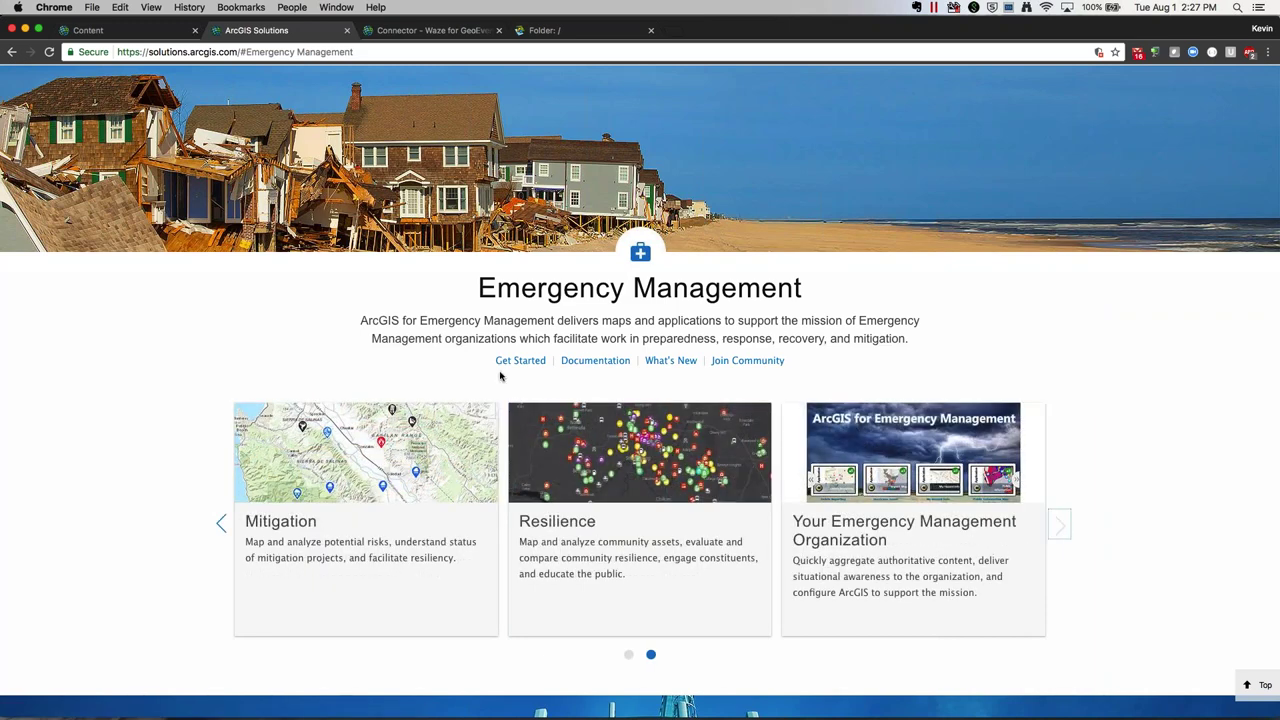
Step: Open the solutions gallery, filter it to the Emergency Management industry and search for "events"
scroll(501, 375, down, 10)
scroll(501, 375, up, 15)
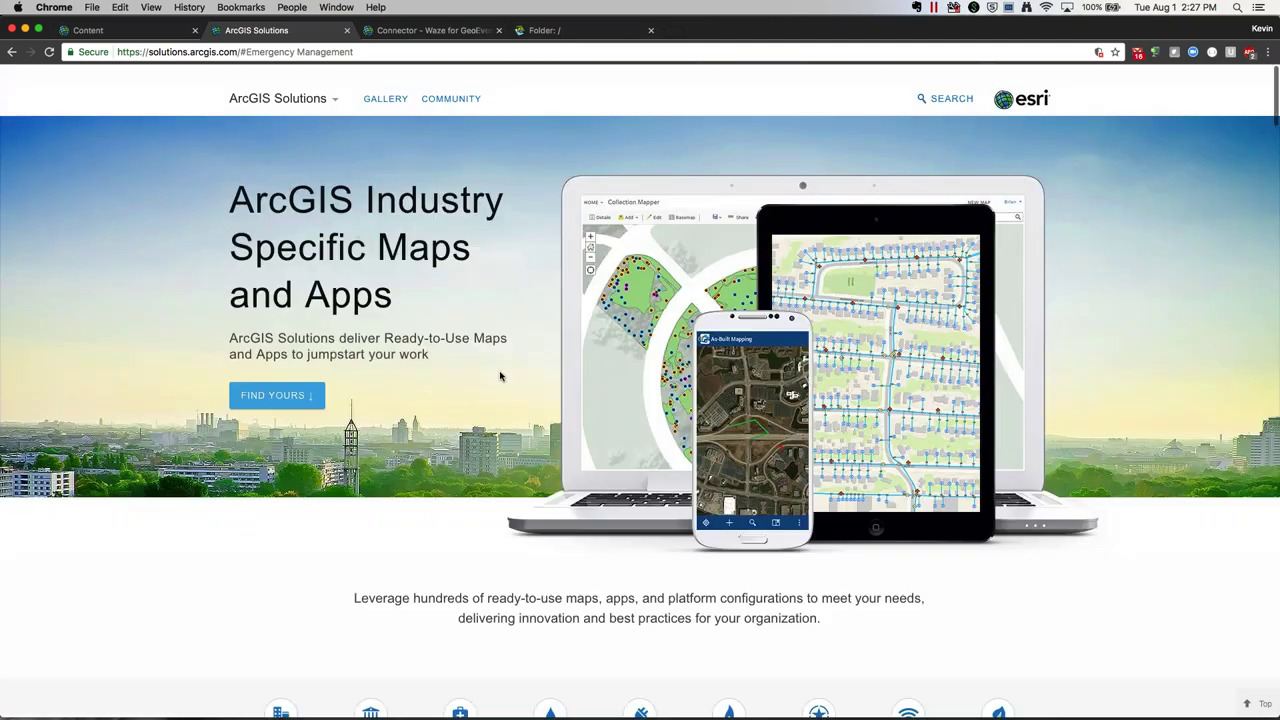
click(390, 80)
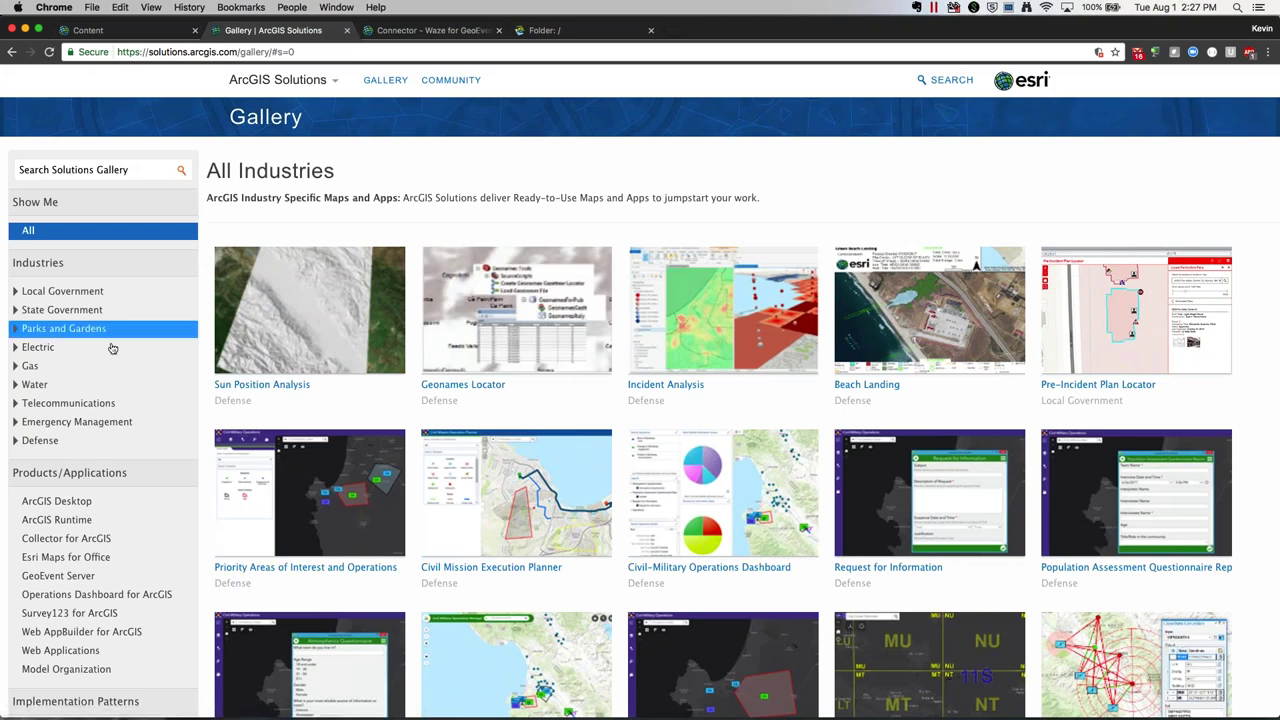
click(66, 423)
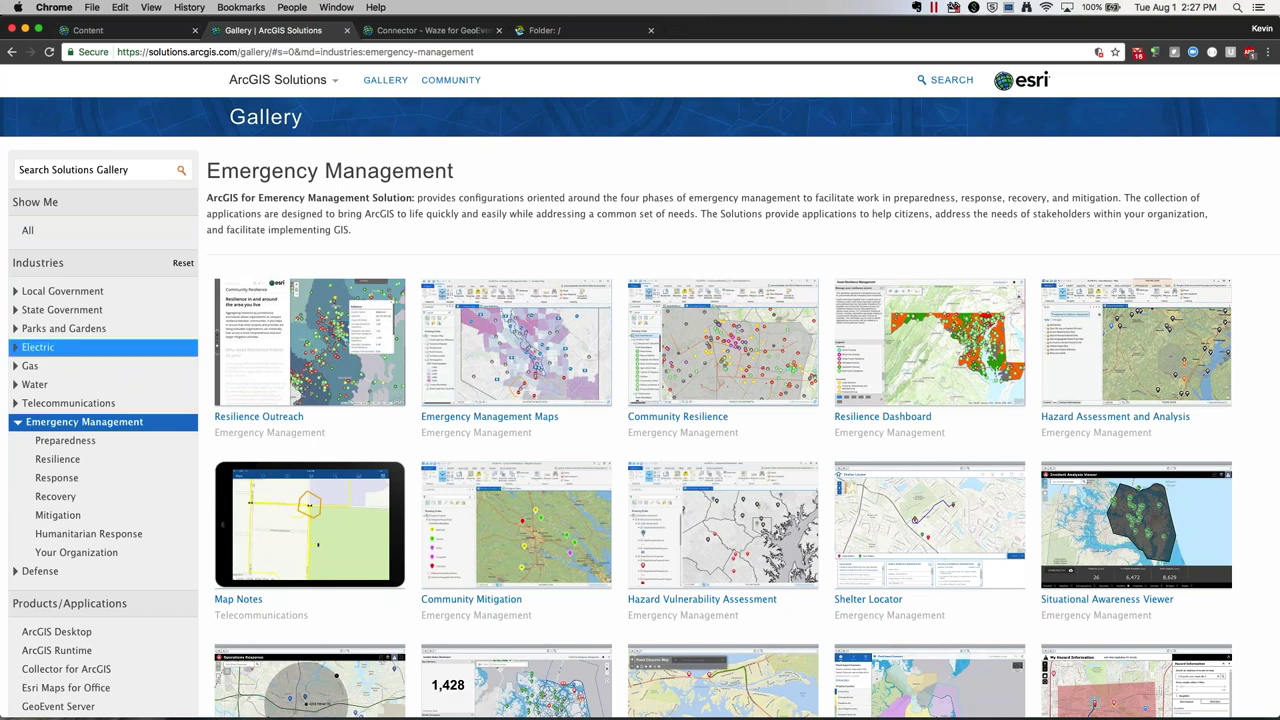
click(100, 170)
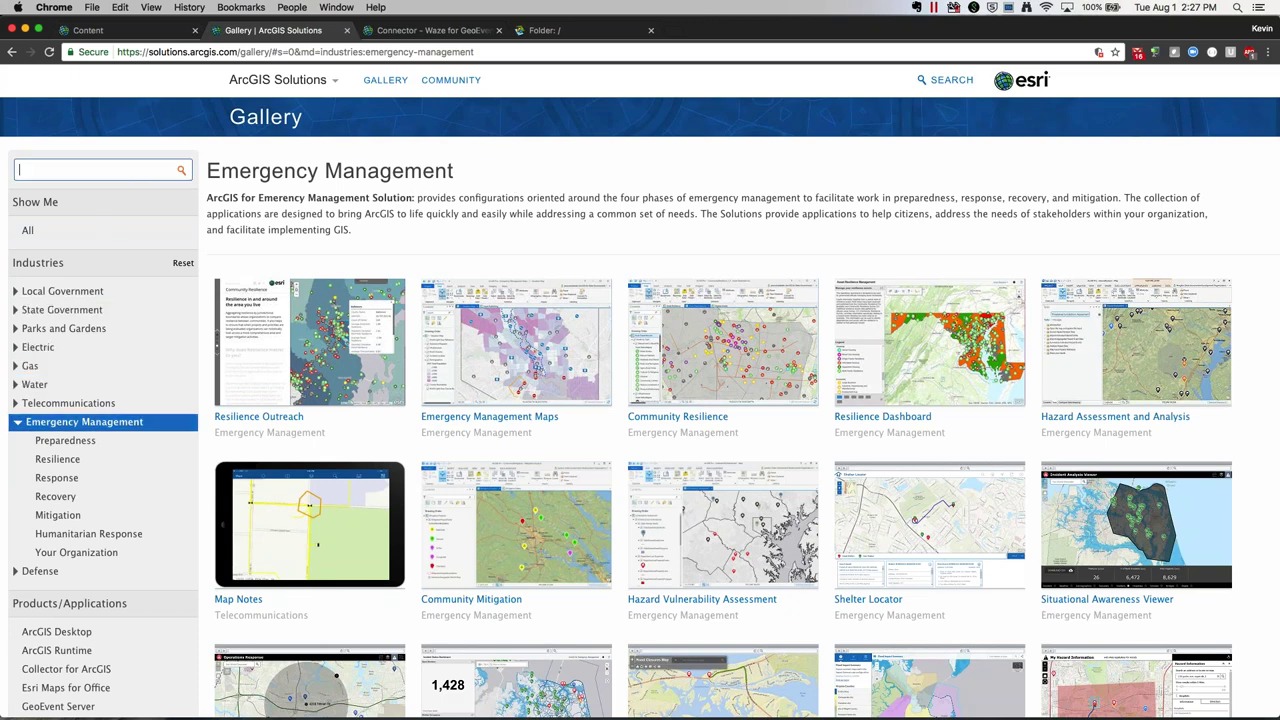
text(events)
key(Return)
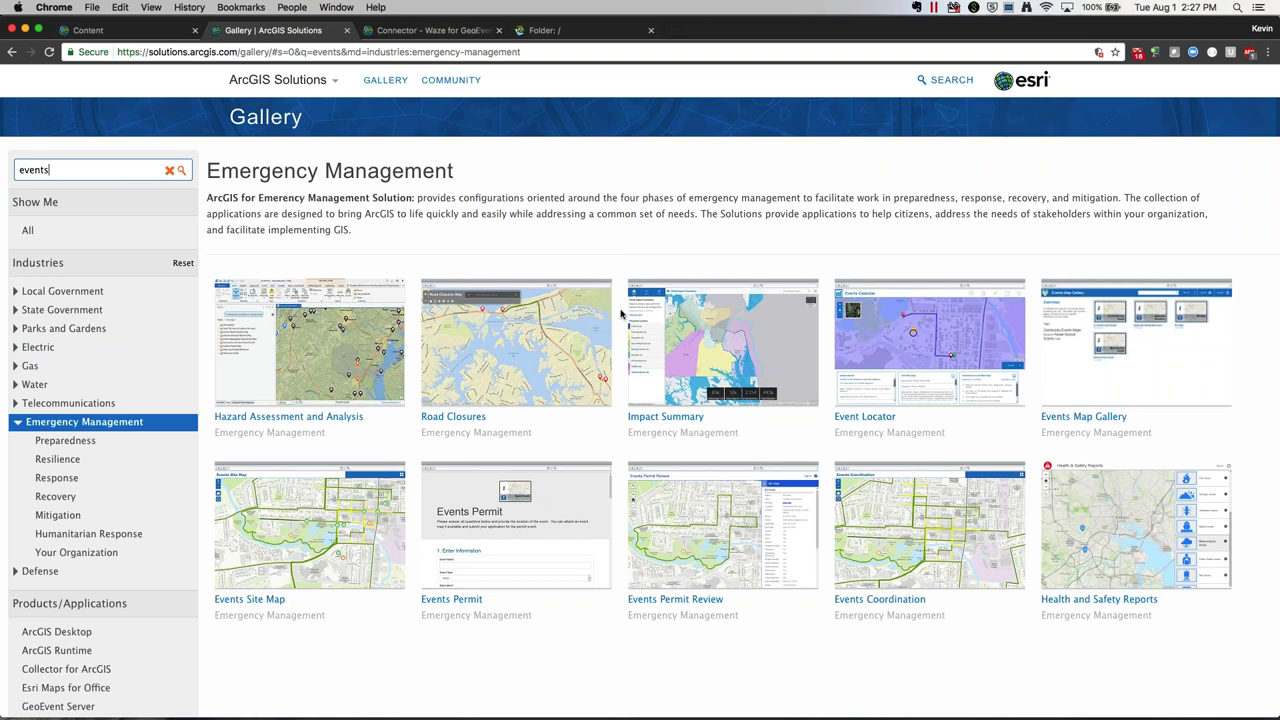
Step: Open the Events Site Map documentation from the gallery and bring up its getting-started instructions for Deploy solution
mouse_move(557, 337)
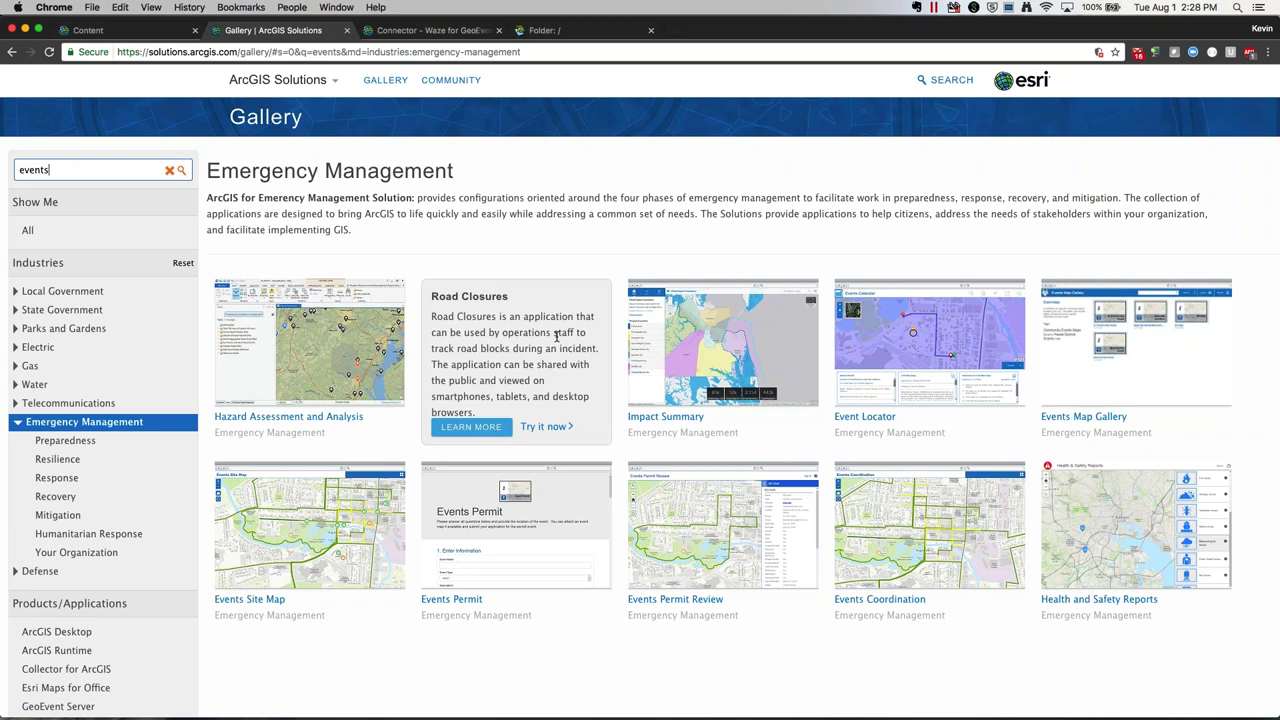
mouse_move(929, 345)
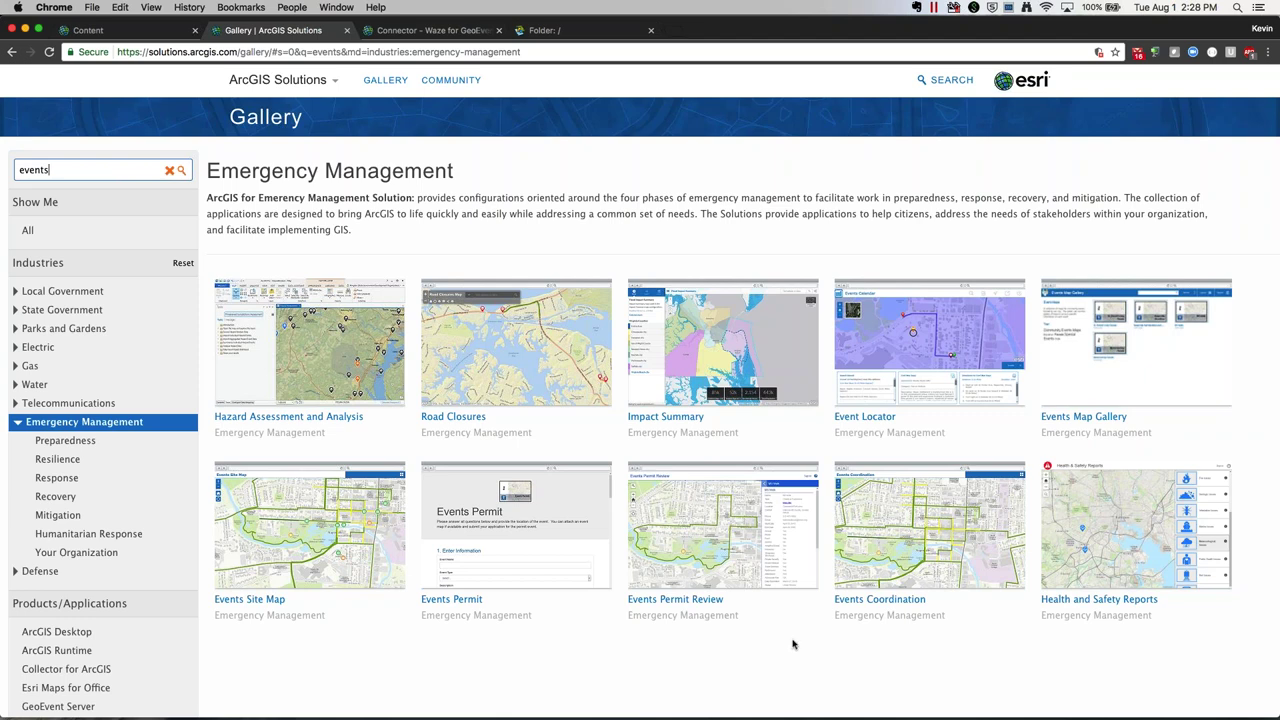
mouse_move(571, 614)
mouse_move(330, 480)
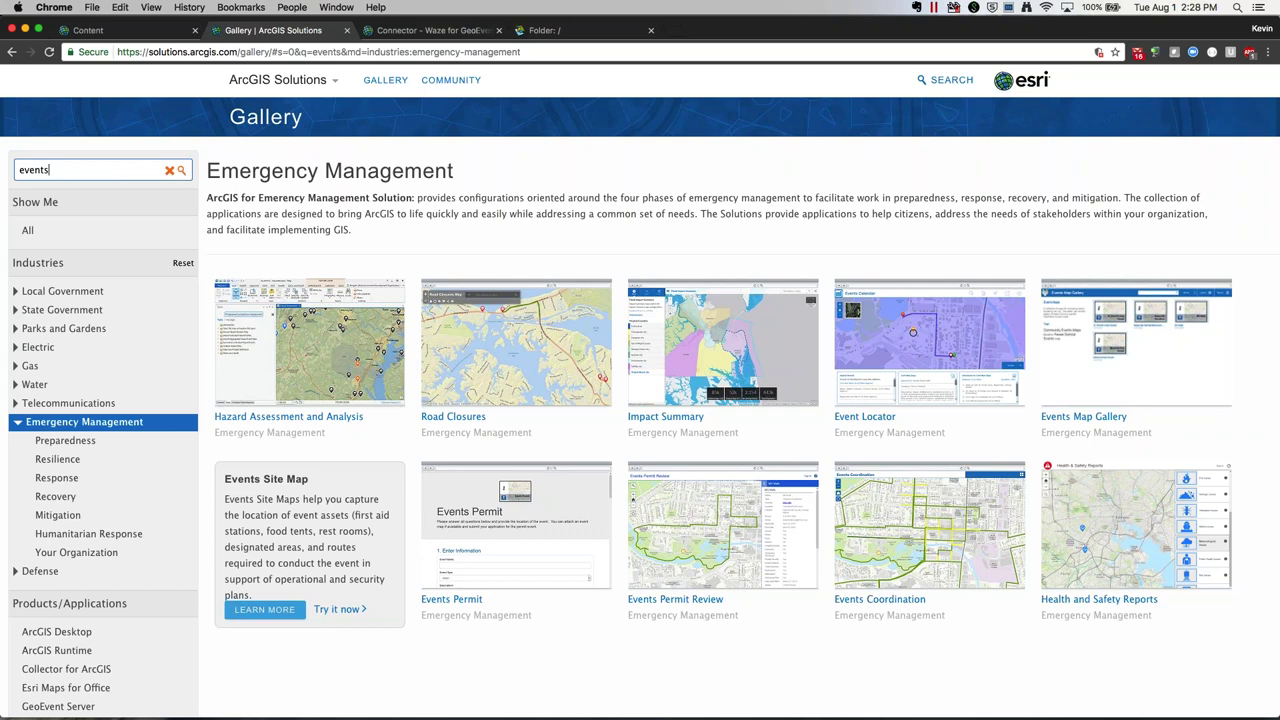
click(264, 609)
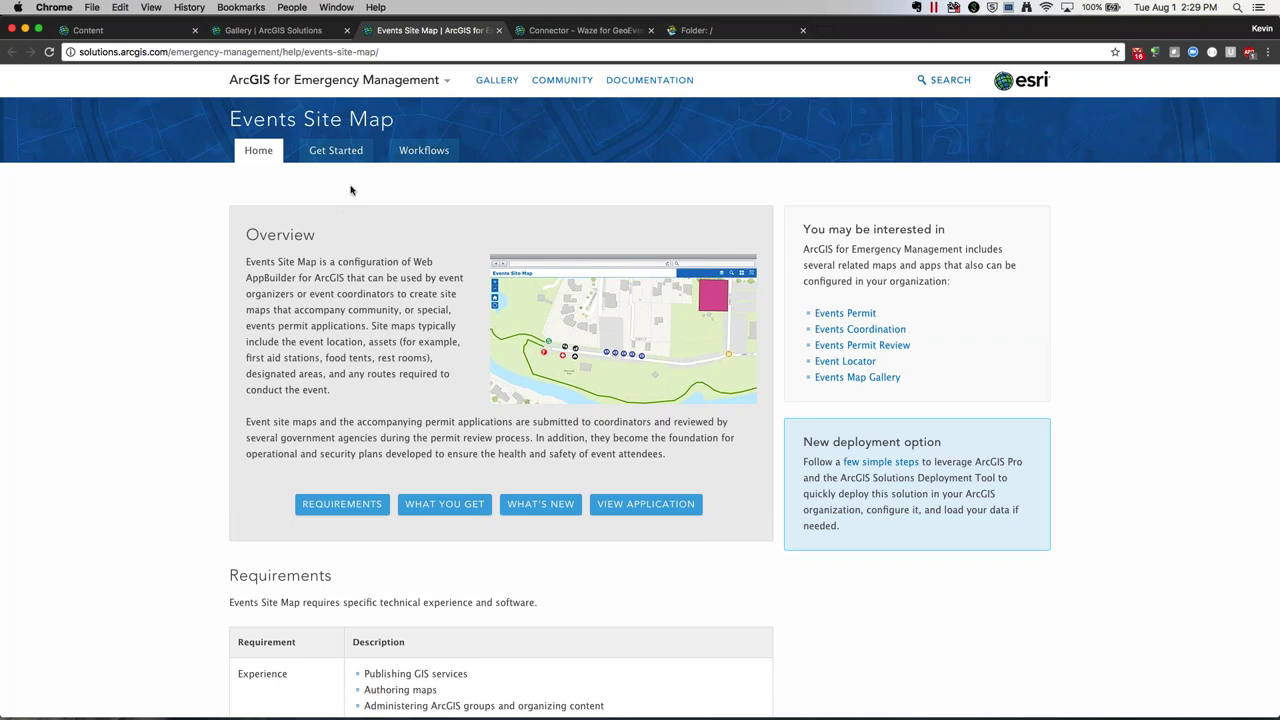
click(336, 150)
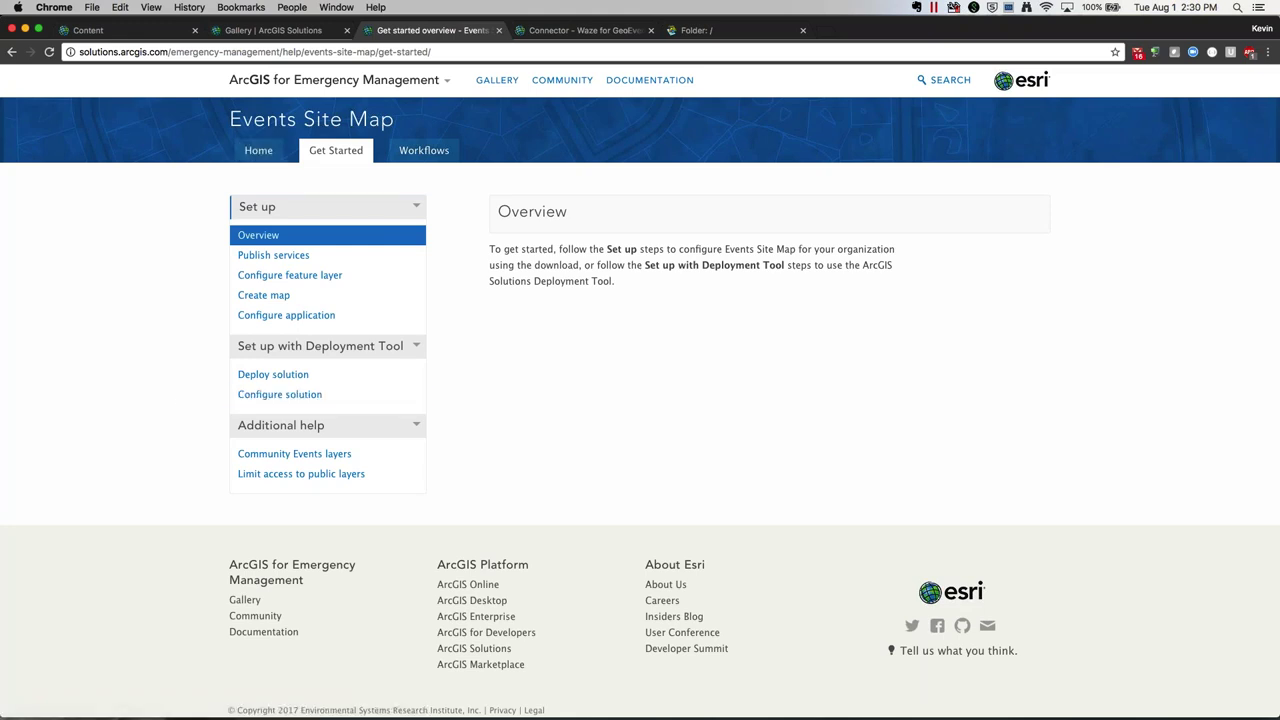
click(275, 376)
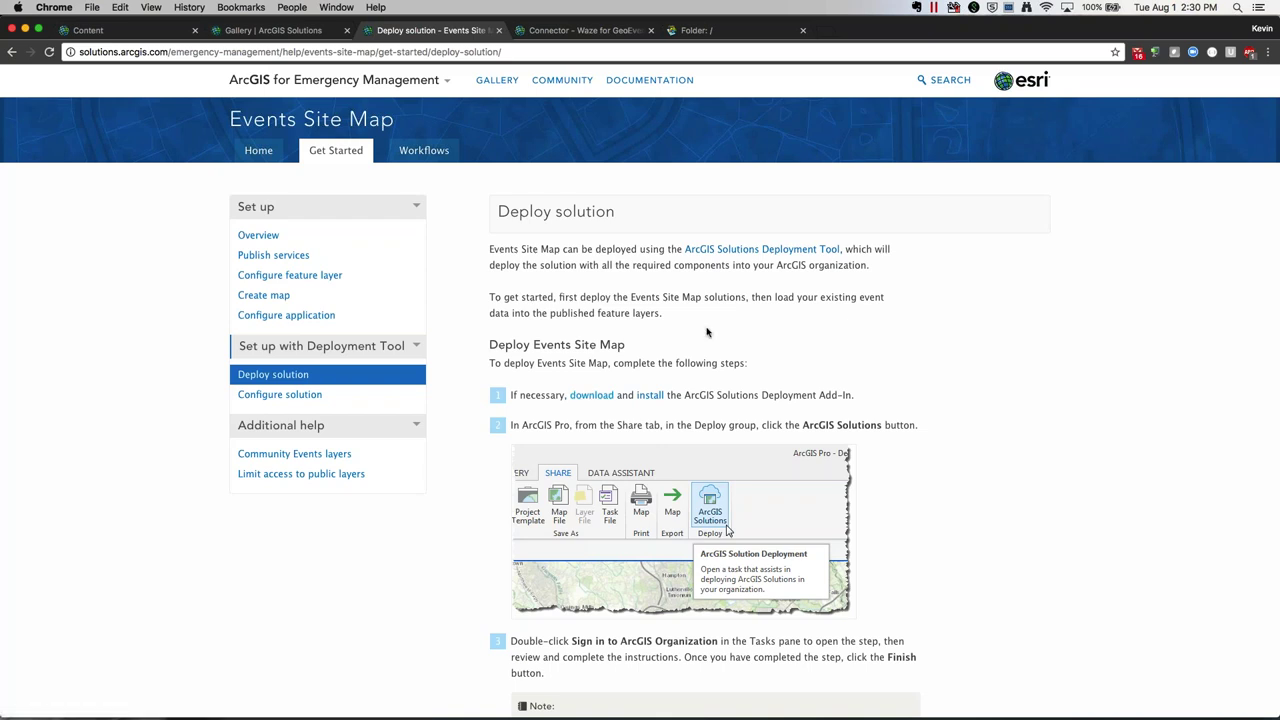
Step: Switch to ArcGIS Pro and open the ArcGIS Solutions Deployment Tool tasks
key(ctrl+Right)
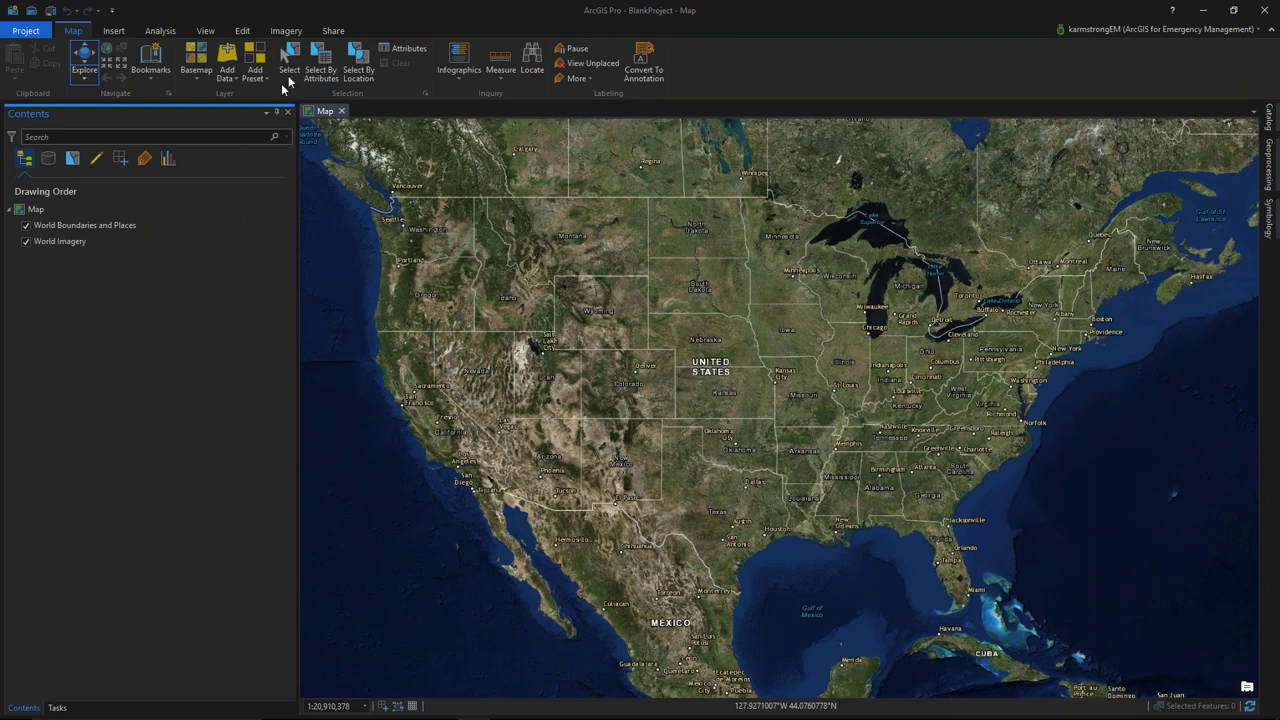
click(333, 31)
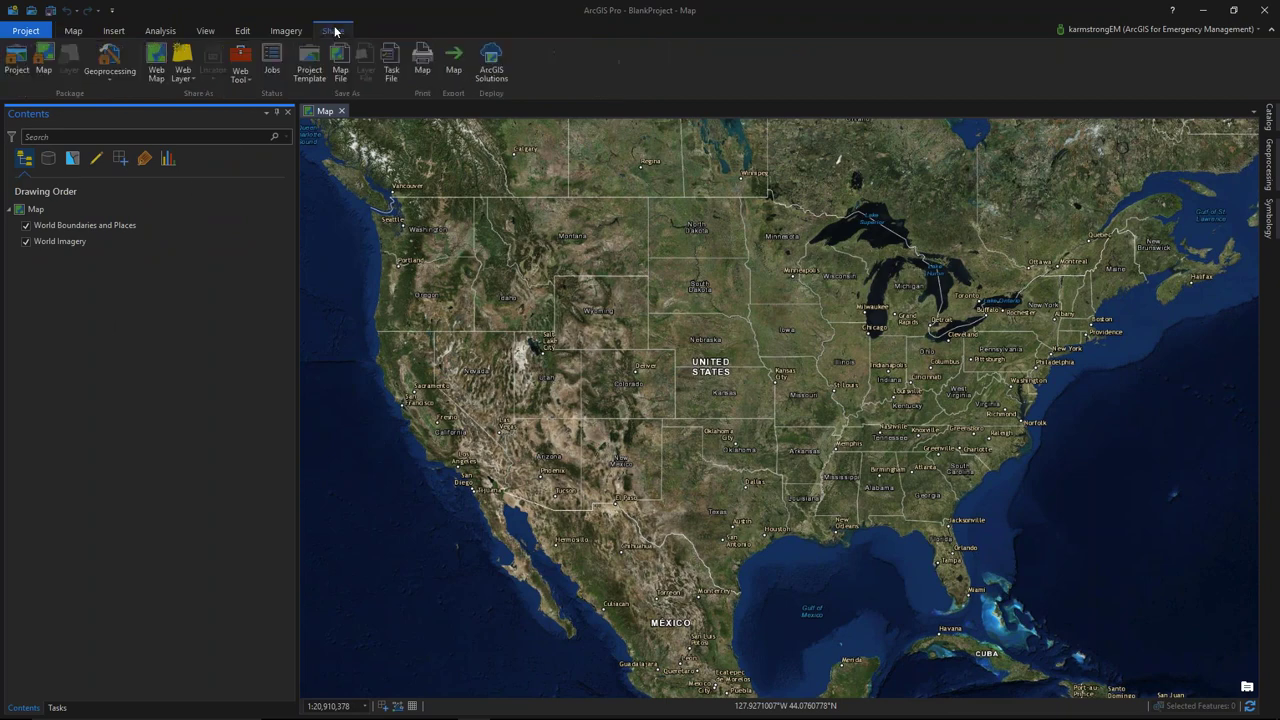
click(492, 70)
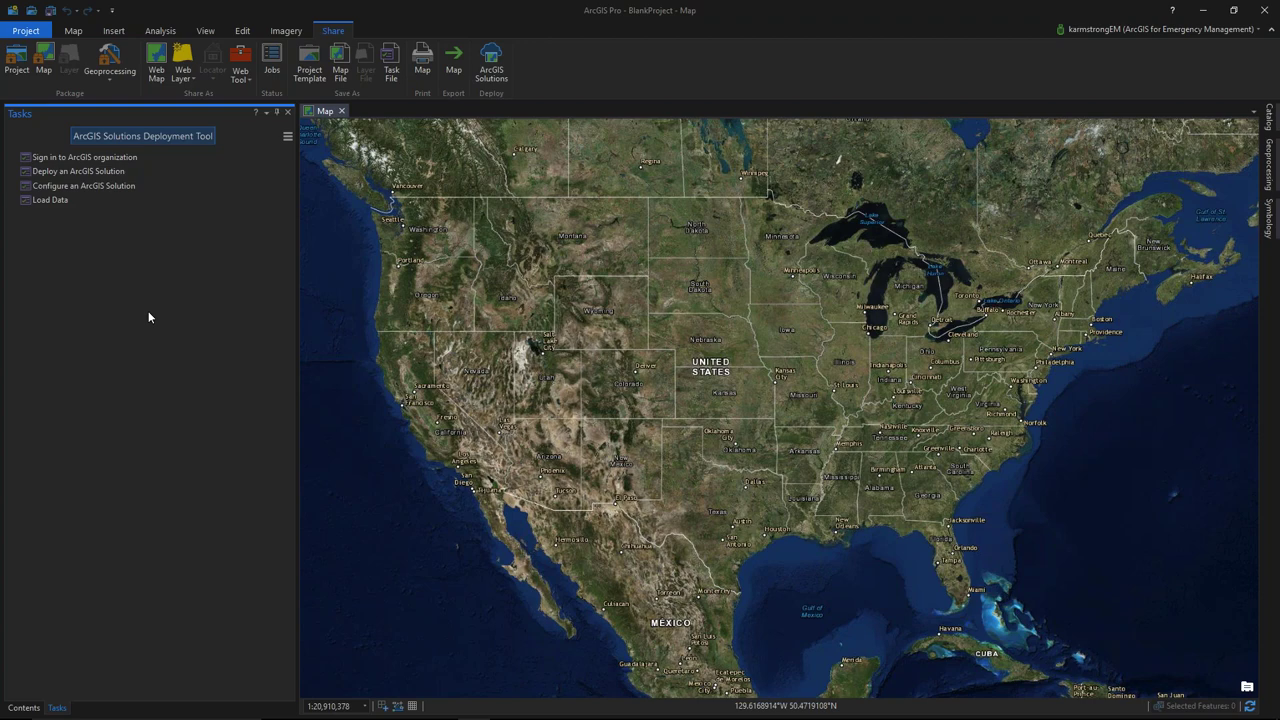
Step: Open the Deploy an ArcGIS Solution task, expand Emergency Management and select the Events Site Map solution
click(141, 190)
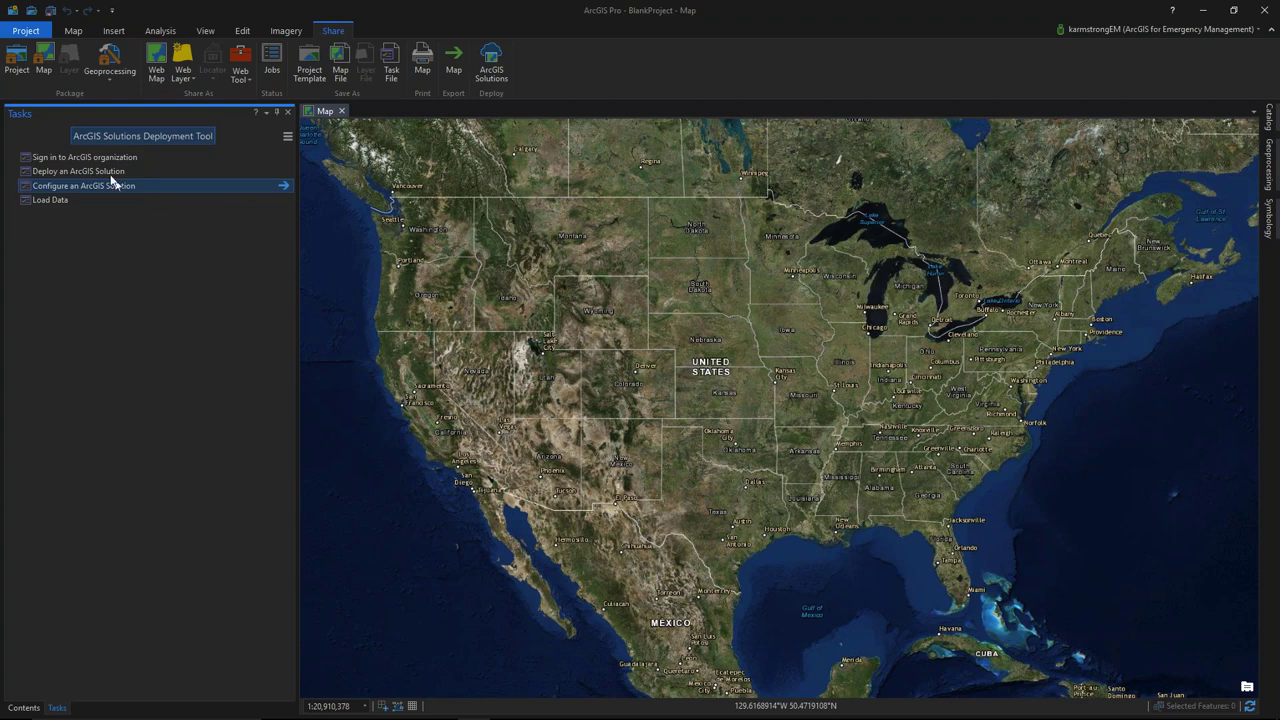
click(105, 158)
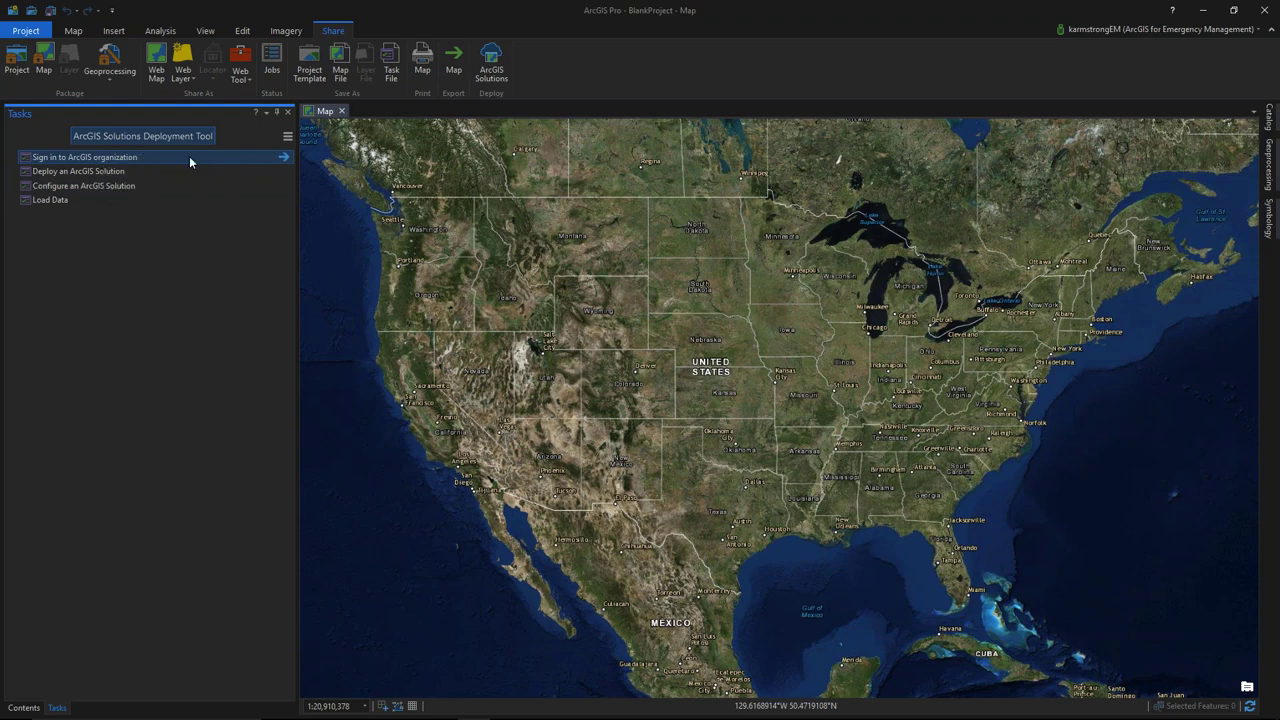
click(150, 171)
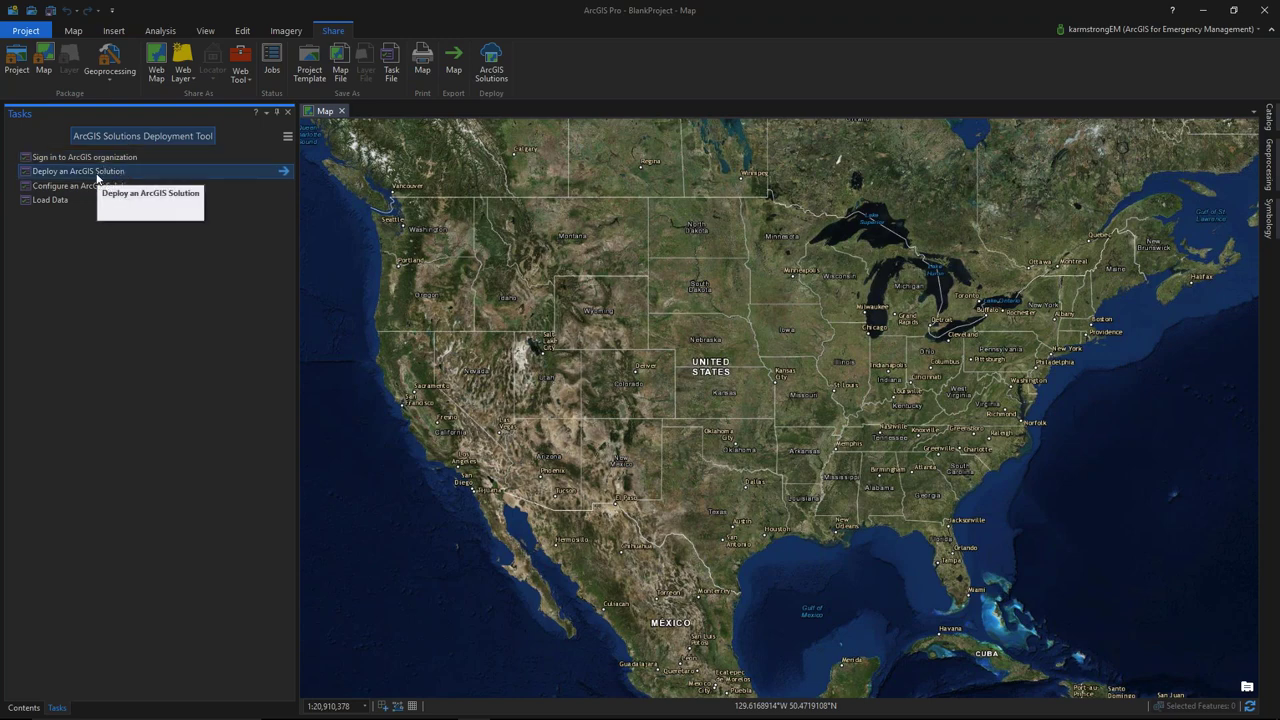
key(super+Tab)
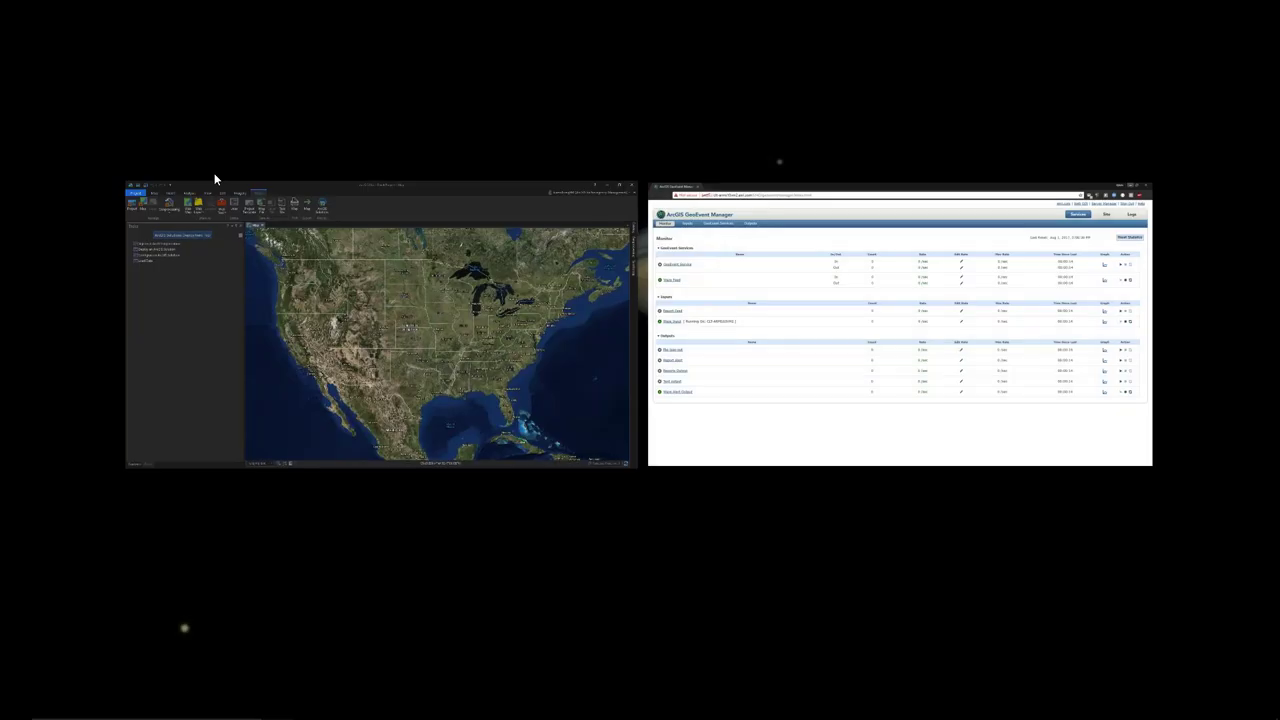
click(336, 312)
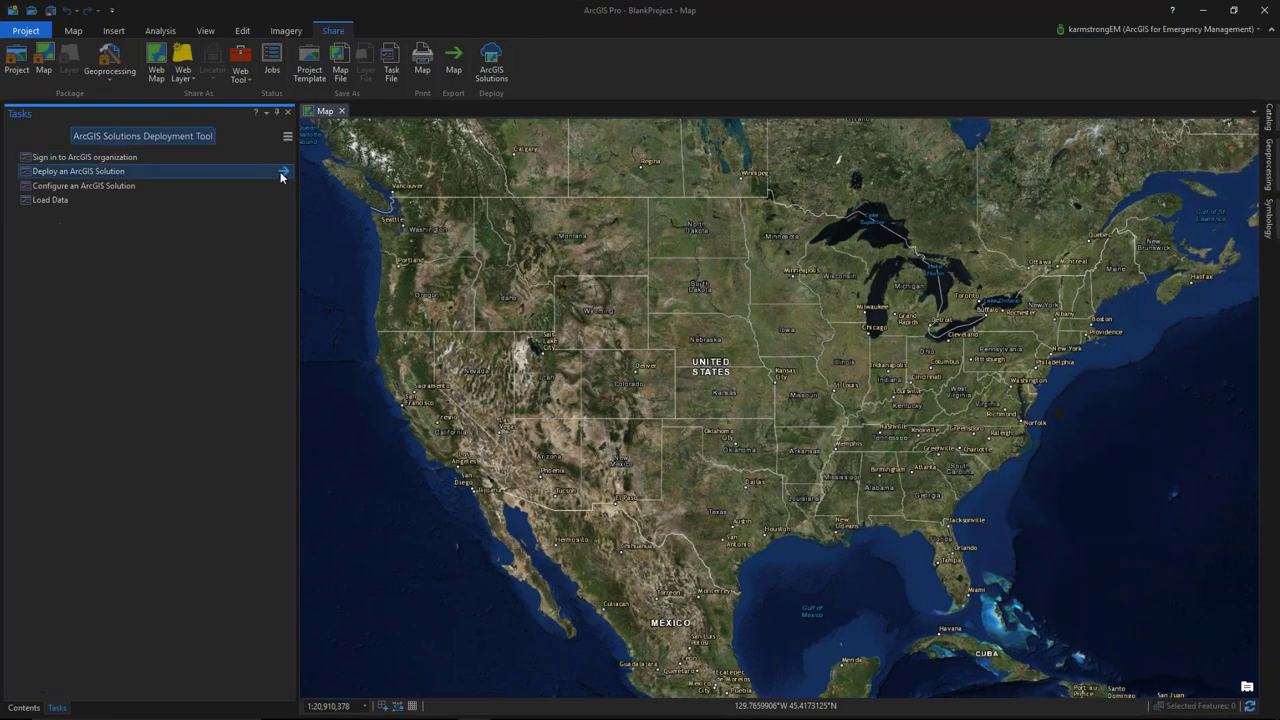
click(283, 171)
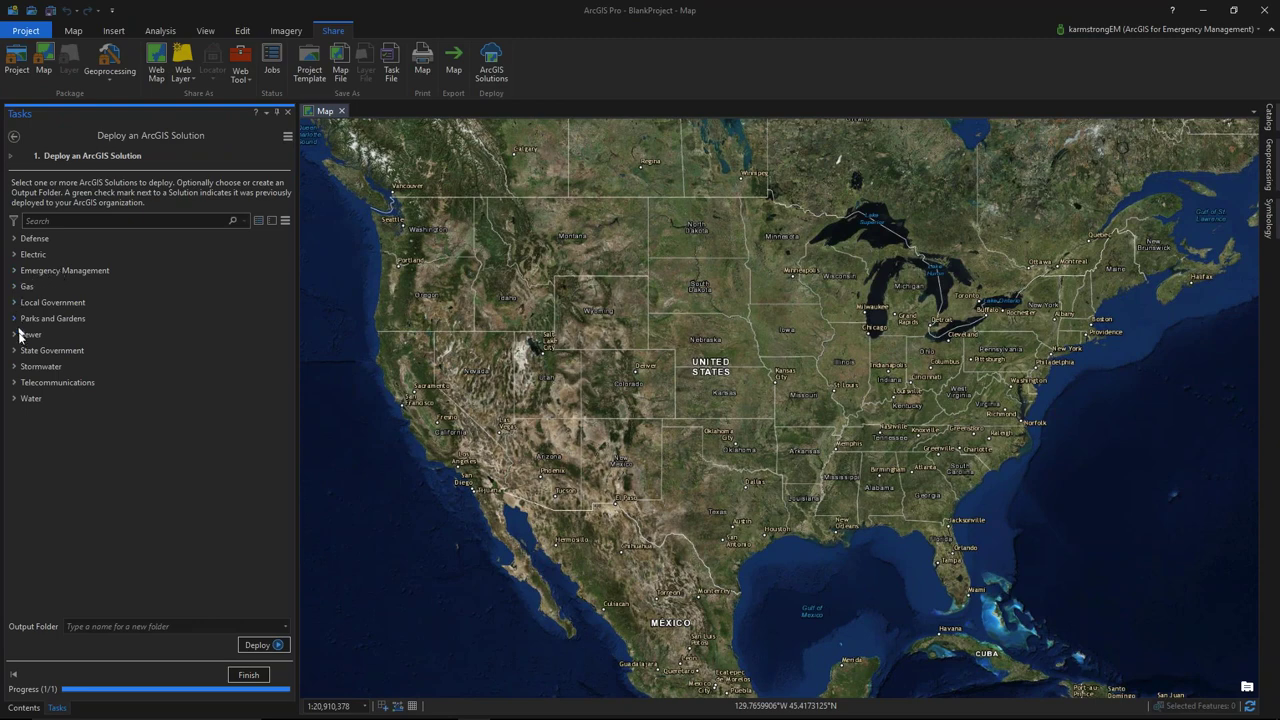
click(15, 271)
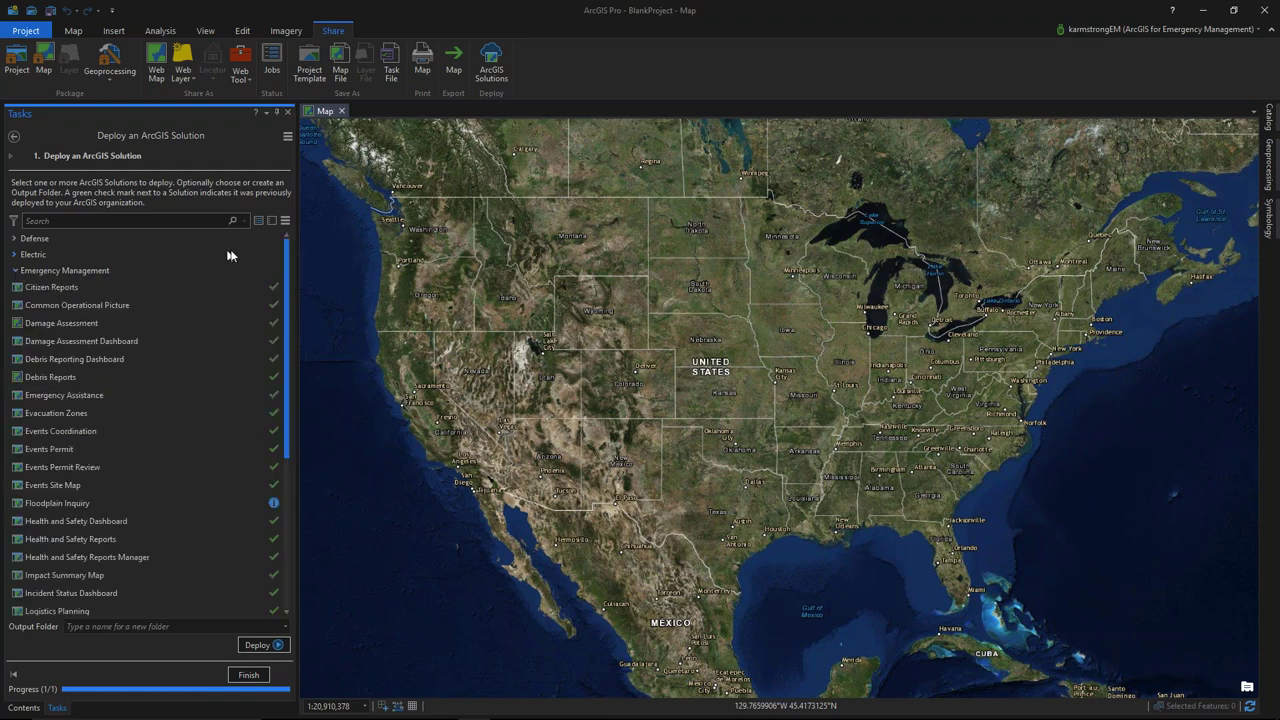
drag(287, 262, 287, 291)
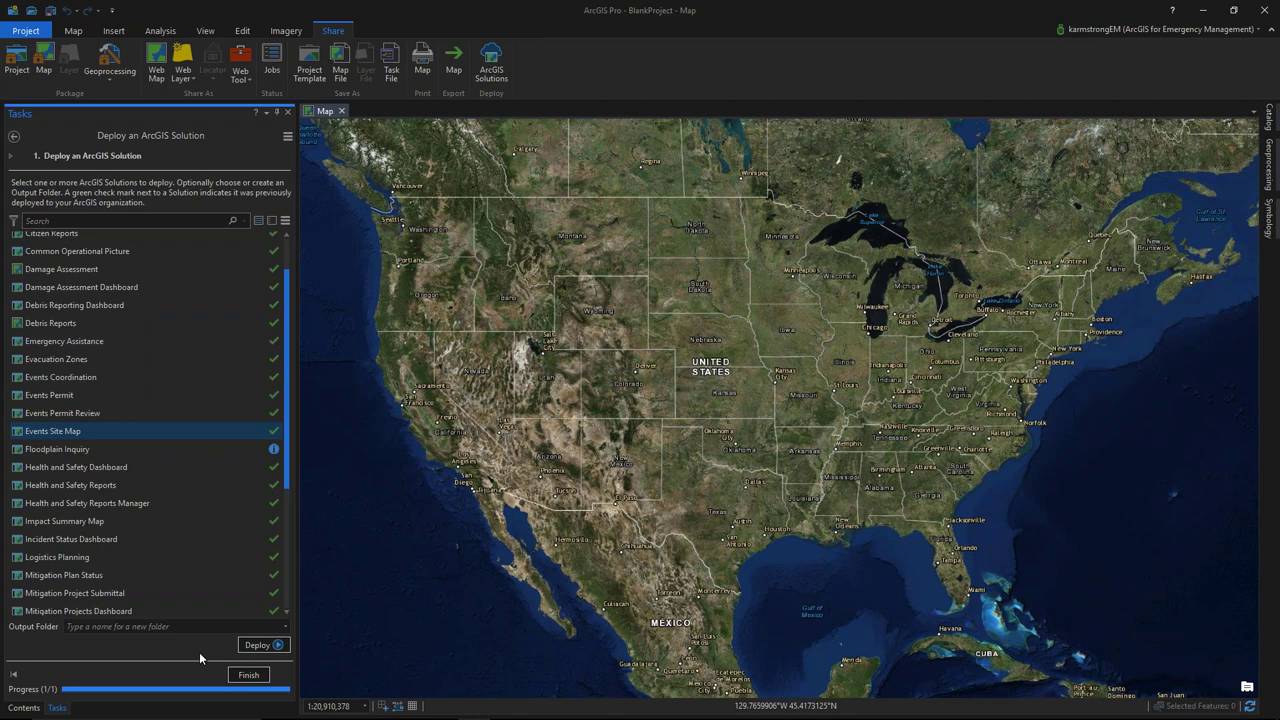
Step: Switch to the ArcGIS Online content in Chrome, search the Eclipse folder for "events" and view the Events Site Map web application
key(ctrl+Left)
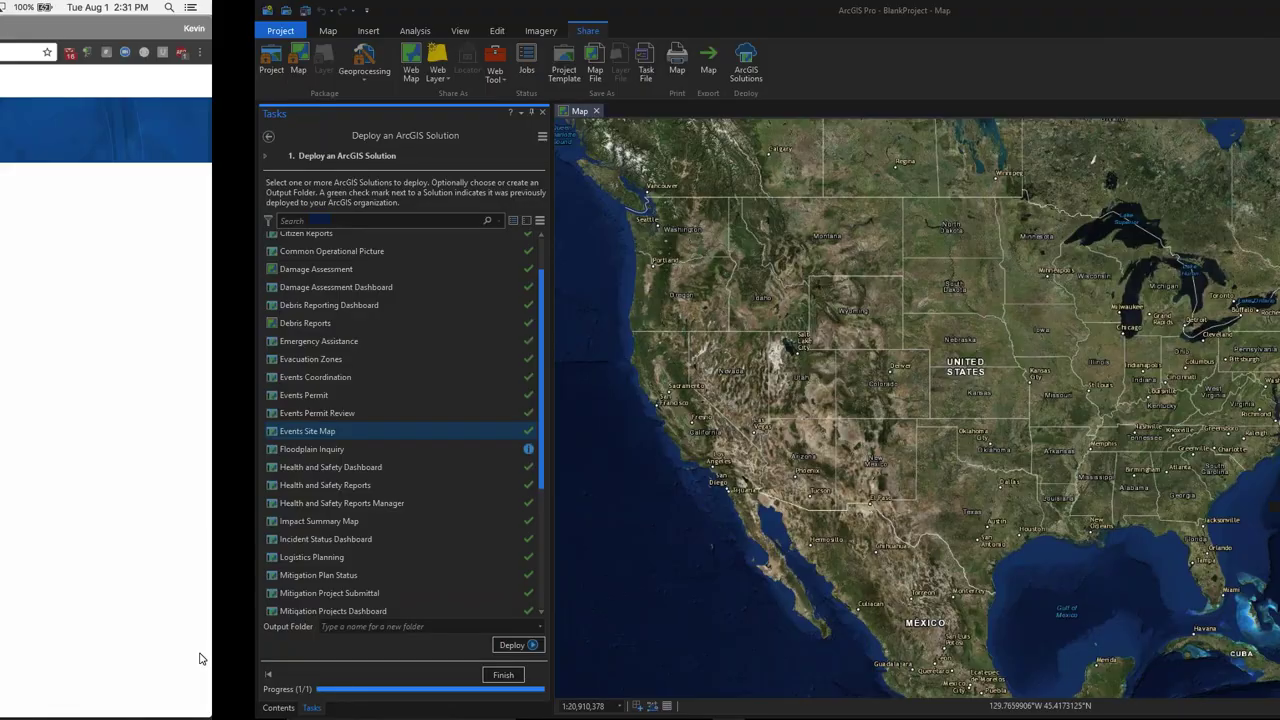
click(142, 28)
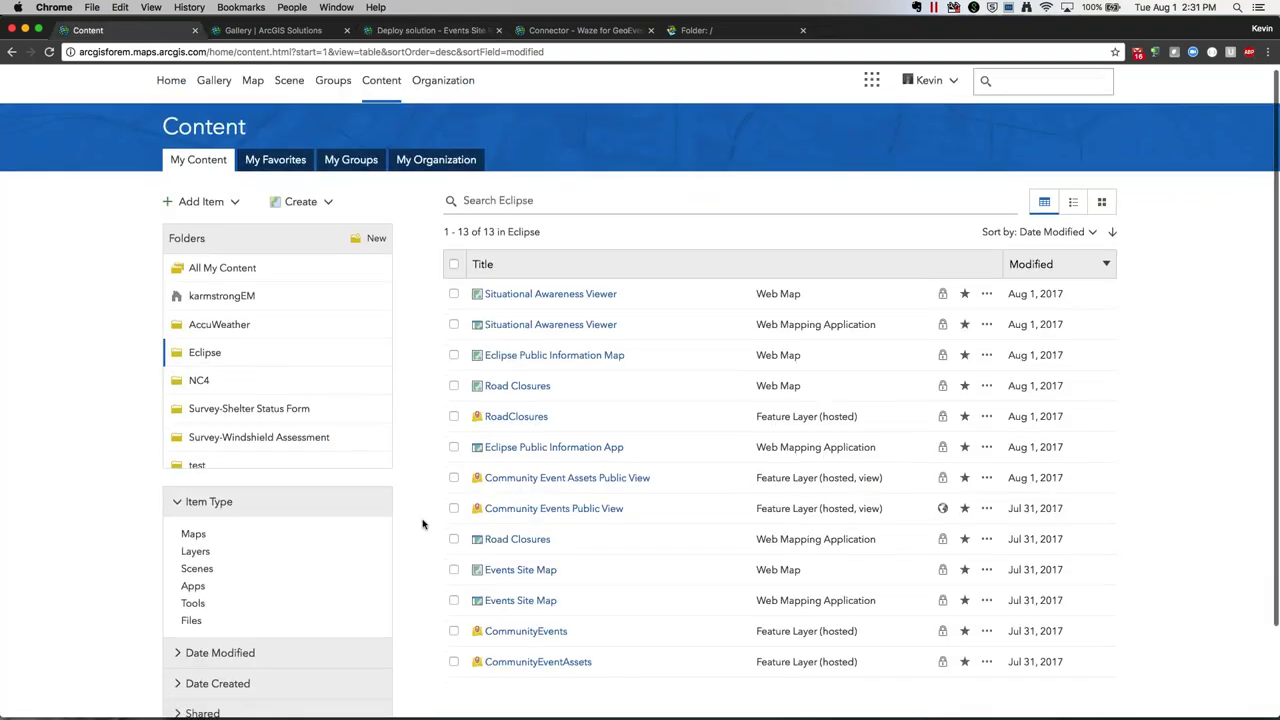
scroll(423, 523, down, 1)
click(492, 154)
text(e)
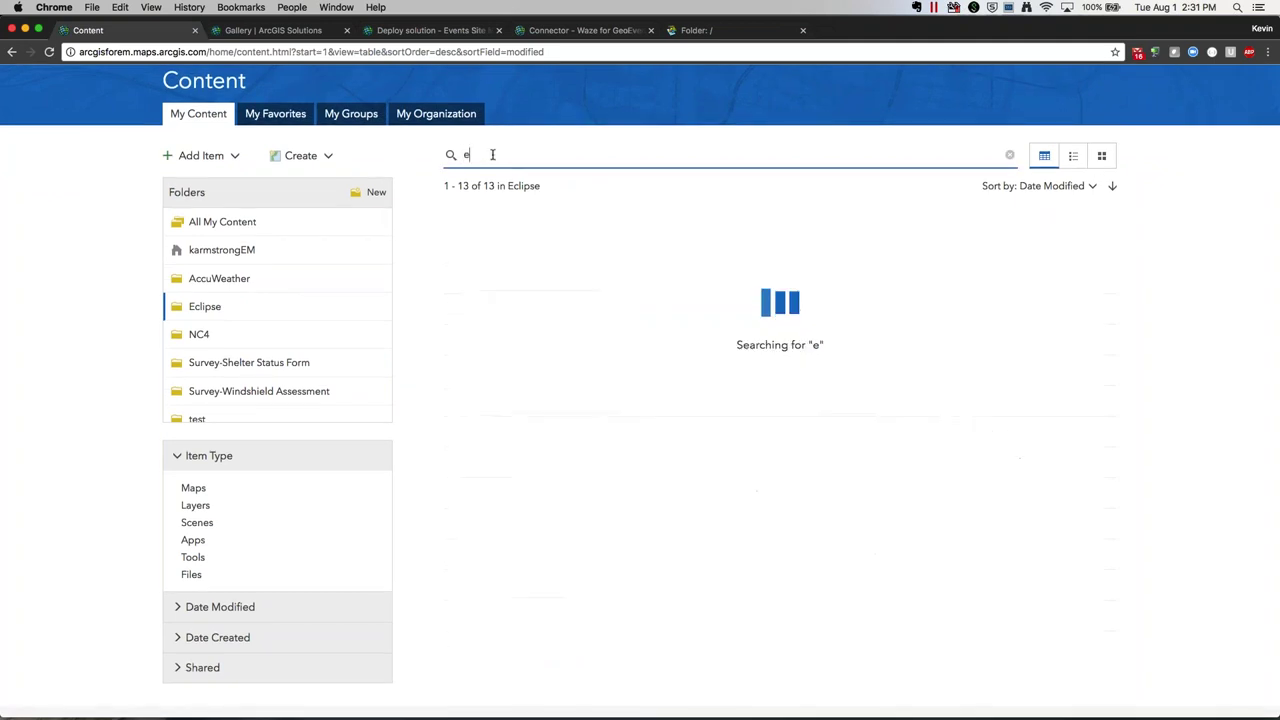
text(vents)
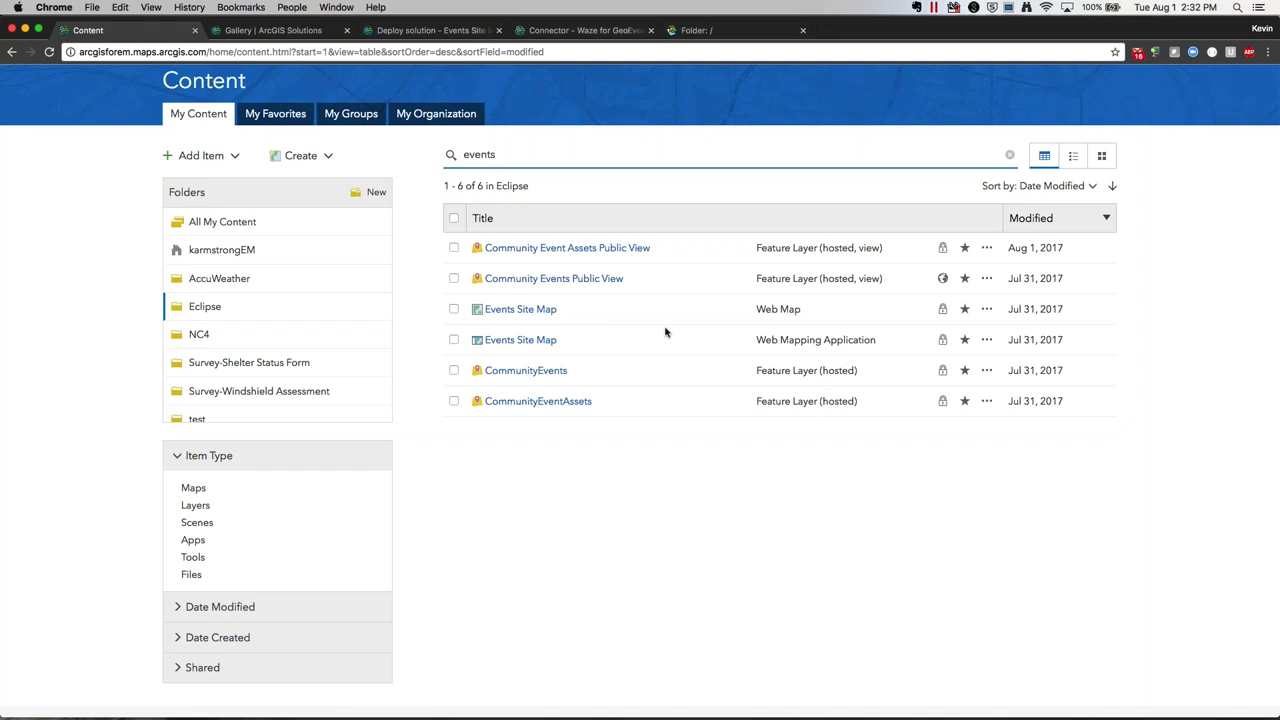
click(986, 340)
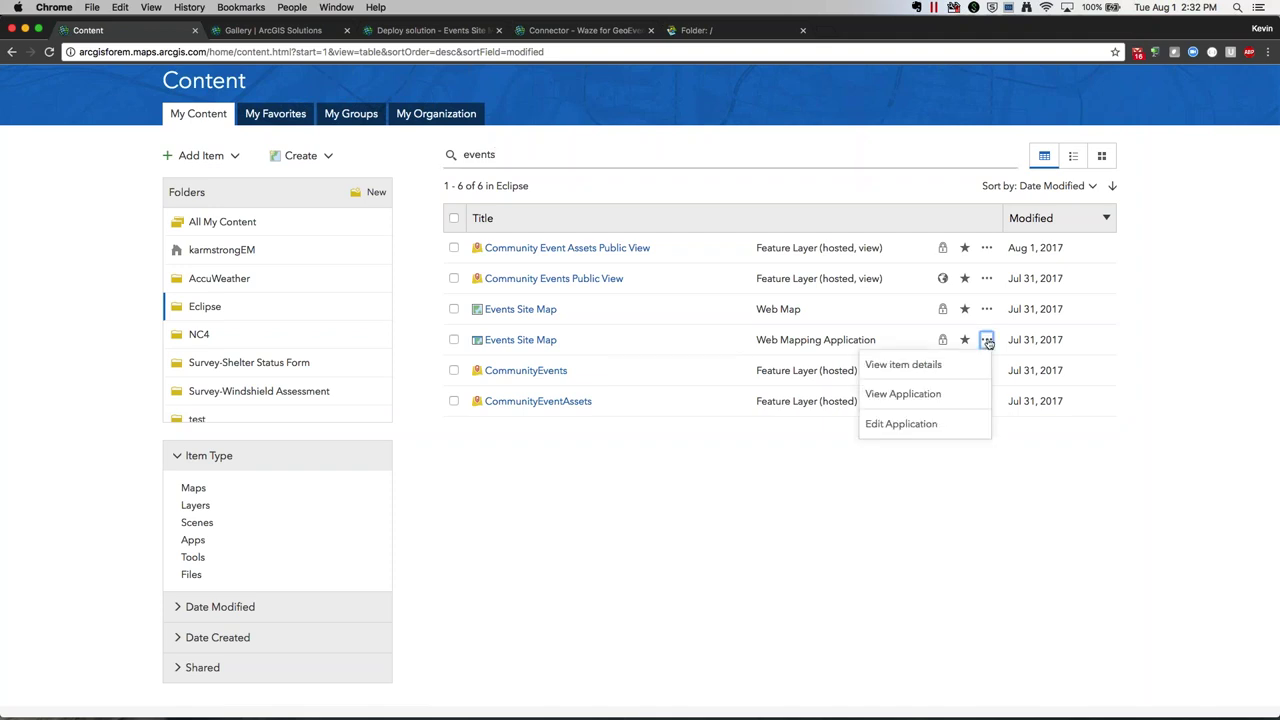
click(924, 395)
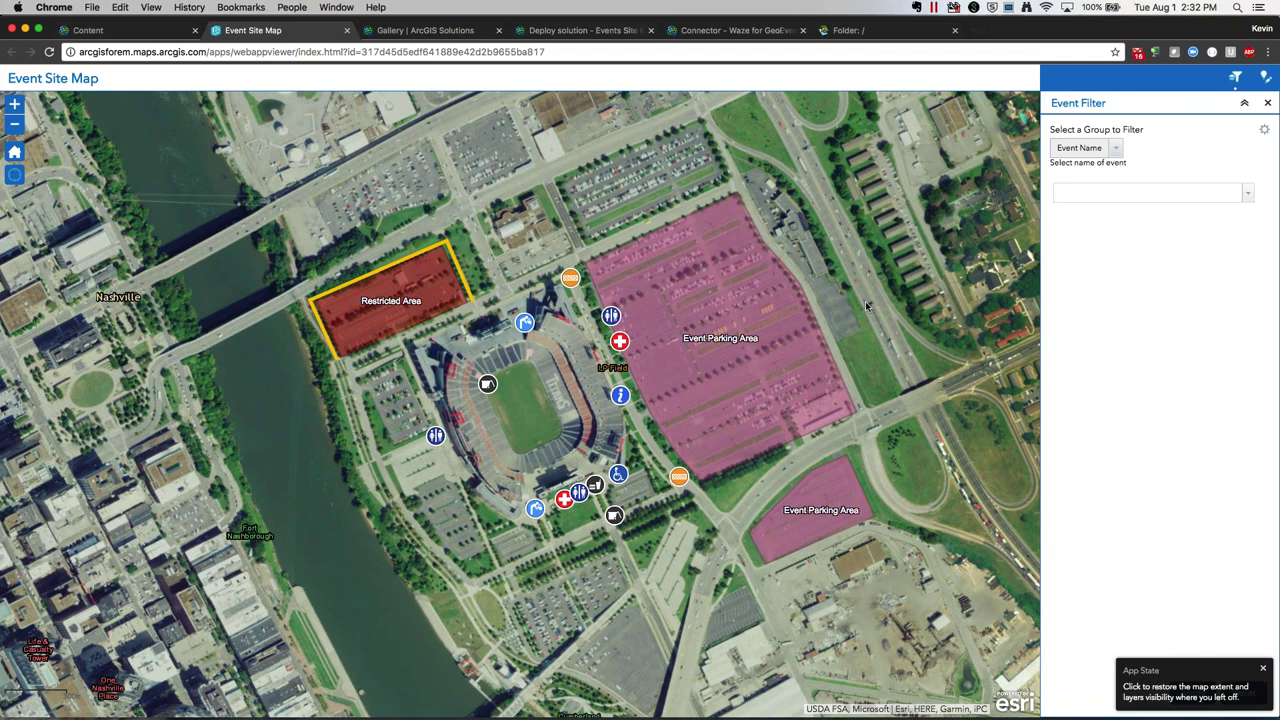
Step: Filter the site map by Event Name to show only Eclipse at Nissan Stadium
click(1115, 147)
click(1079, 164)
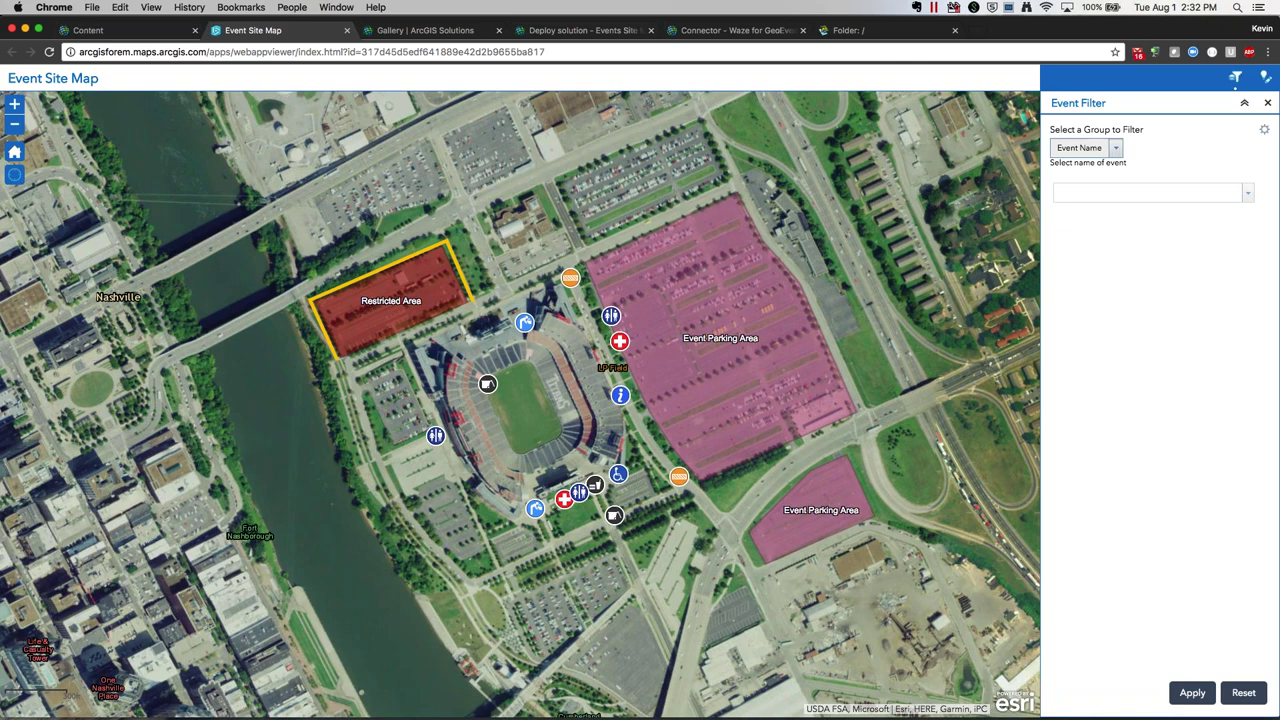
click(1235, 192)
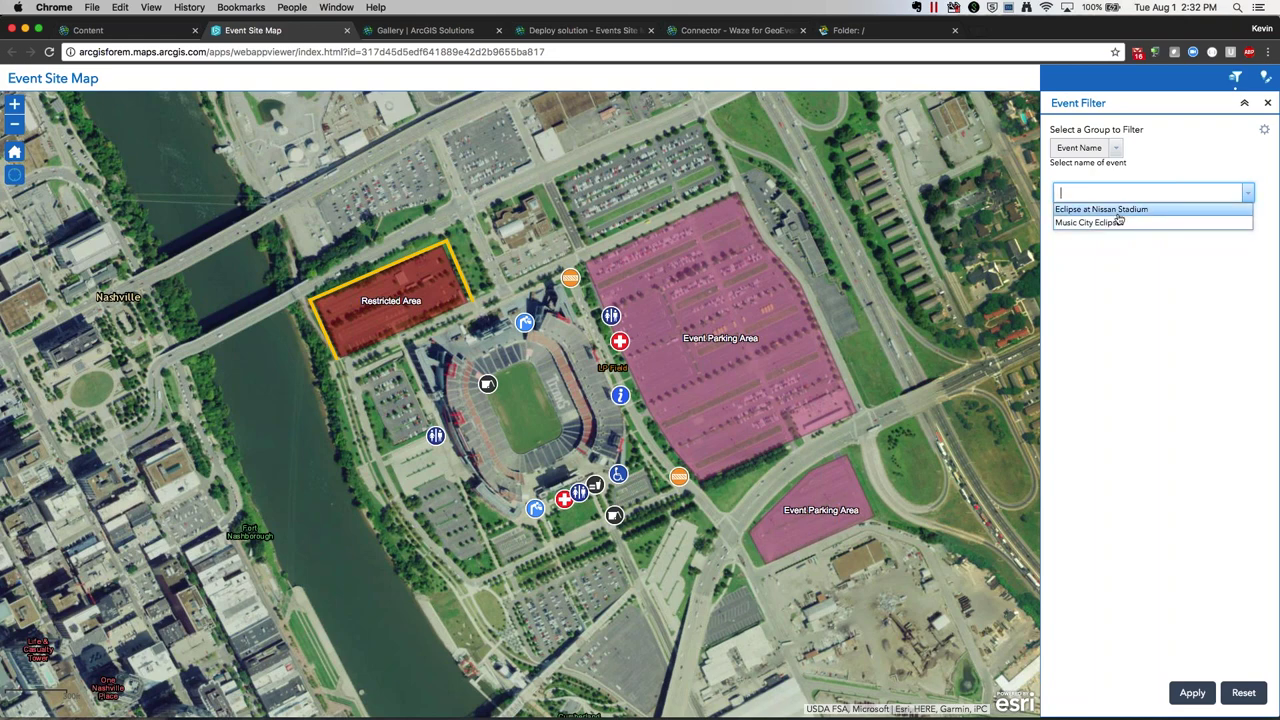
click(1116, 211)
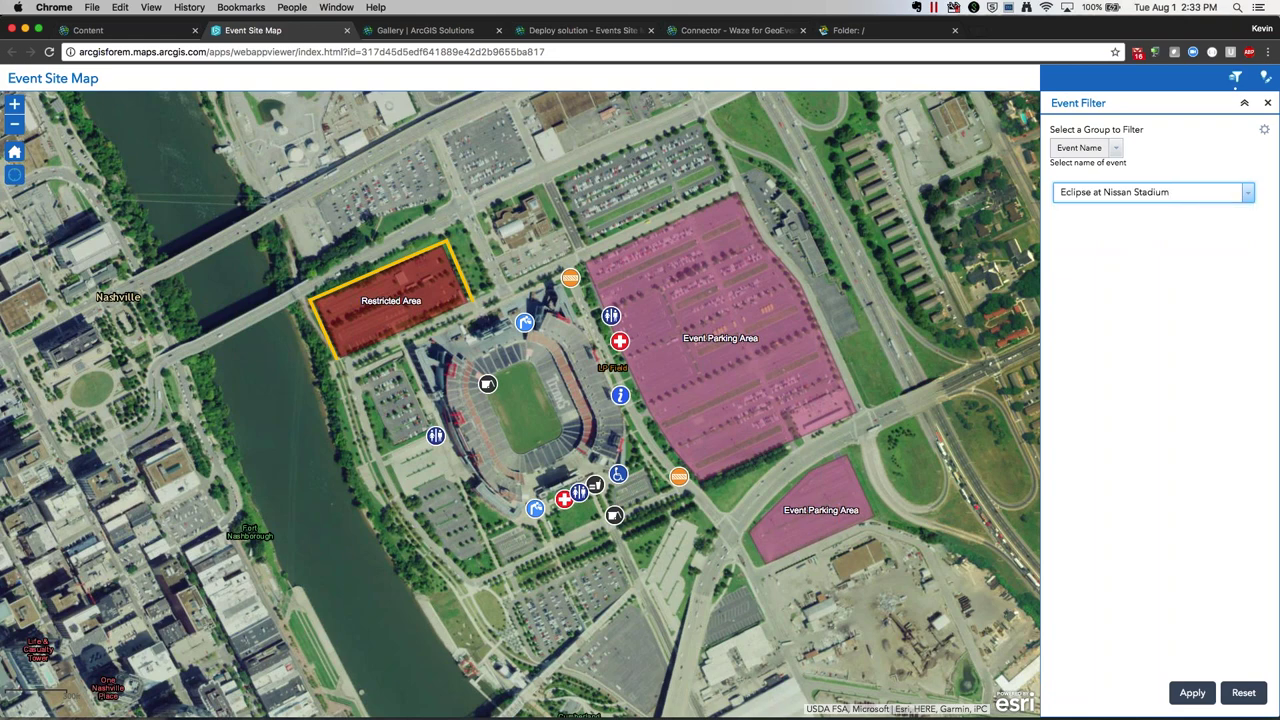
click(1190, 692)
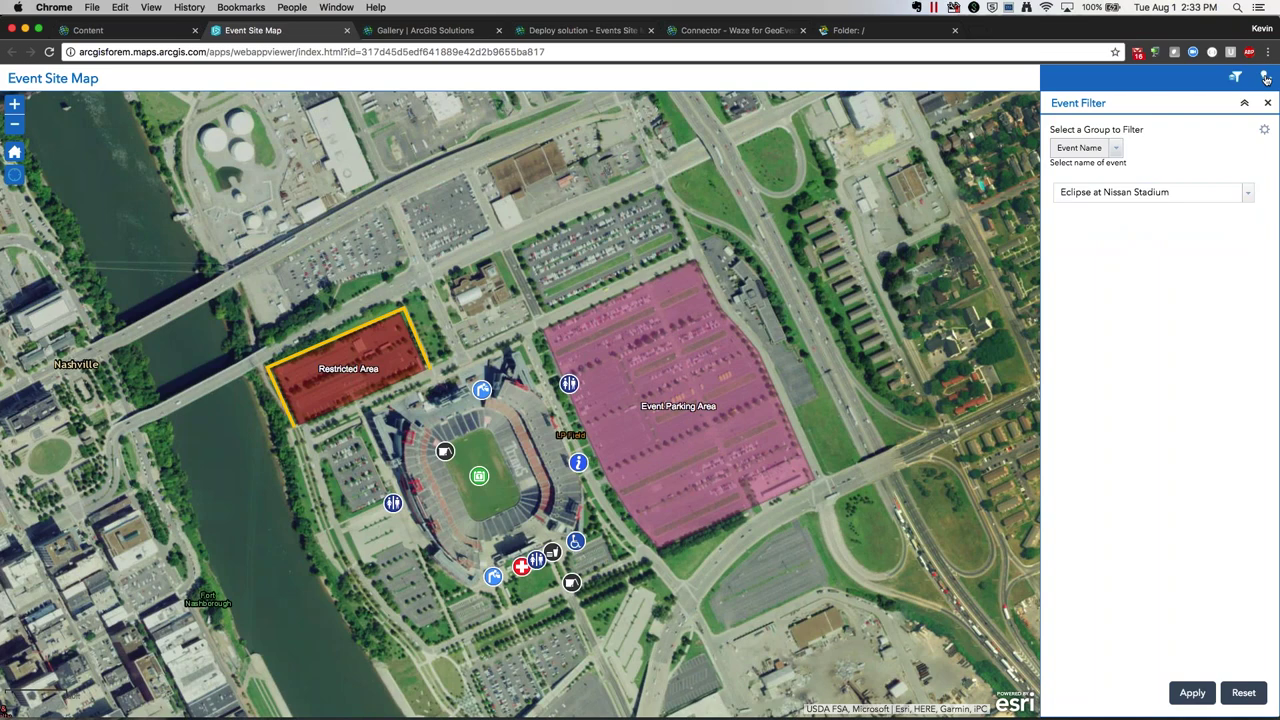
Step: Open Create Site Map and preset the Time Set Up for new features to 8/21/2017 at 8:00 AM
click(1266, 78)
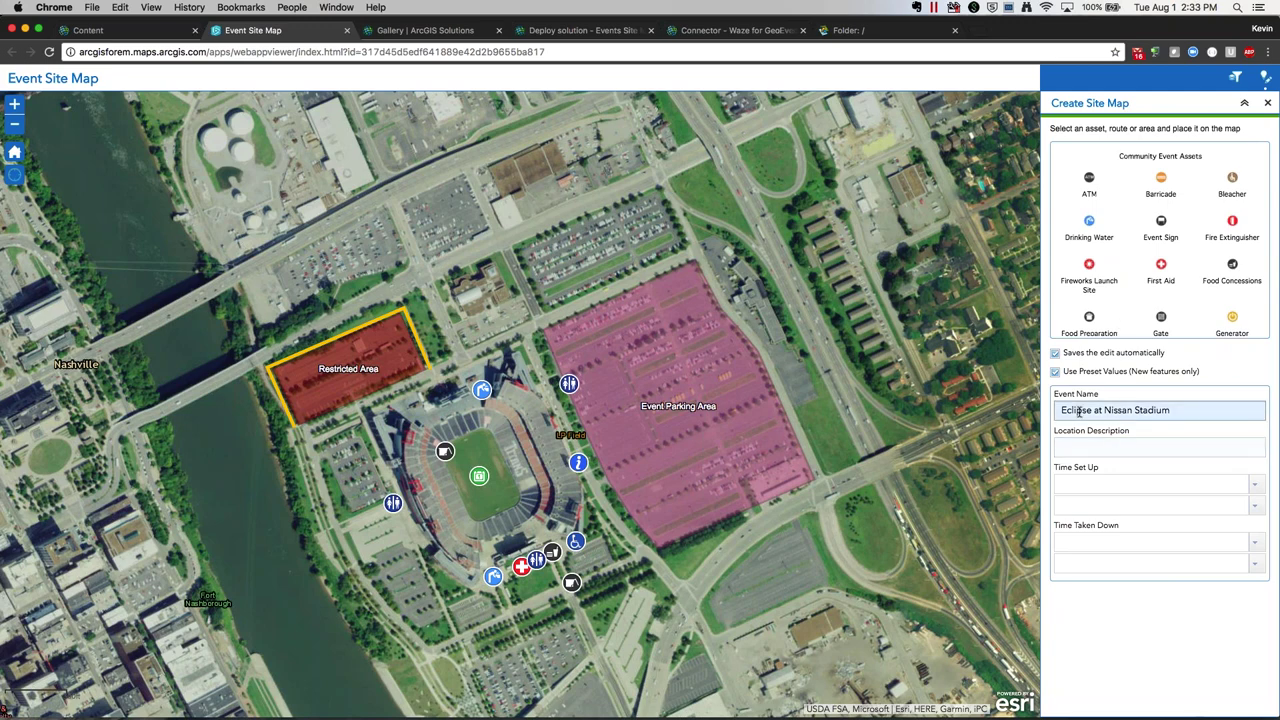
click(1257, 487)
click(1083, 575)
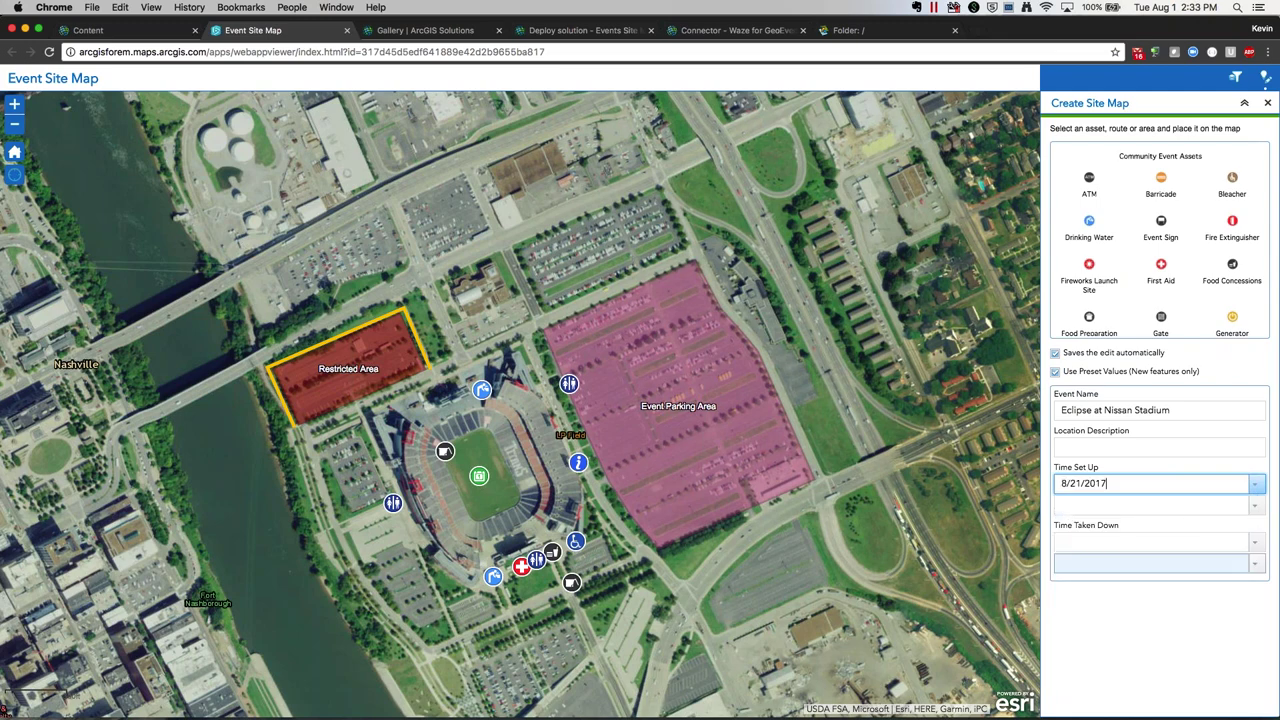
click(1255, 505)
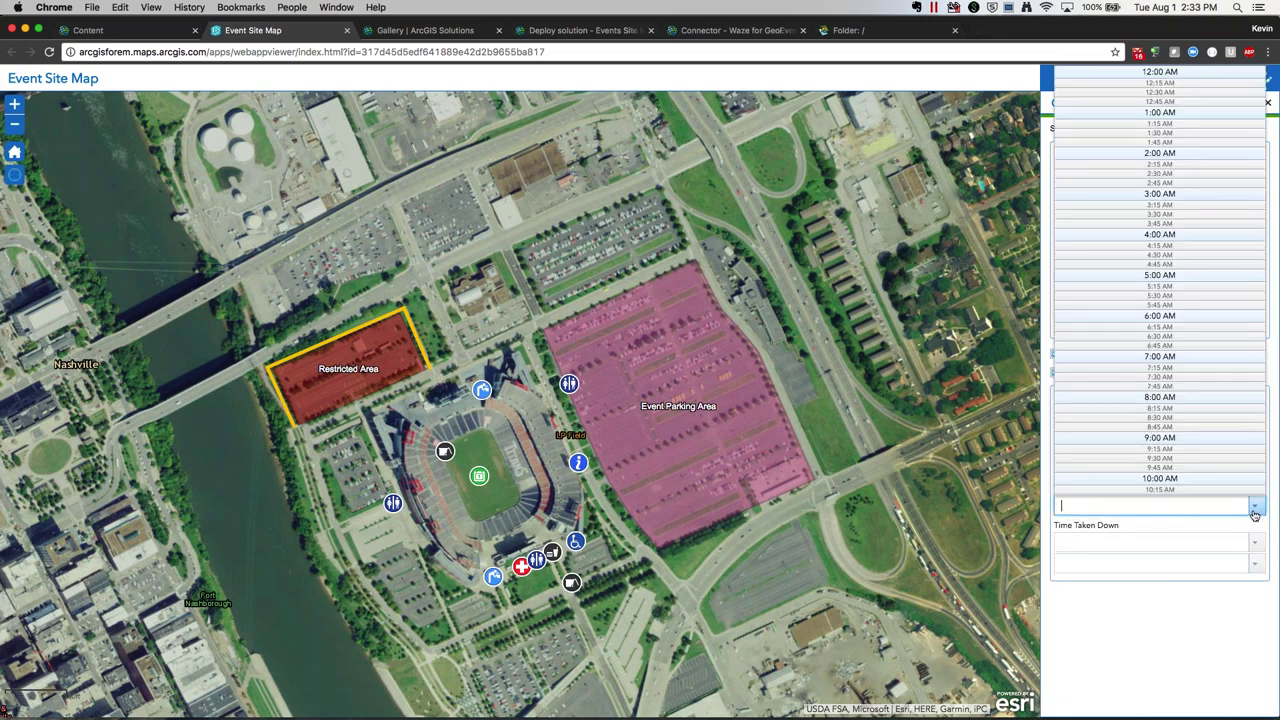
click(1160, 402)
Step: Preset the Time Taken Down for new features to 8/21/2017 at 5:00 PM
click(1255, 541)
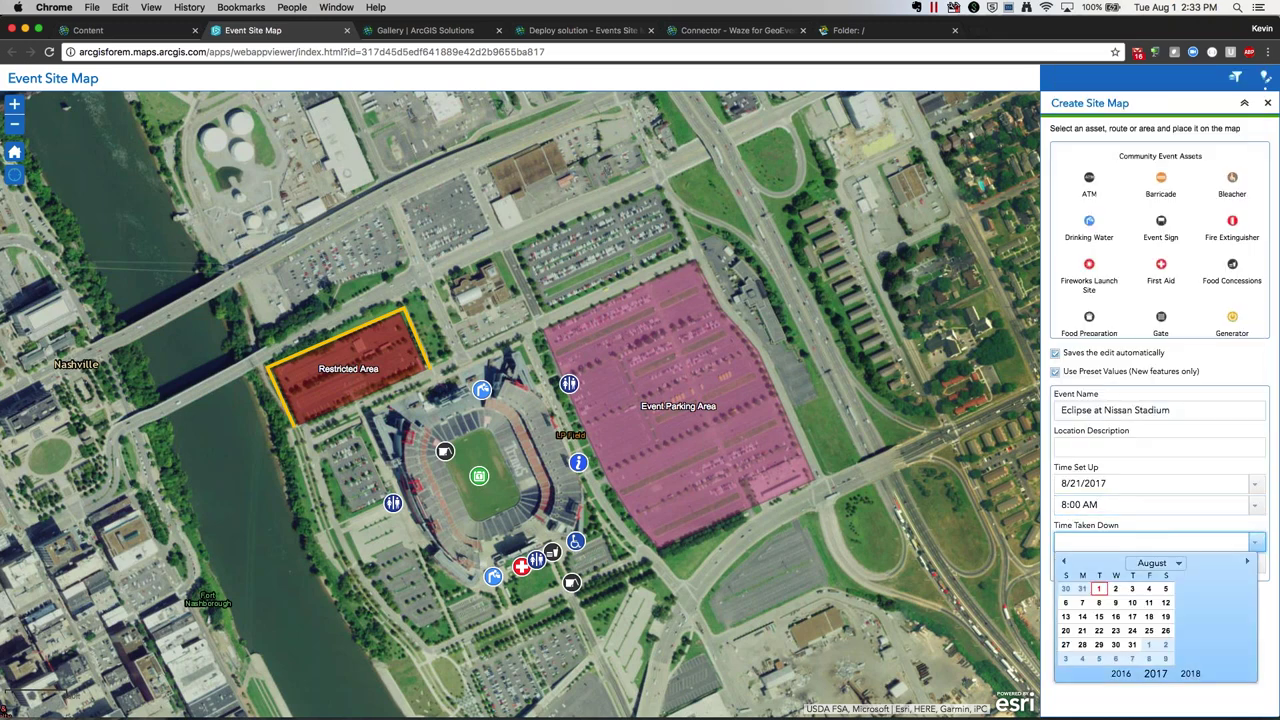
click(1081, 631)
click(1256, 565)
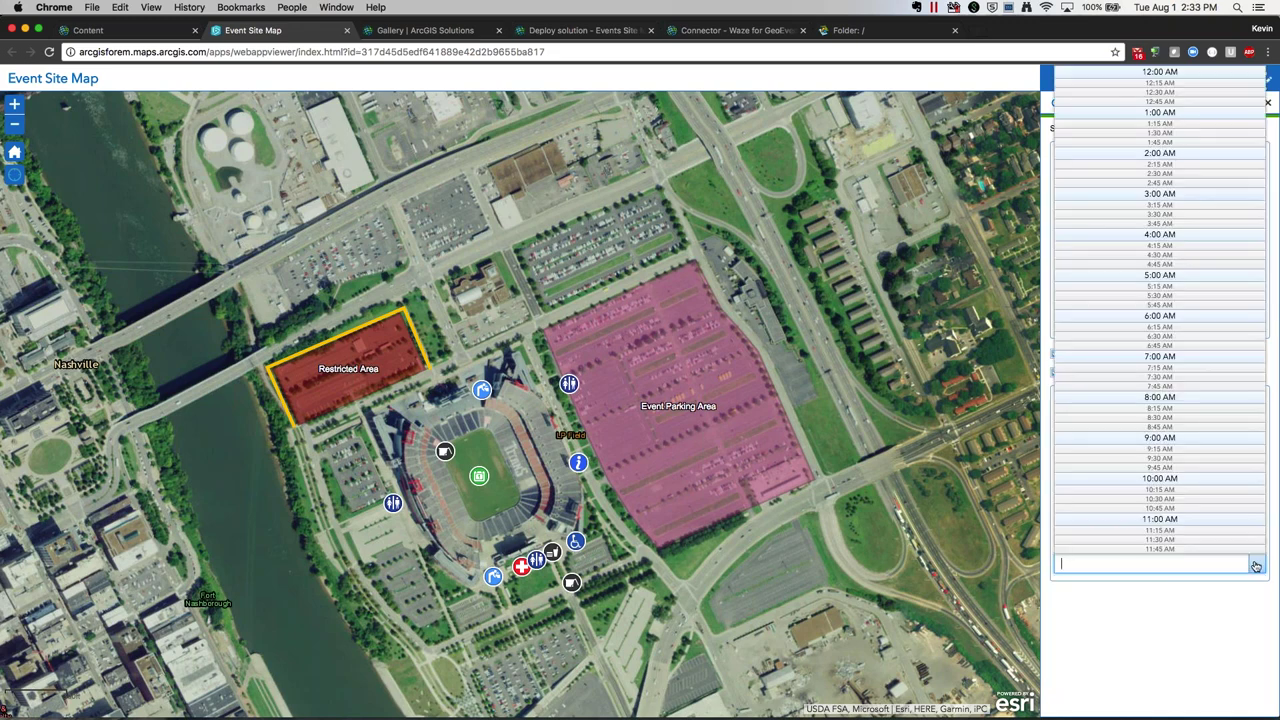
scroll(1168, 514, down, 5)
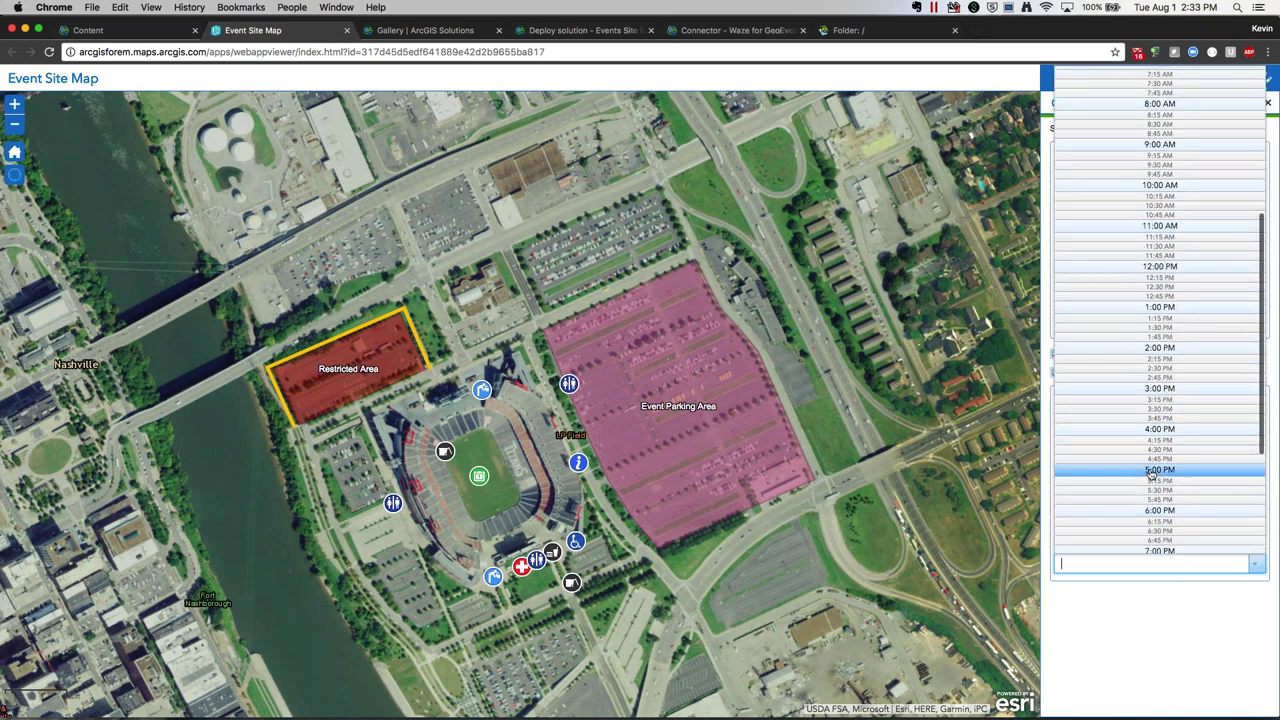
click(1158, 474)
click(1118, 621)
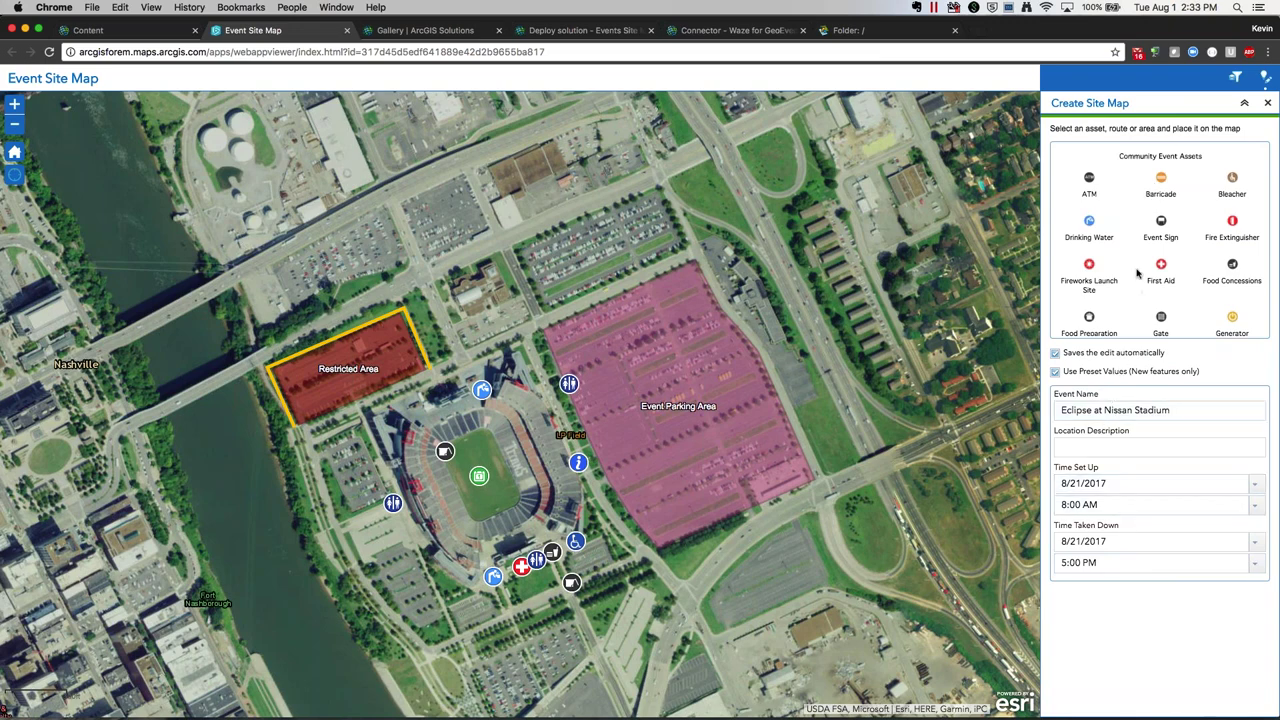
Step: Add a Restroom asset to the map just southwest of the stadium, south of the existing western restroom
scroll(1137, 272, down, 5)
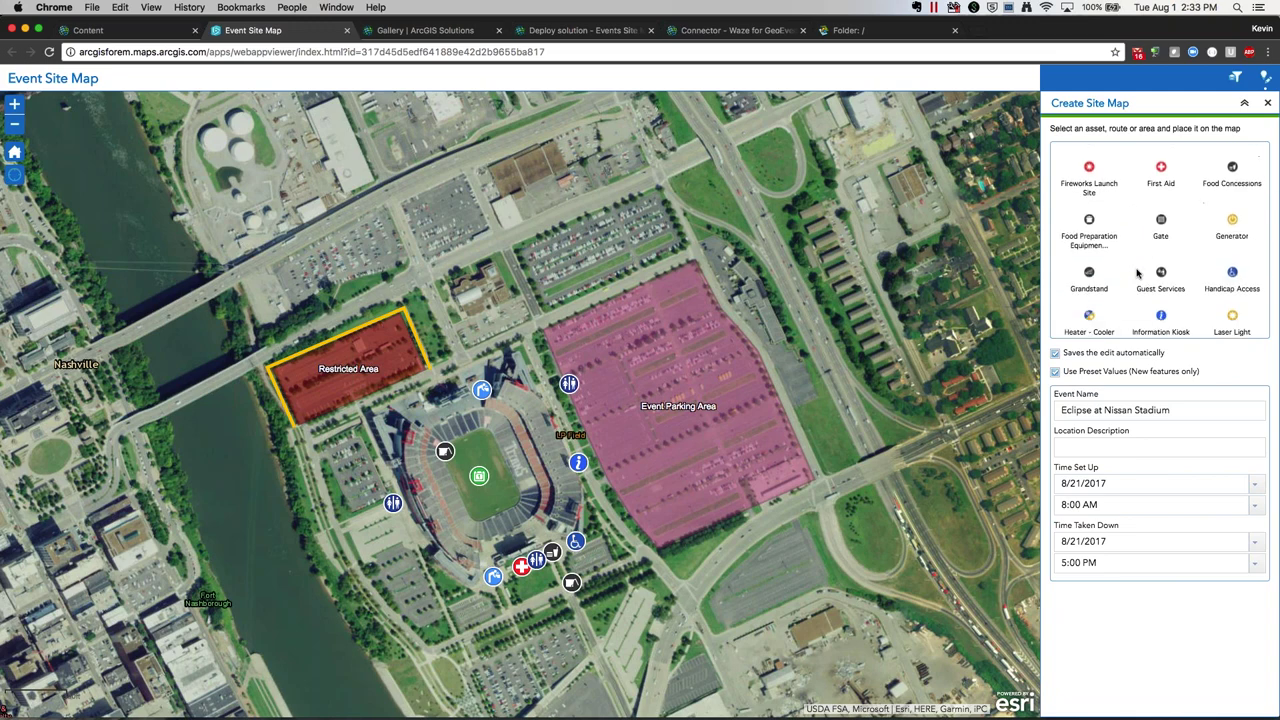
scroll(1137, 272, down, 2)
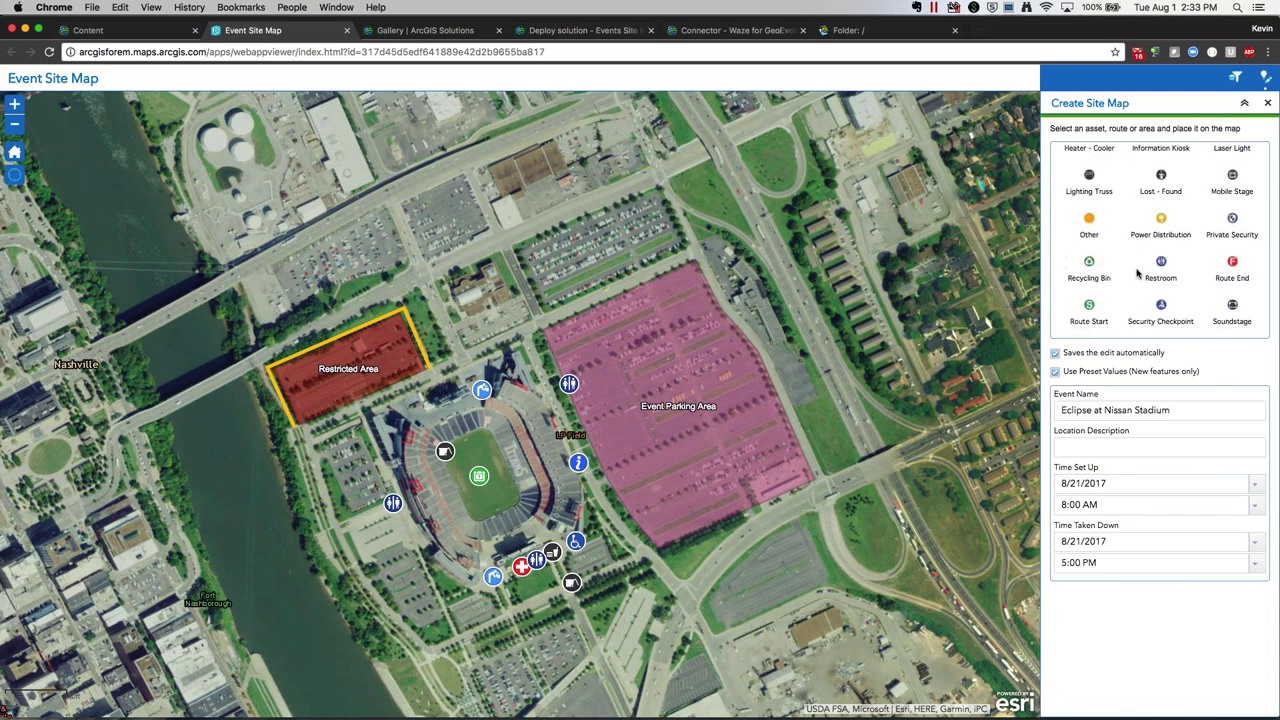
click(1164, 268)
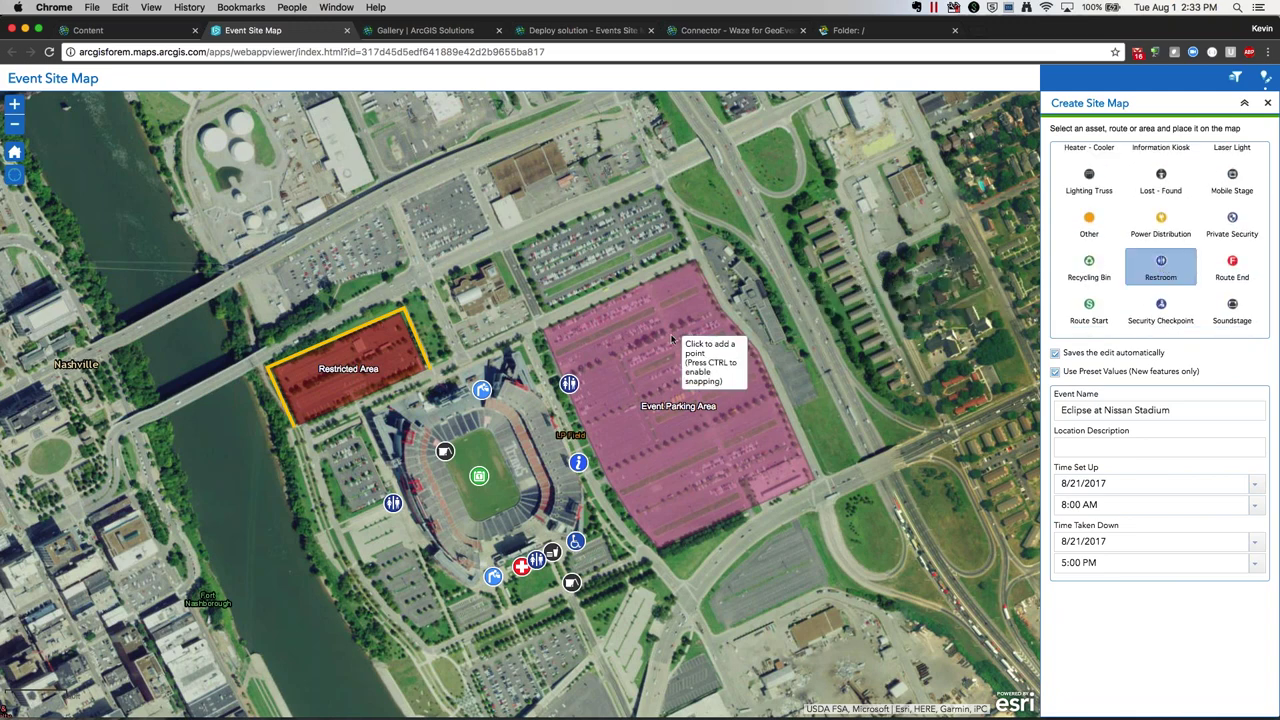
click(410, 562)
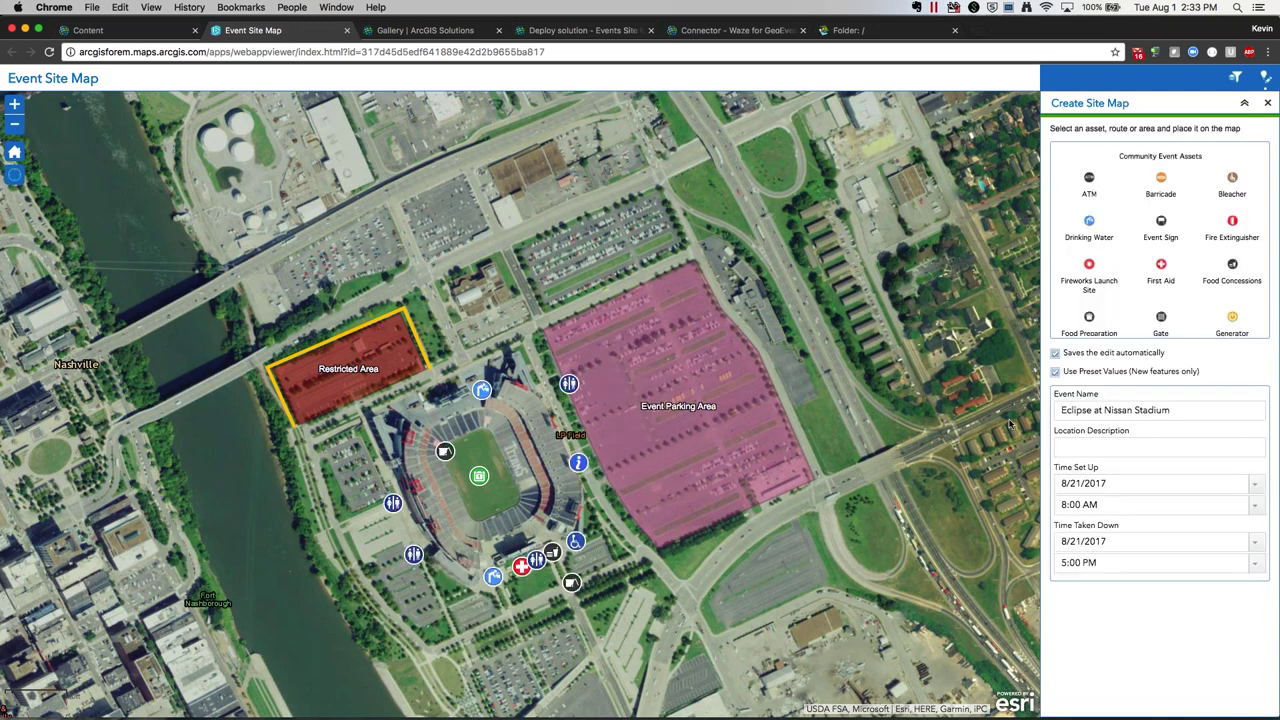
Step: Look through the Community Event Assets templates available for the site map
scroll(1170, 237, down, 5)
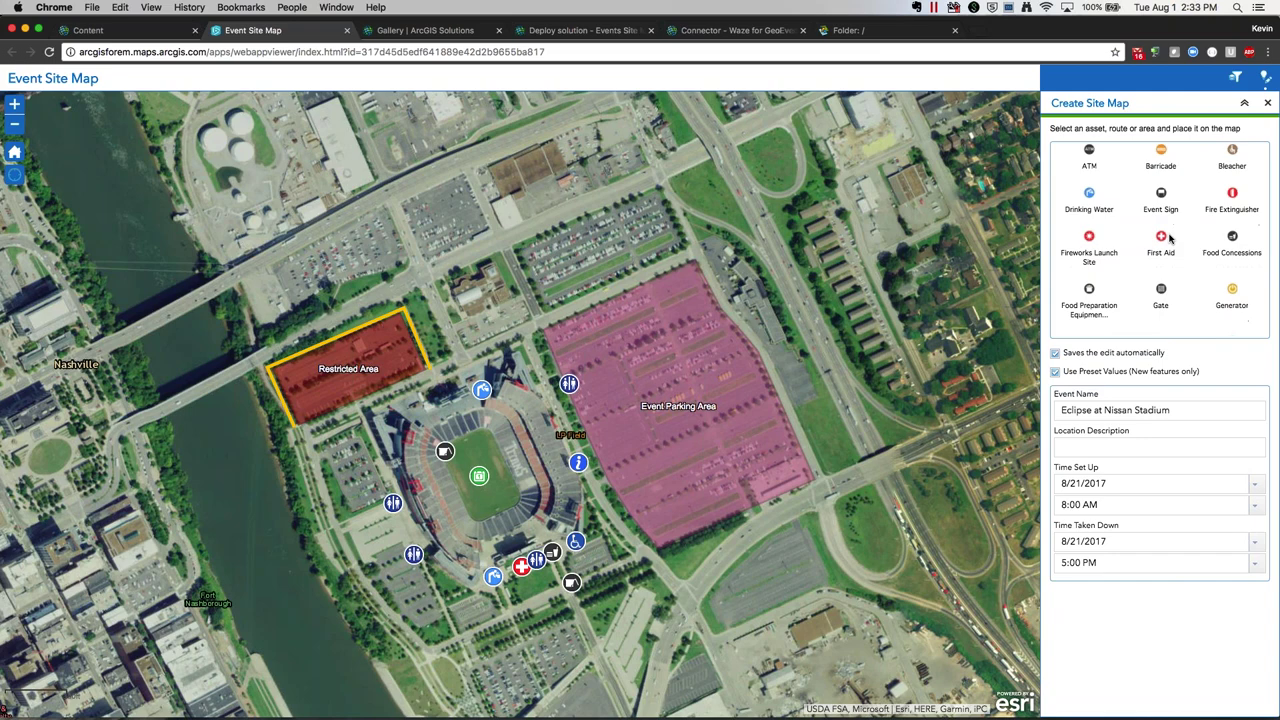
scroll(1170, 237, down, 3)
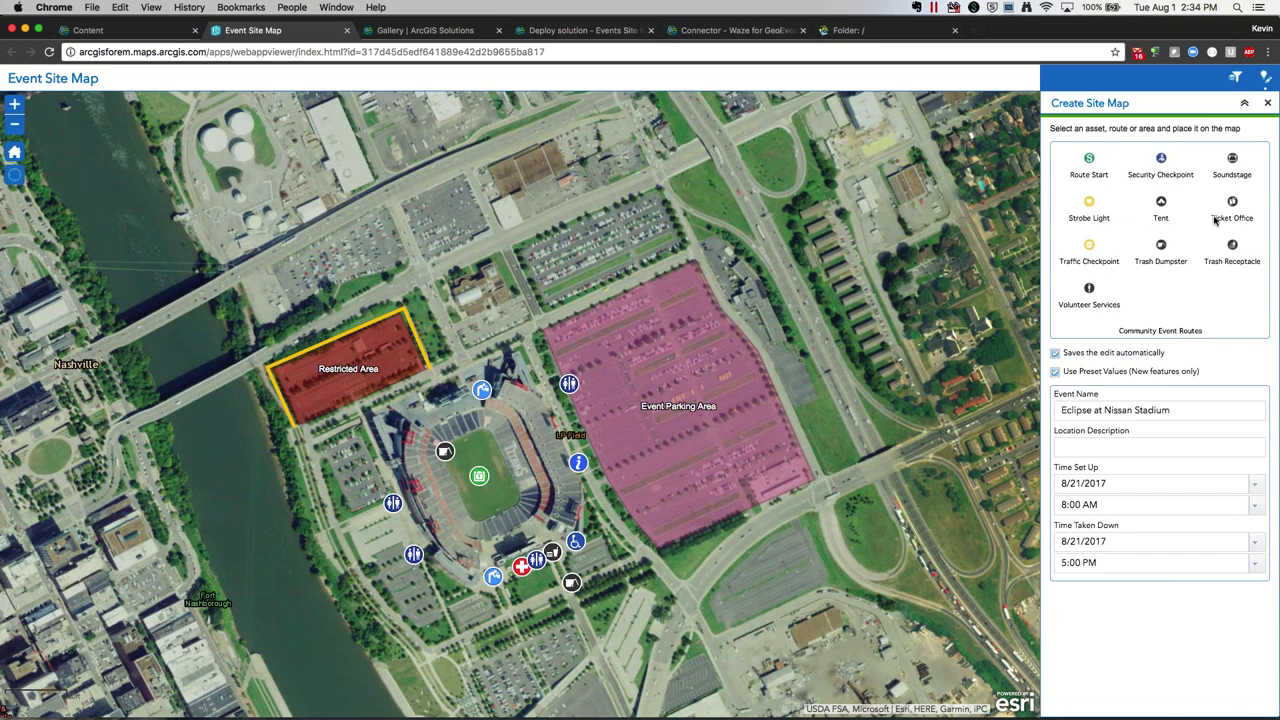
scroll(1133, 236, up, 3)
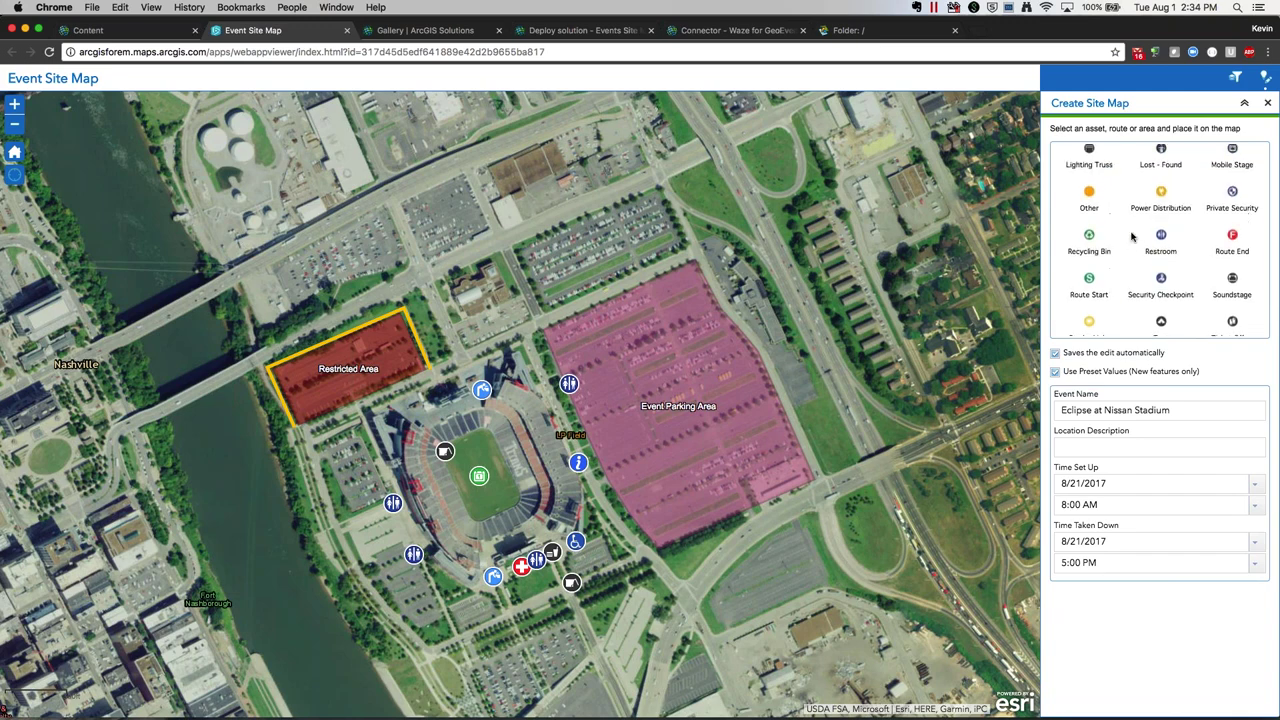
scroll(1133, 236, up, 3)
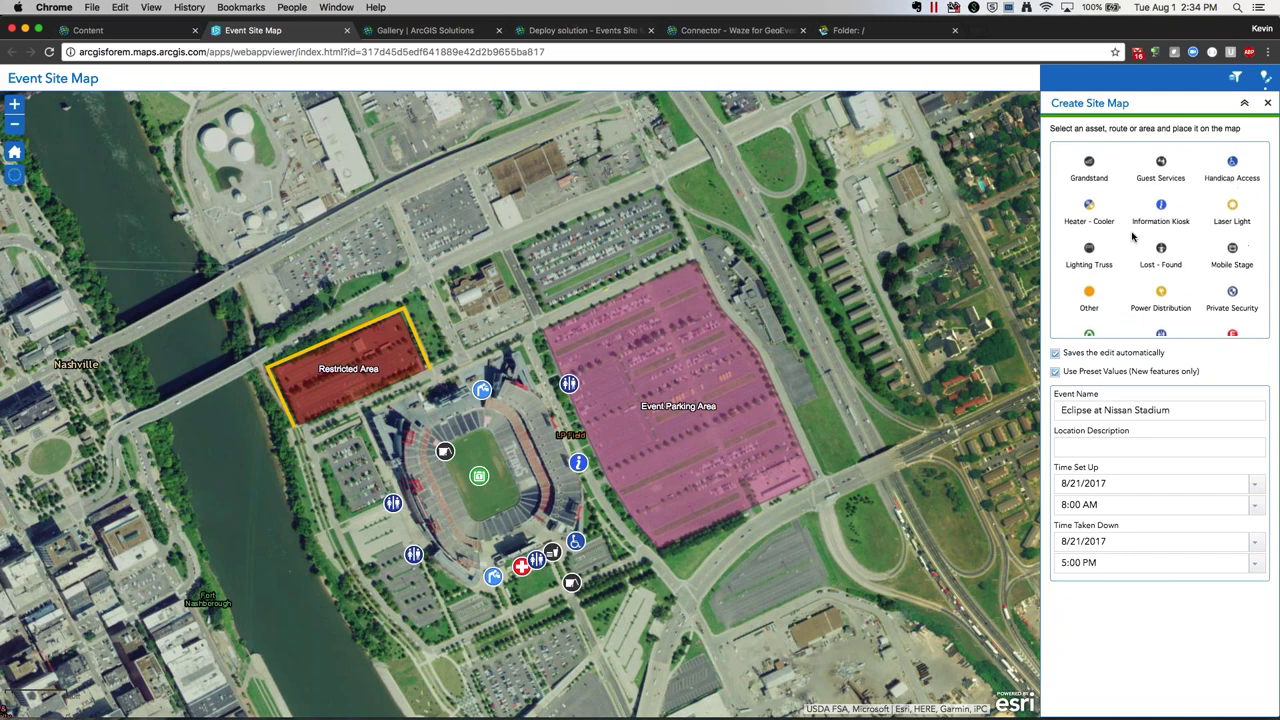
scroll(1133, 236, up, 3)
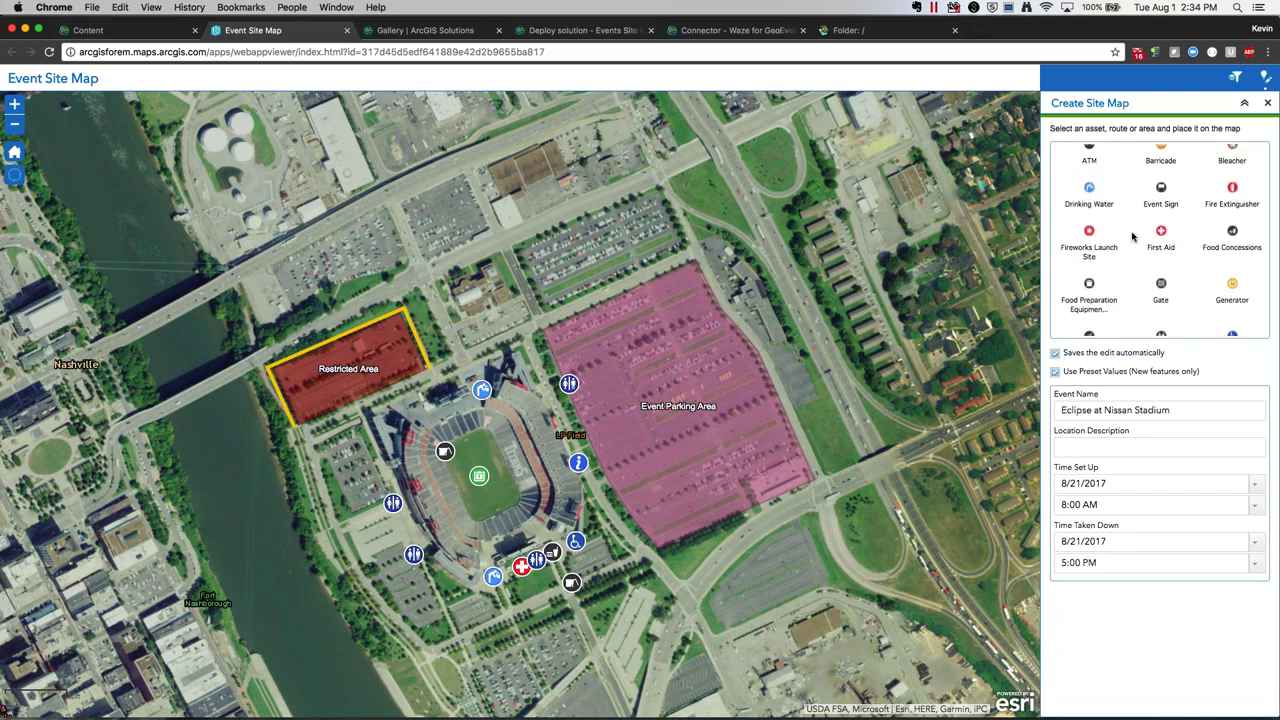
Step: Draw a four-sided Event Parking Area over the lot west of the stadium, just south of the Restricted Area
scroll(1133, 236, down, 10)
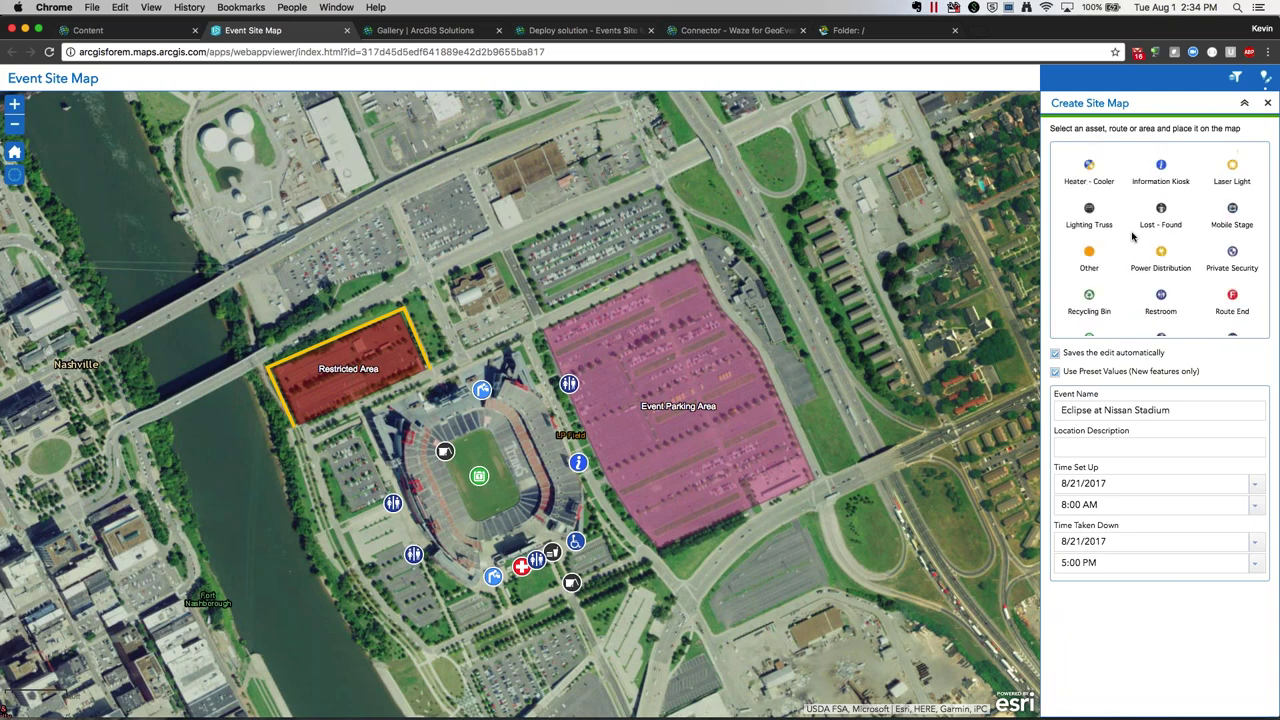
scroll(1133, 236, down, 5)
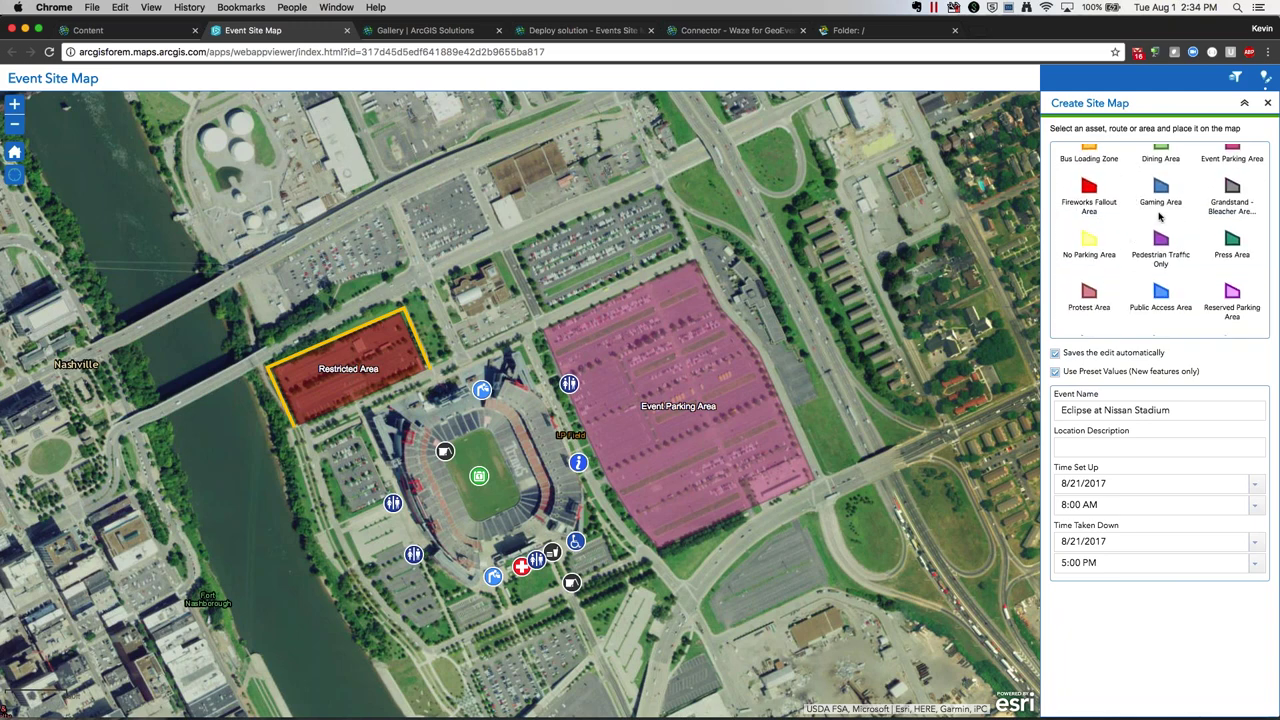
scroll(1160, 216, up, 1)
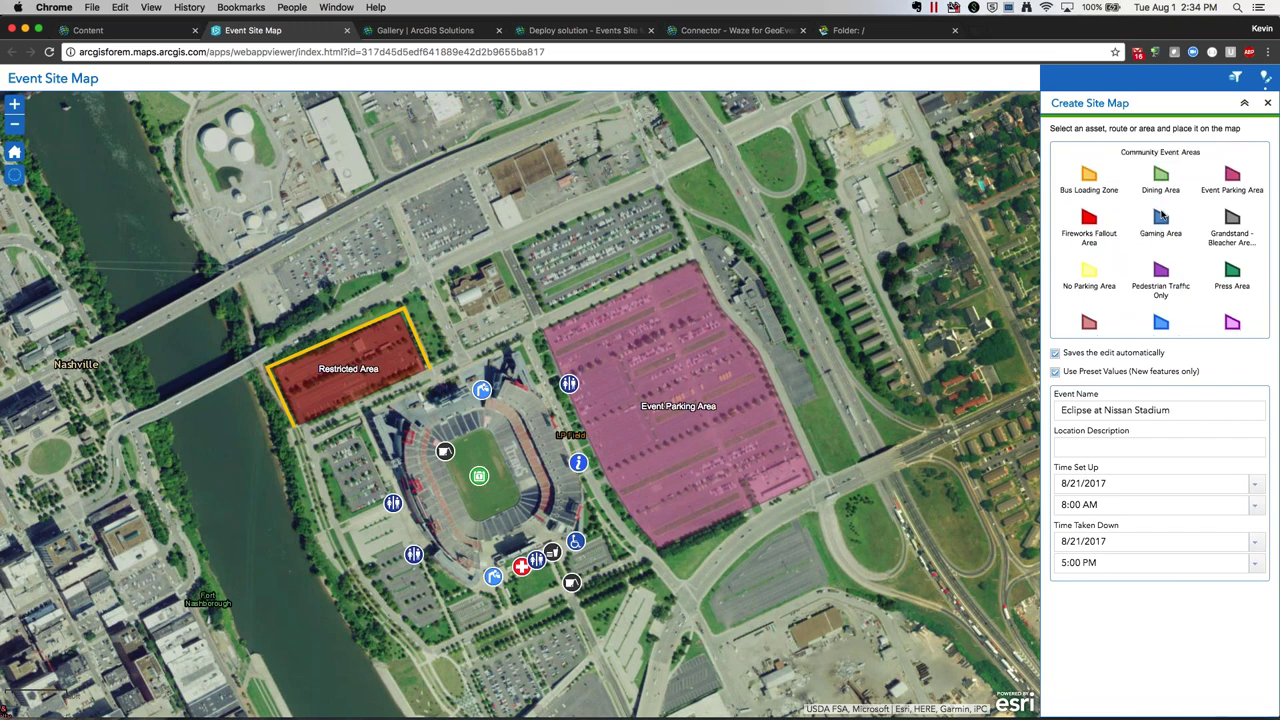
click(1232, 180)
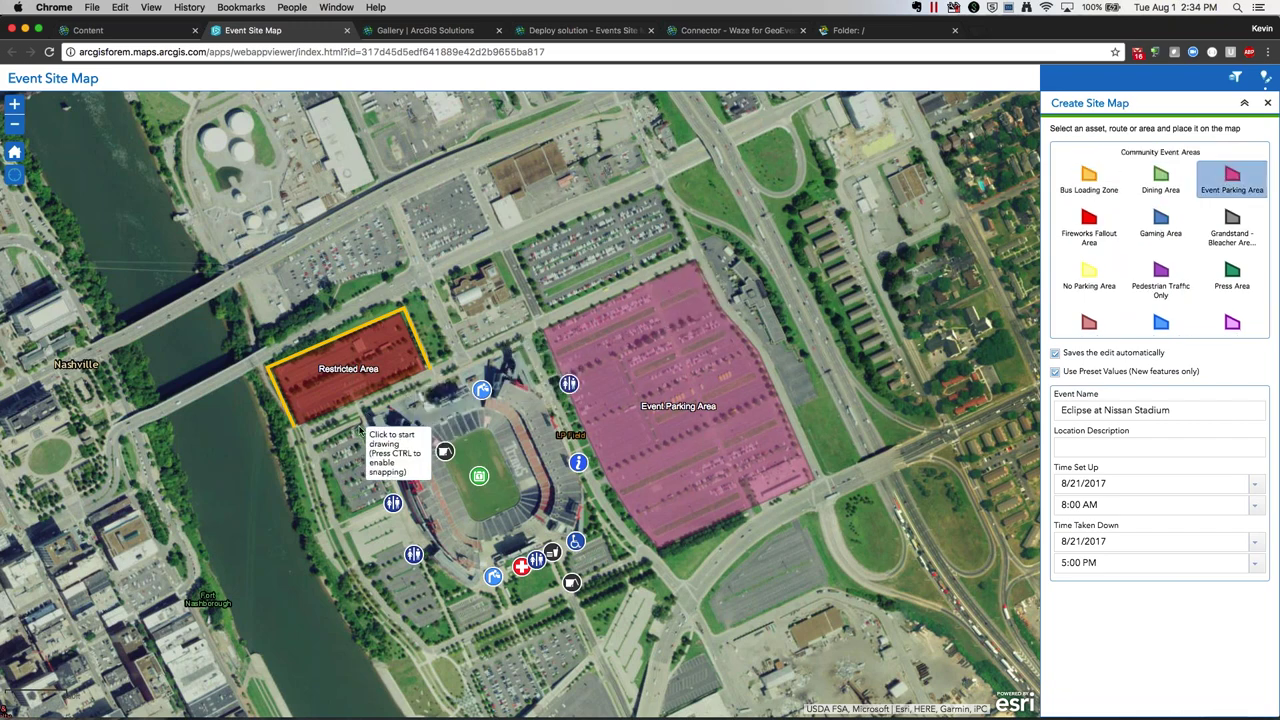
click(337, 436)
click(315, 444)
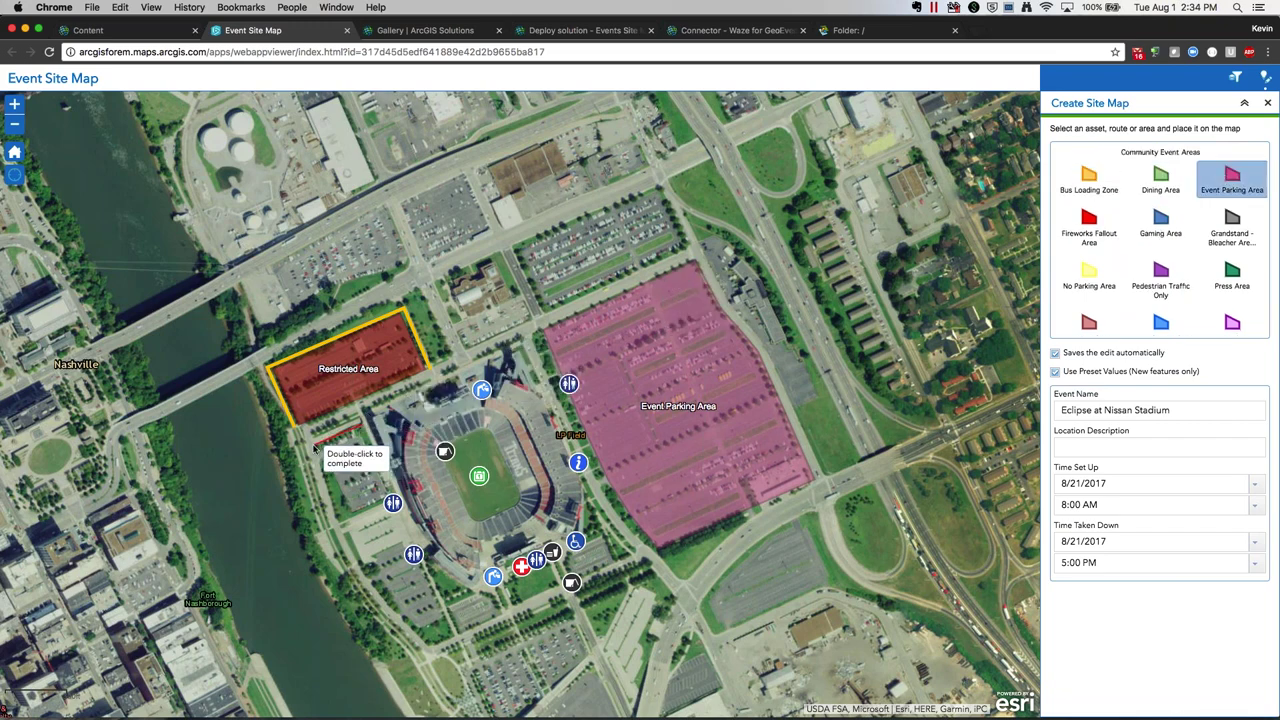
click(343, 524)
double_click(389, 505)
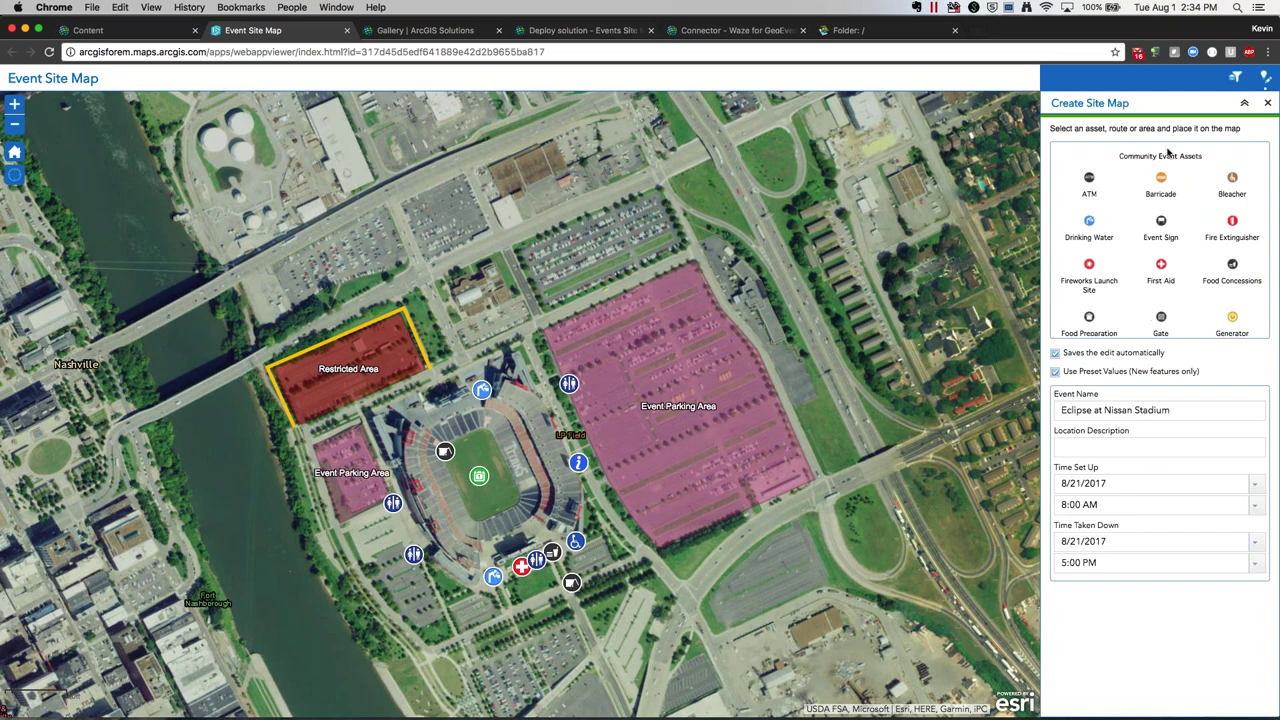
drag(546, 350, 597, 264)
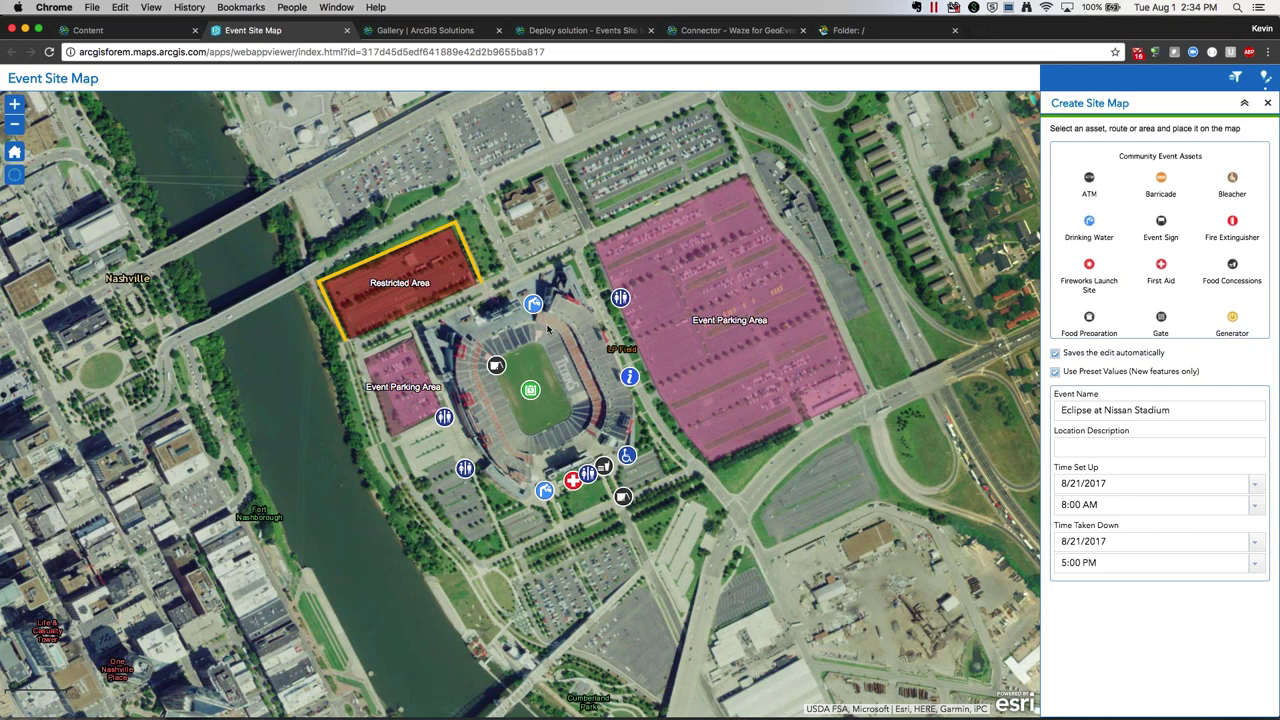
Step: Return to the ArcGIS Online content, clear the Eclipse folder search and open the Situational Awareness Viewer web map in the map viewer
click(140, 33)
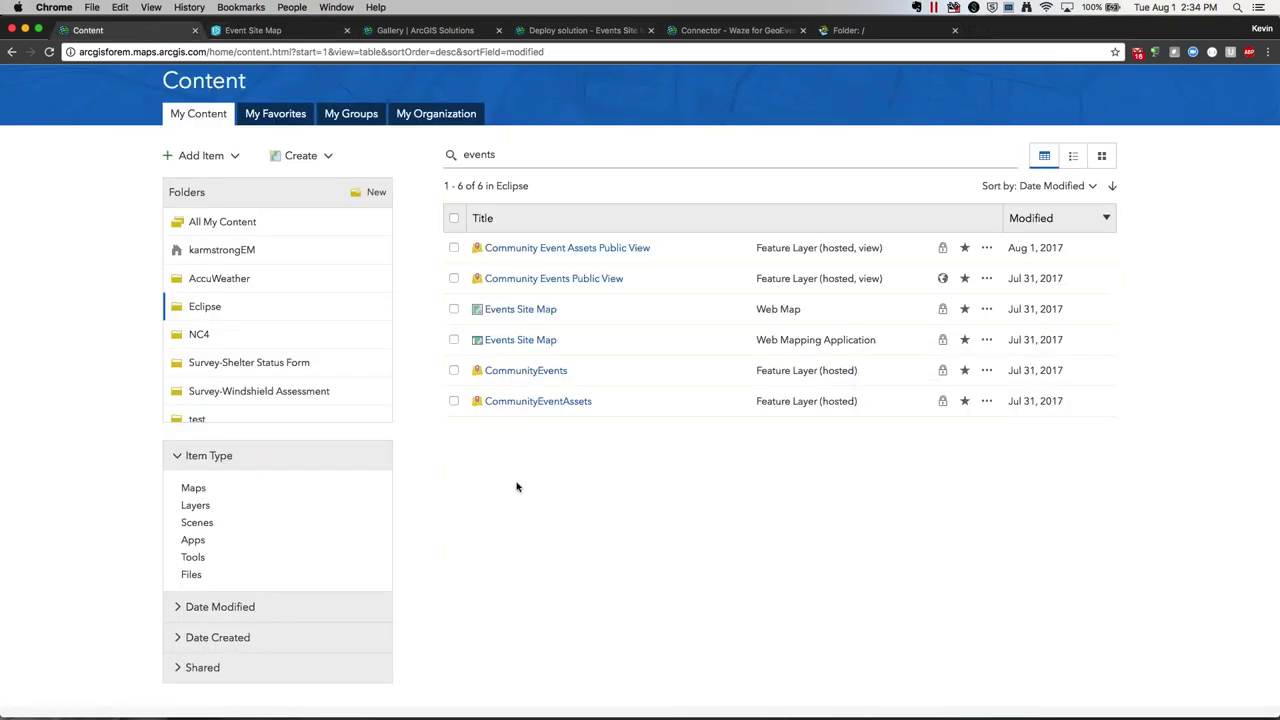
click(1009, 154)
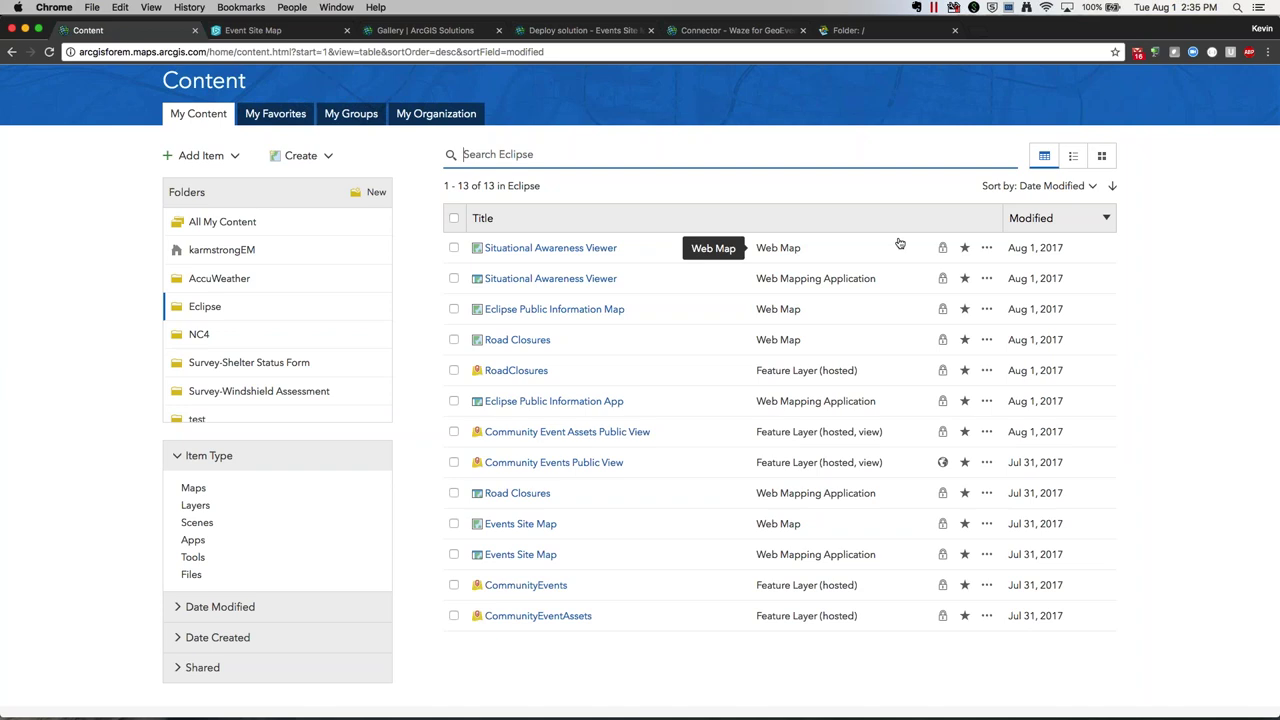
click(986, 247)
click(932, 297)
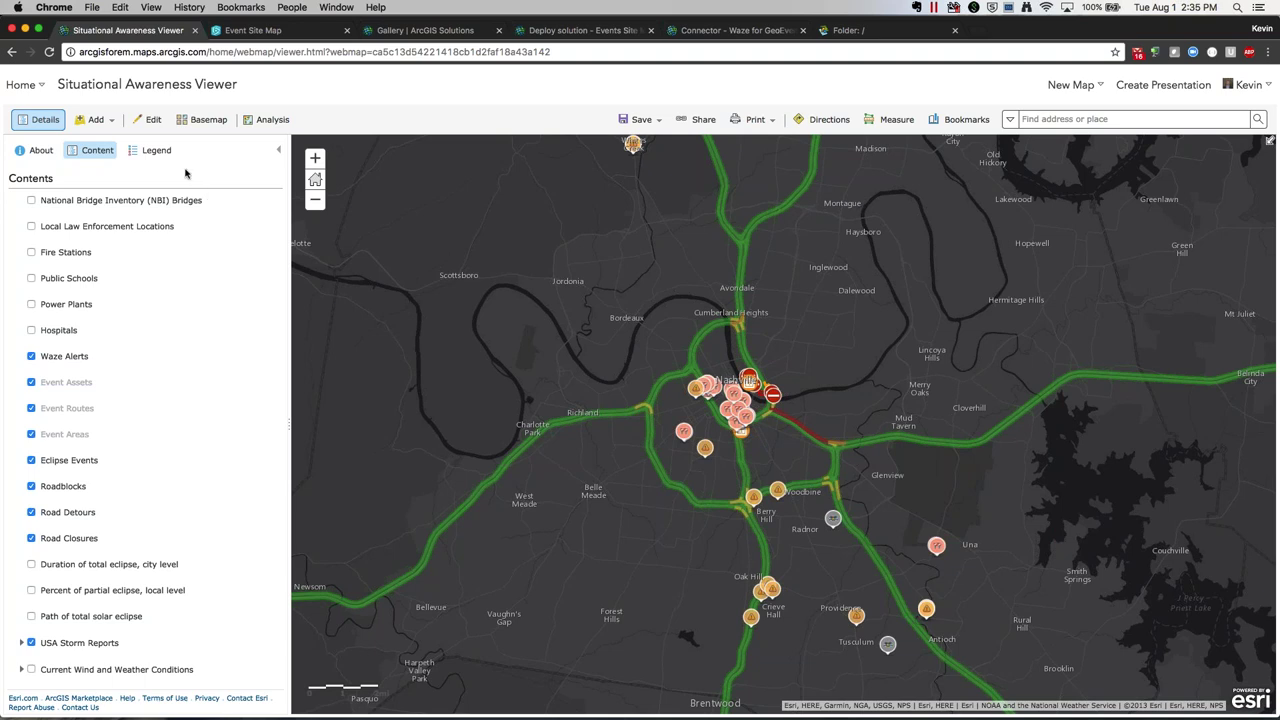
Step: Review the web map's layer list, expanding USA Storm Reports to examine its sublayers and collapsing it again
scroll(170, 486, down, 3)
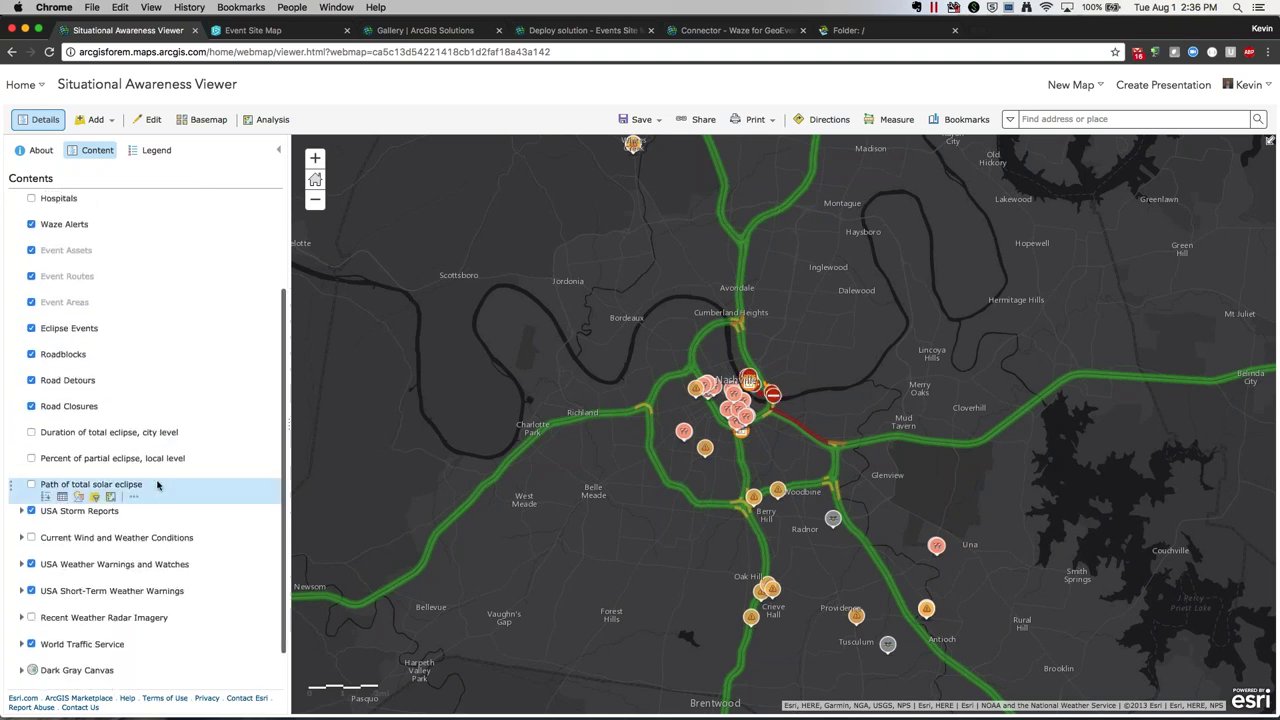
scroll(157, 485, down, 1)
click(92, 466)
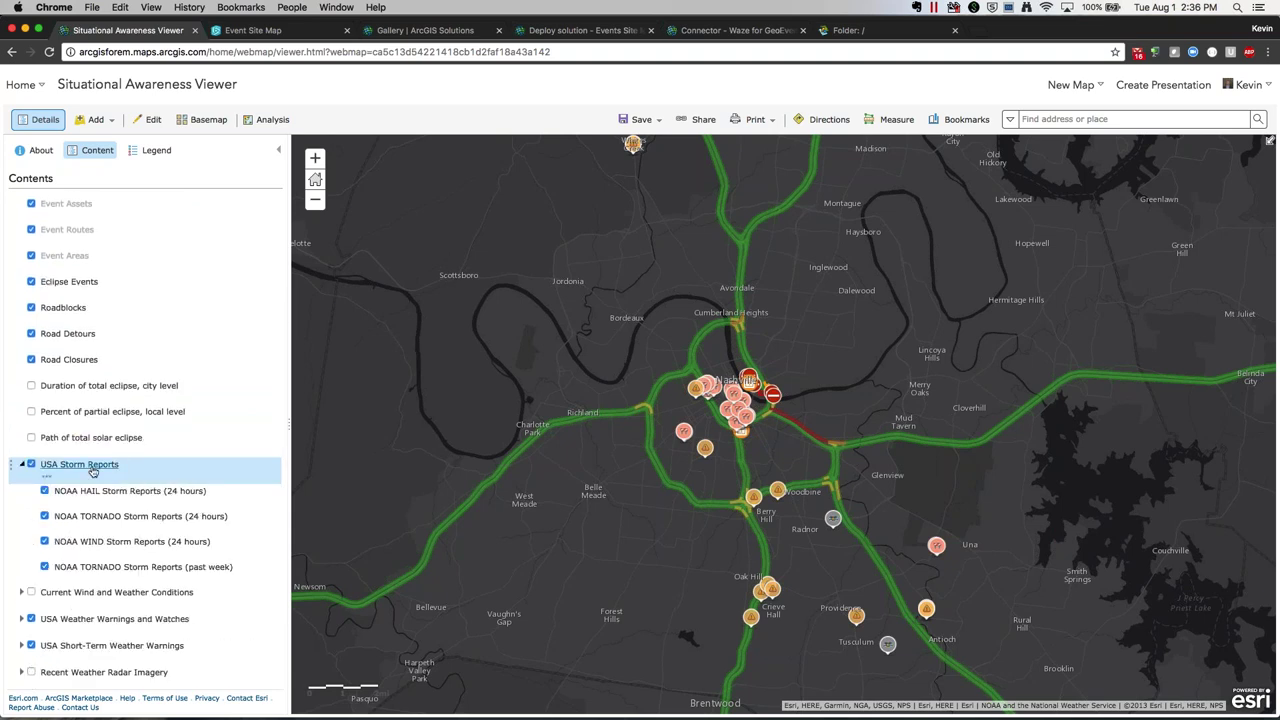
click(92, 466)
scroll(93, 470, up, 4)
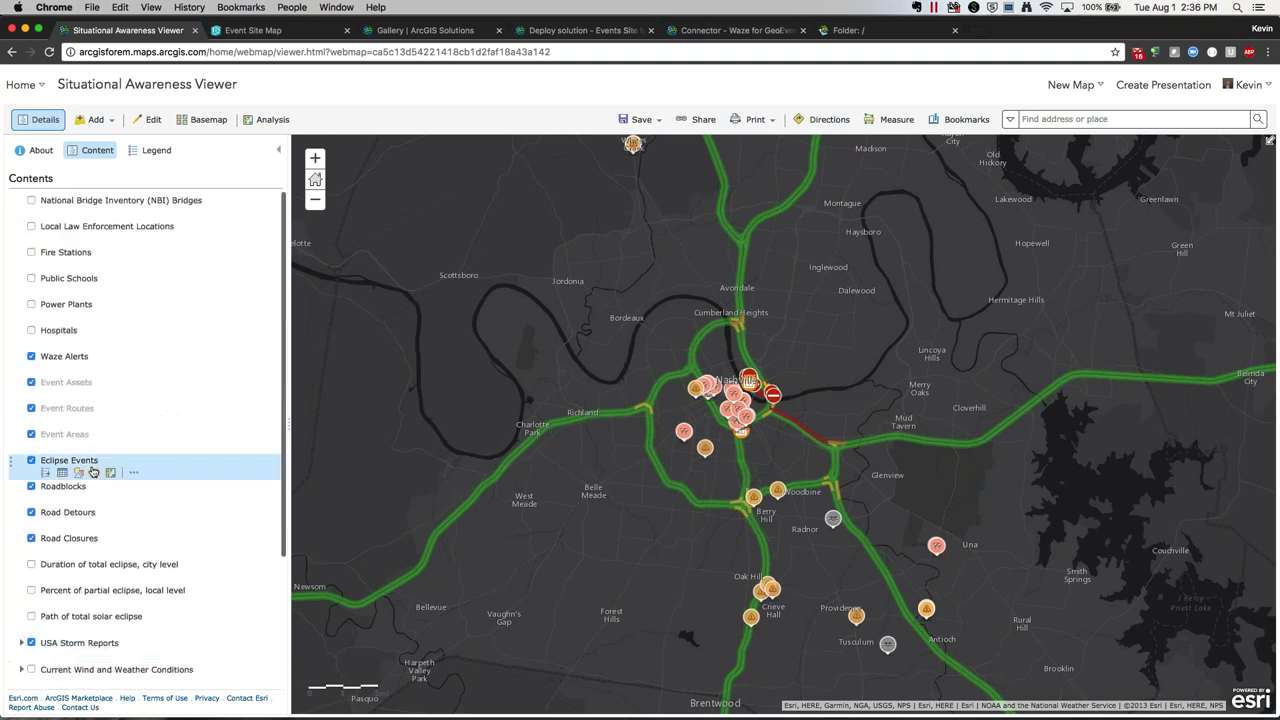
Step: Browse the Living Atlas layers in the Earth Observations category, looking through the first two pages of available layers
click(102, 121)
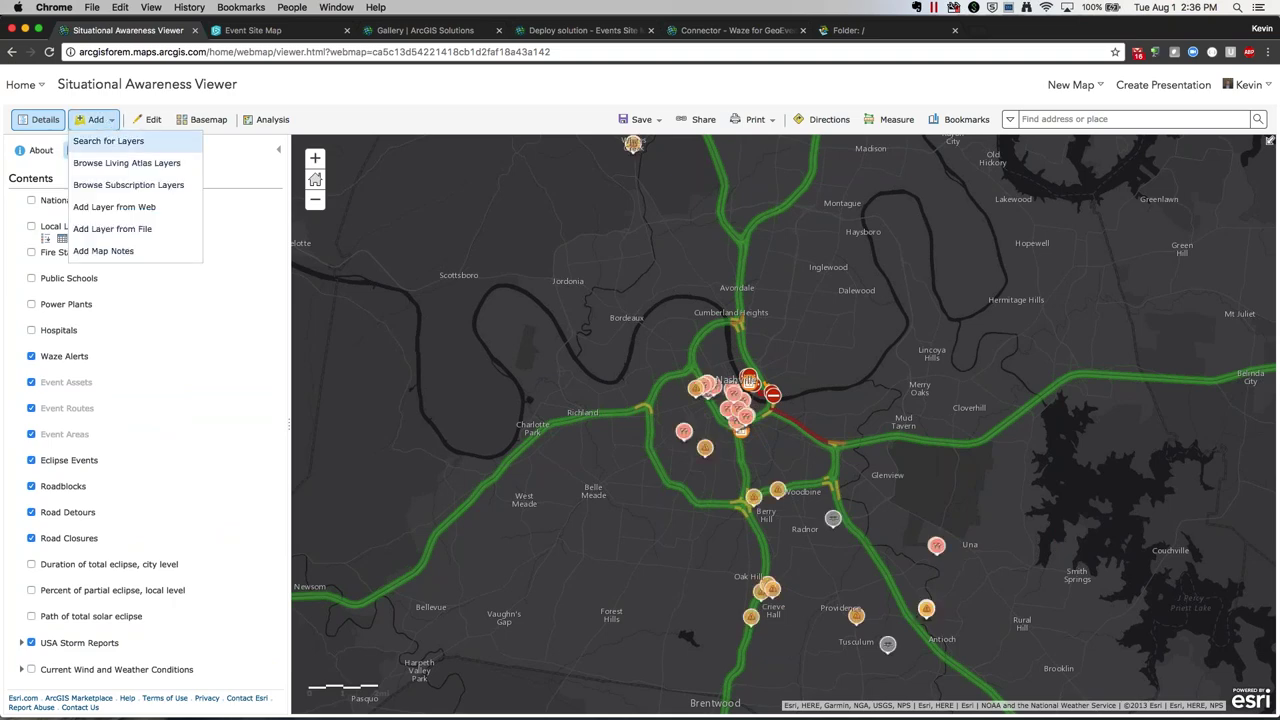
click(125, 164)
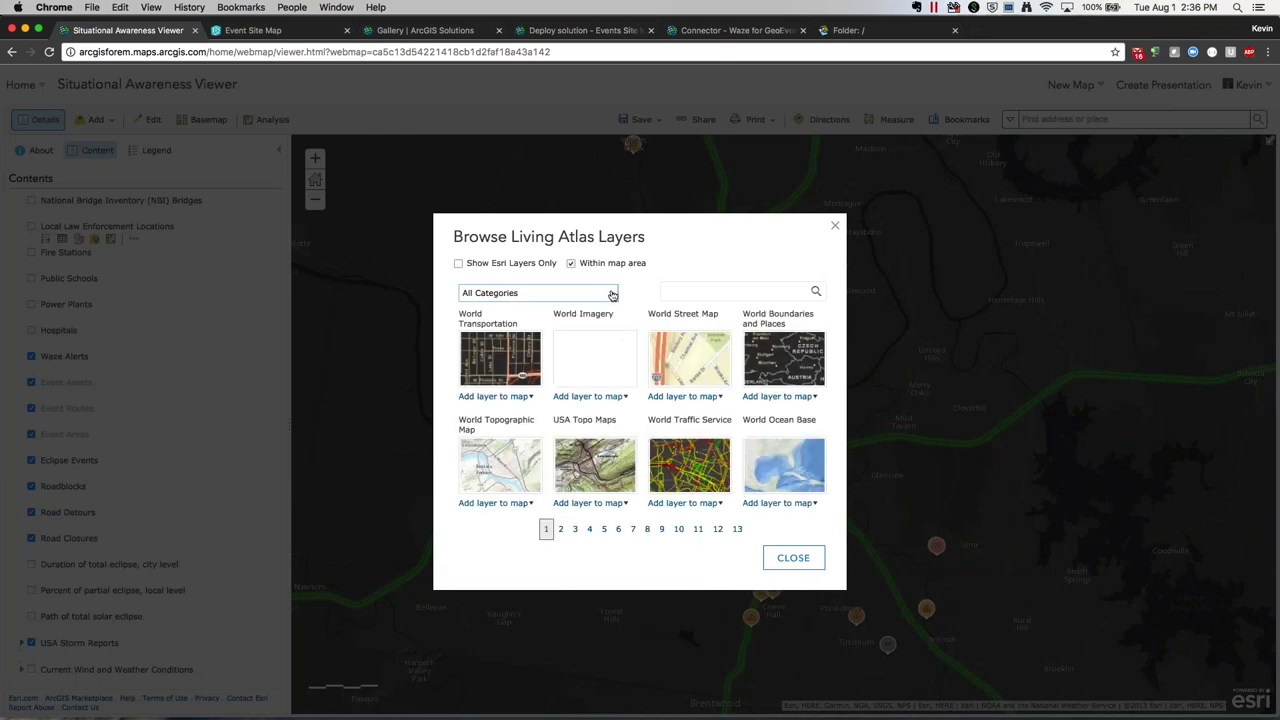
click(612, 294)
scroll(510, 466, down, 5)
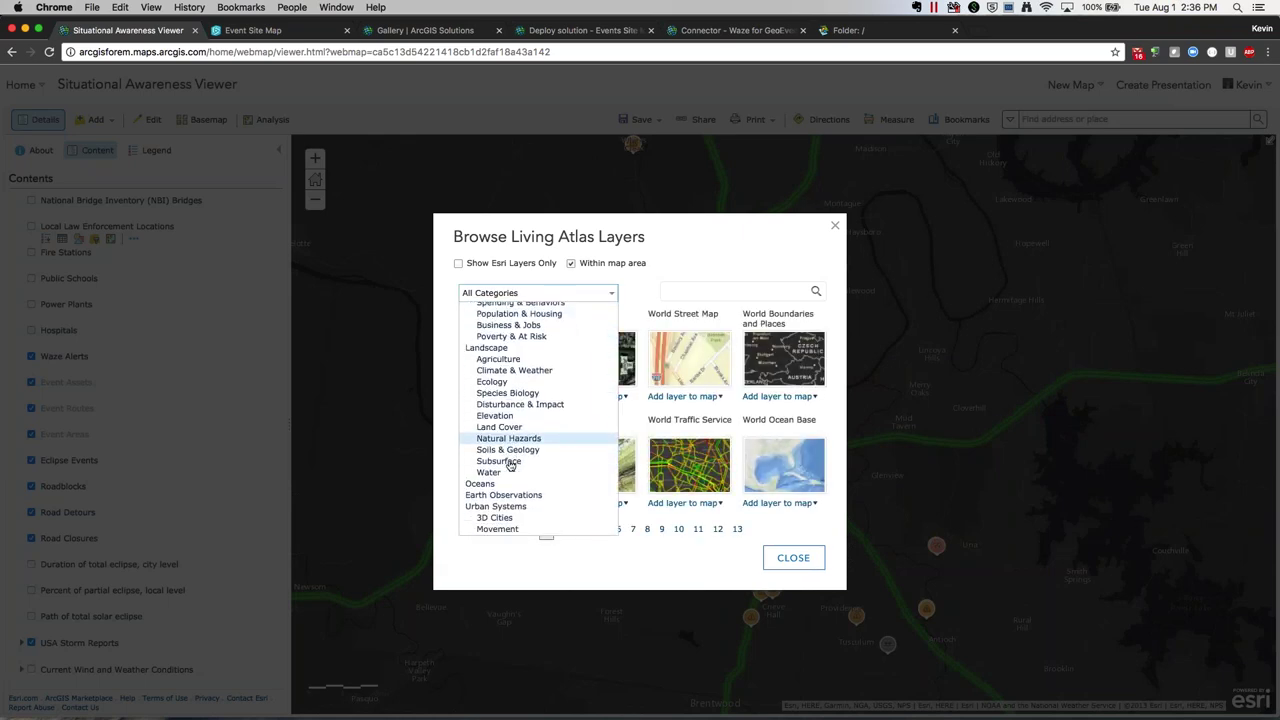
scroll(510, 466, down, 1)
click(508, 471)
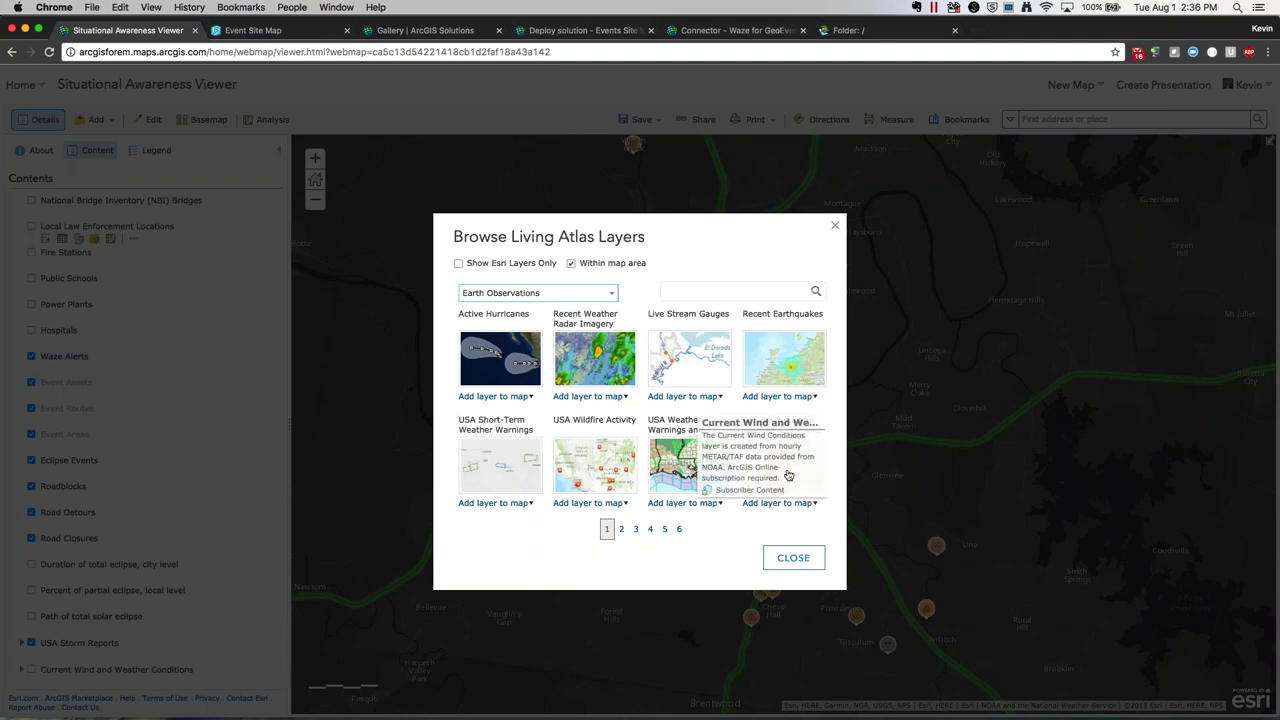
click(621, 529)
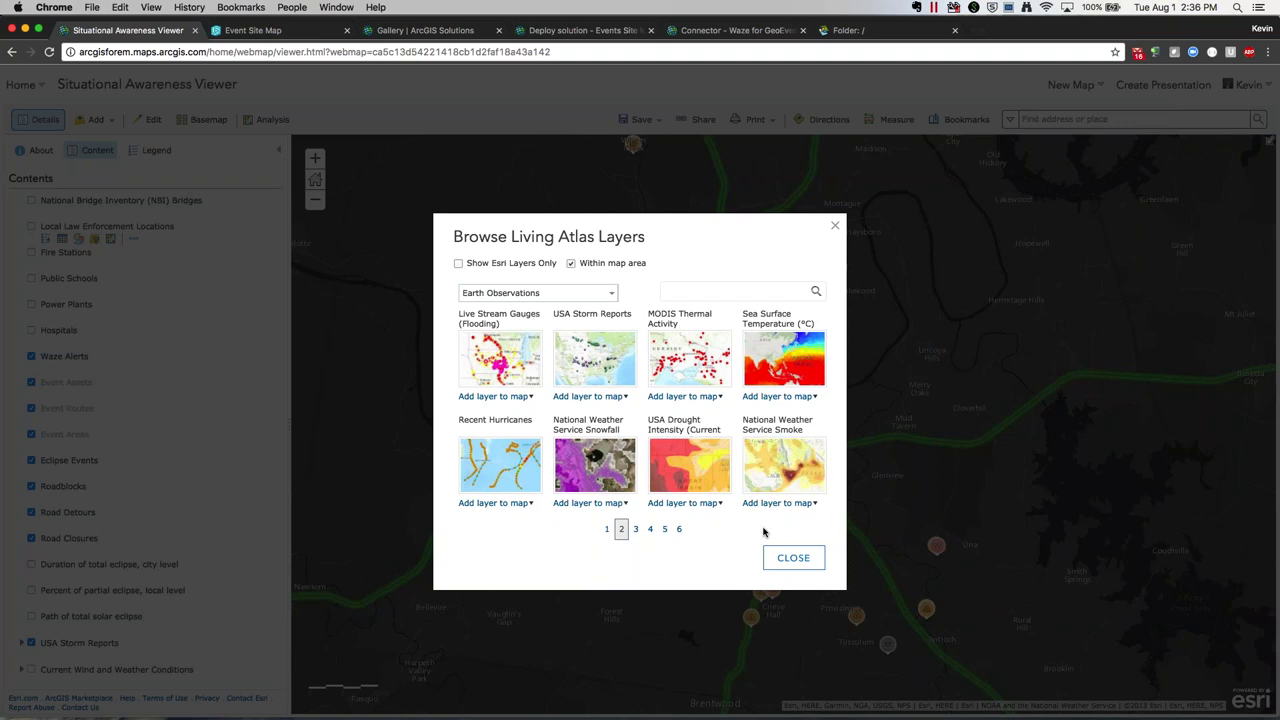
mouse_move(781, 478)
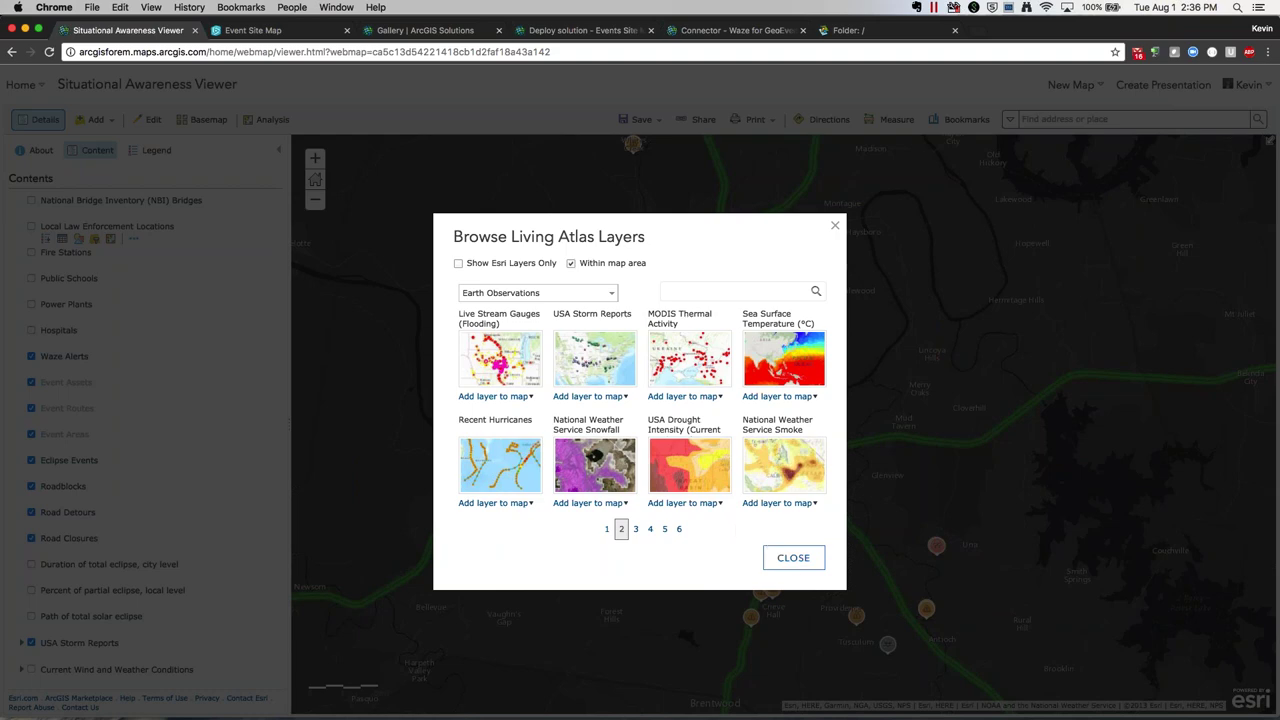
Step: Show the Waze Alerts legend and inspect the details of the accident alert near Radnor
mouse_move(150, 440)
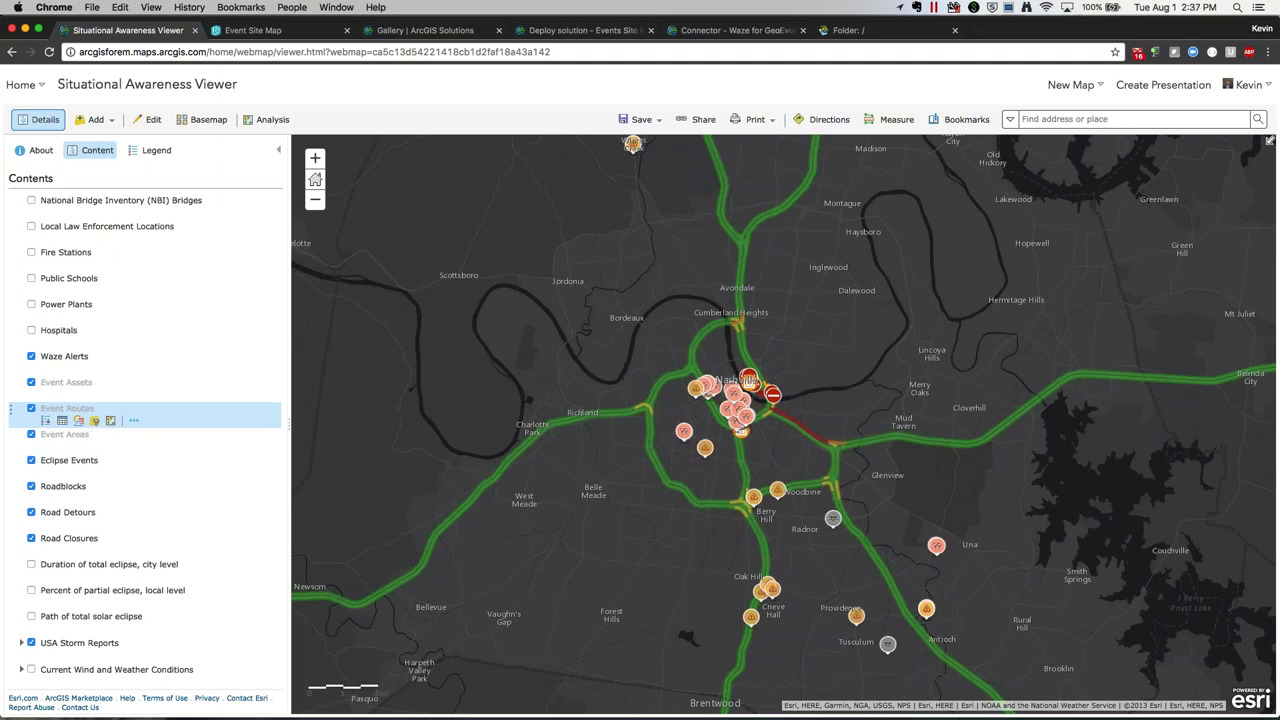
click(64, 356)
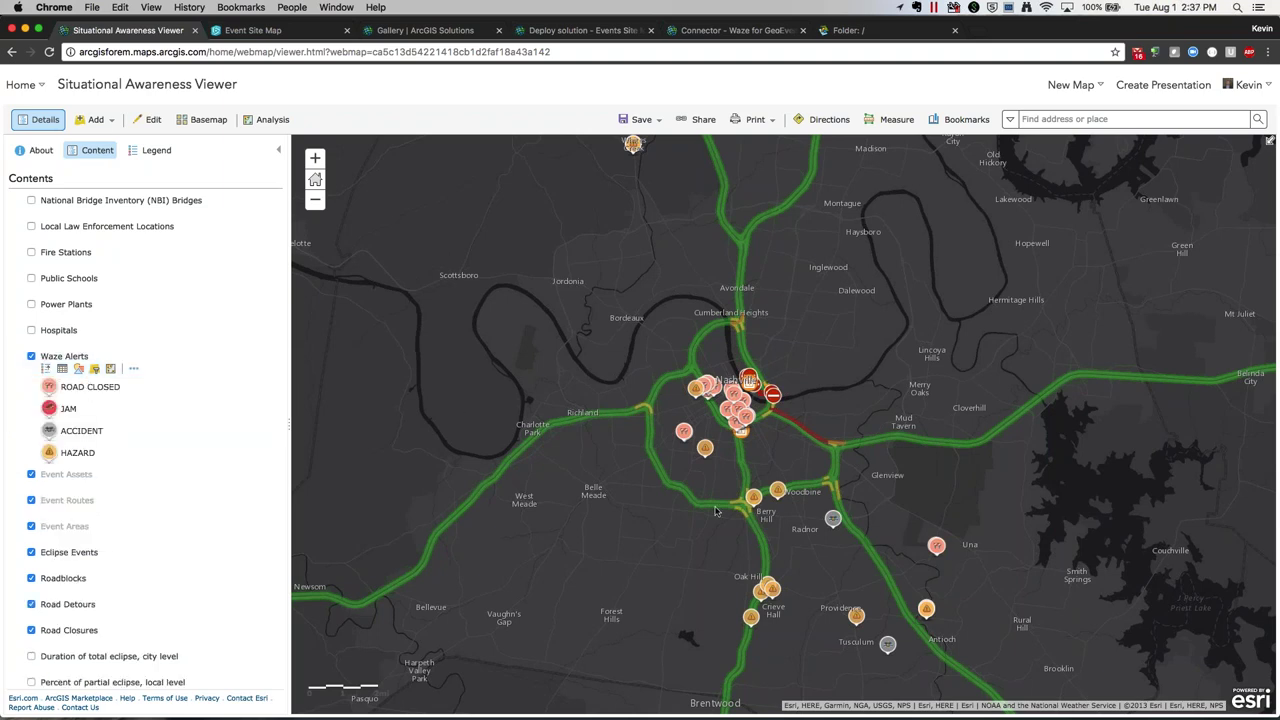
click(833, 519)
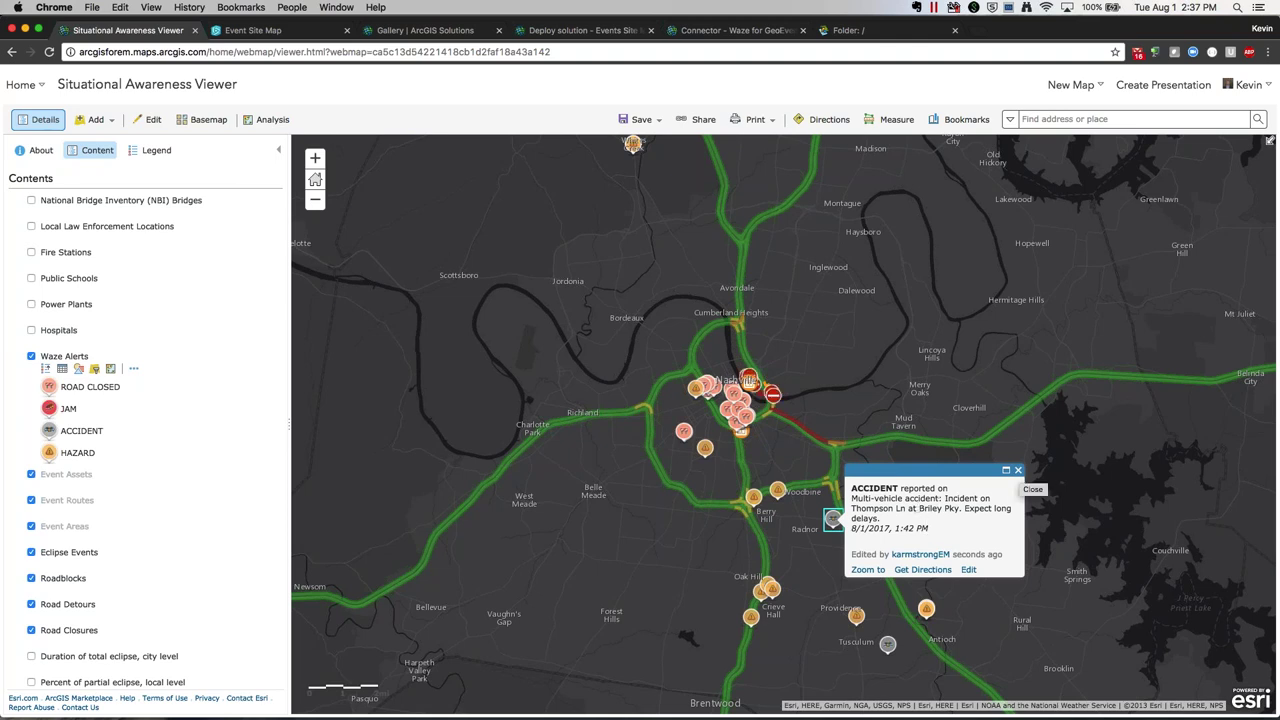
click(1018, 470)
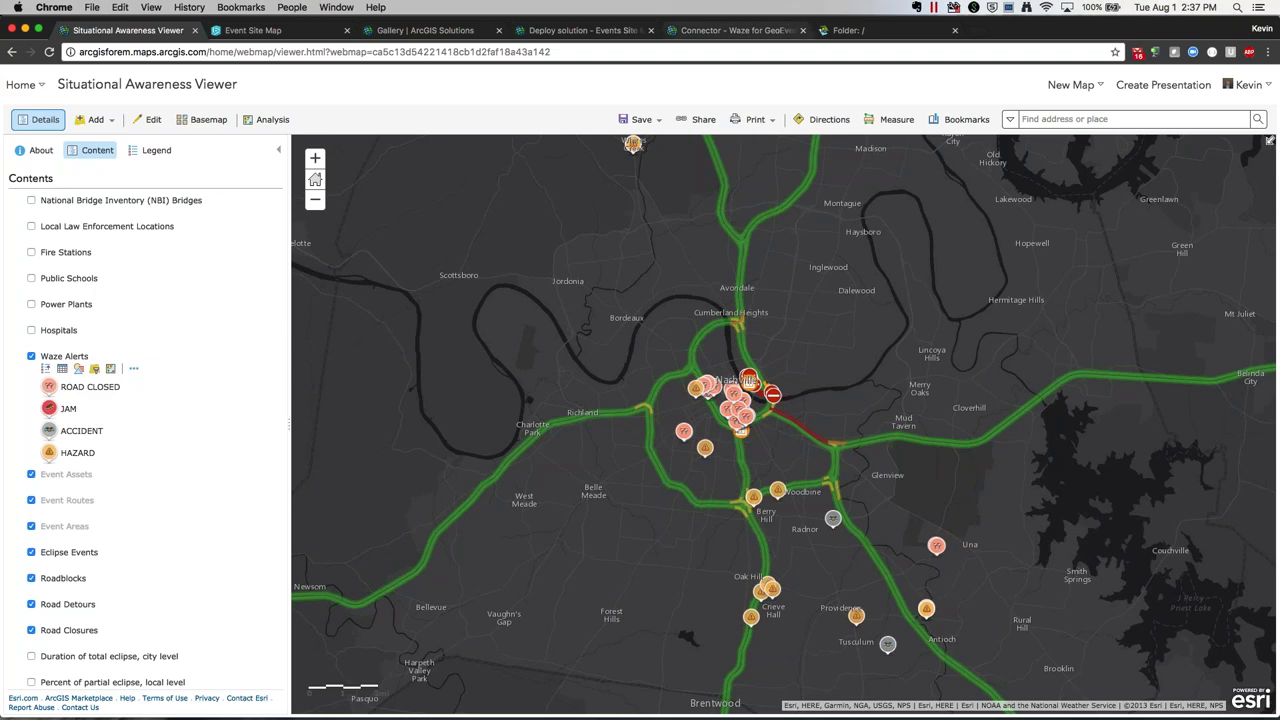
Step: Review the Waze for GeoEvent Server connector page, highlight "Waze Connected Citizens Program" in its use constraints, and return to the Situational Awareness Viewer
click(740, 32)
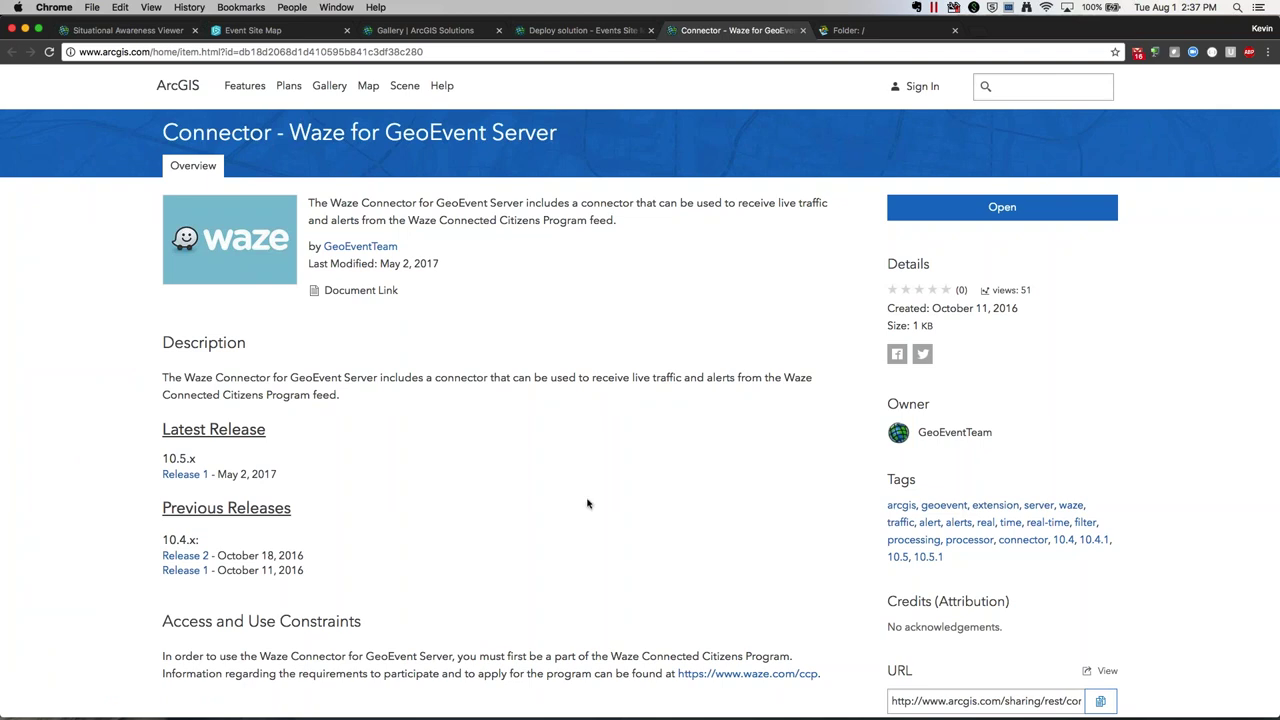
scroll(600, 550, down, 1)
drag(611, 640, 790, 640)
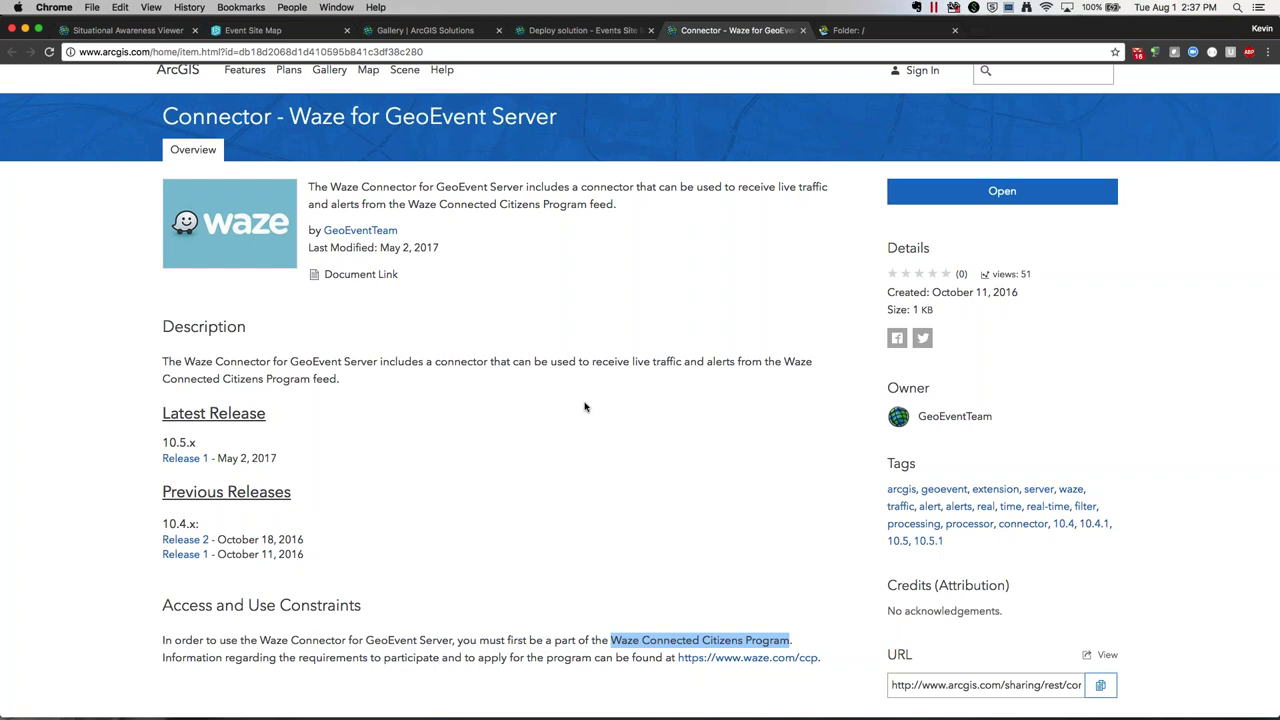
scroll(585, 406, up, 1)
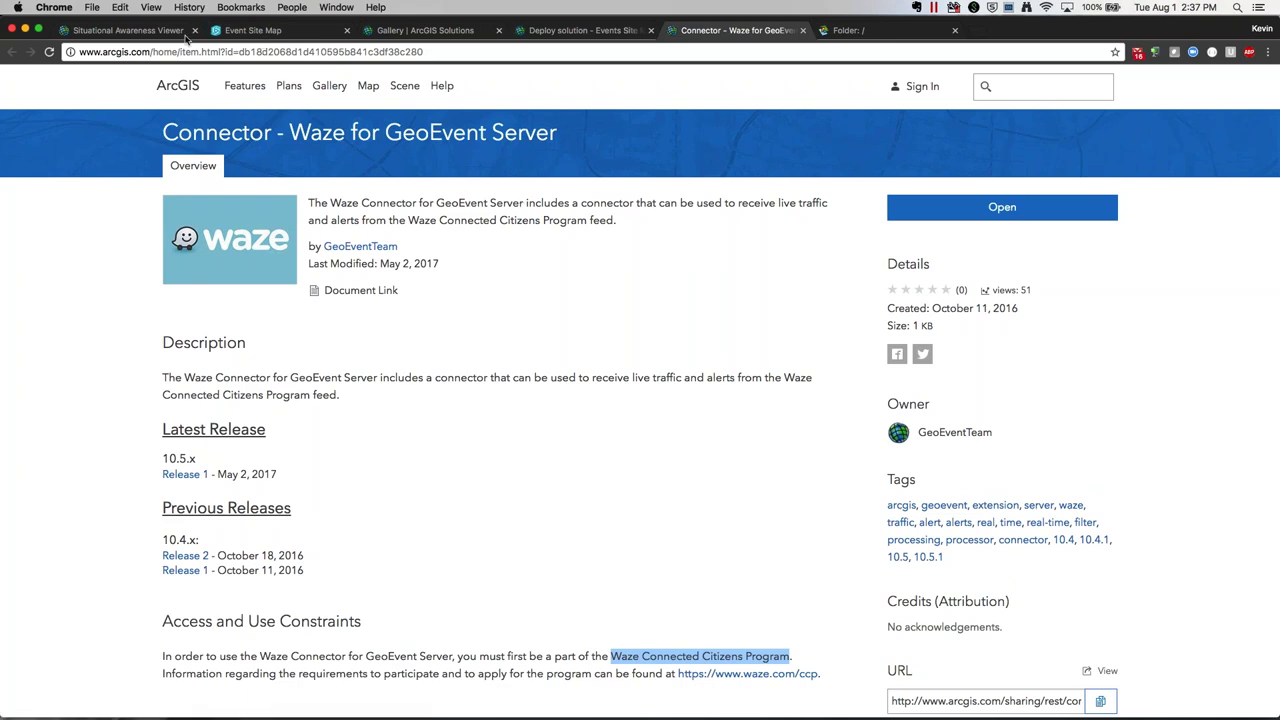
click(128, 33)
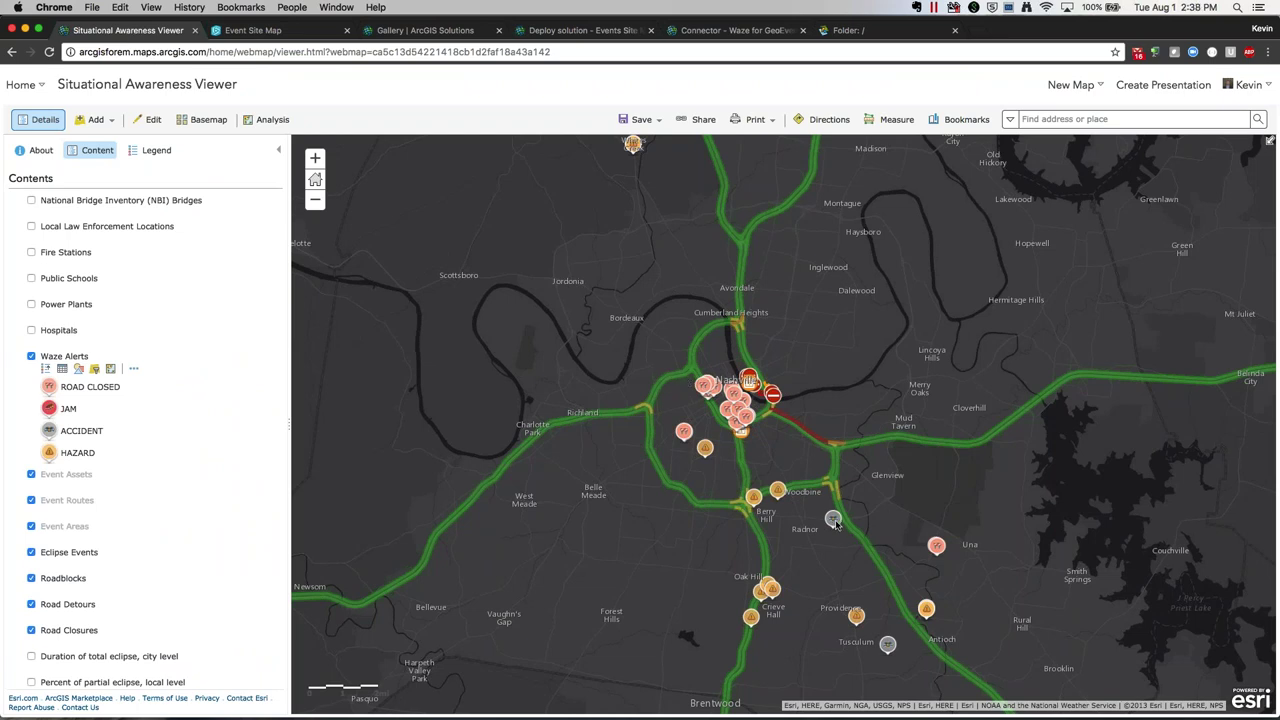
Step: Collapse the Waze Alerts legend and examine the legends of the Eclipse Events and Event Assets layers
click(70, 358)
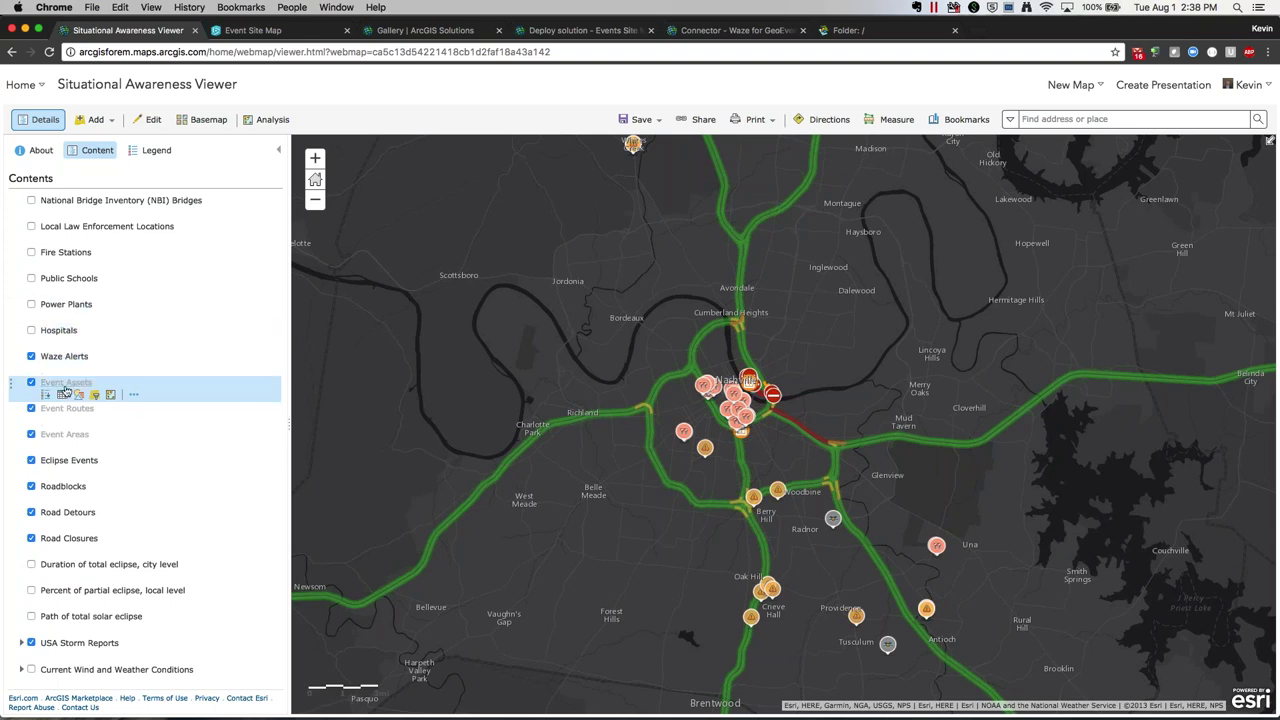
click(62, 461)
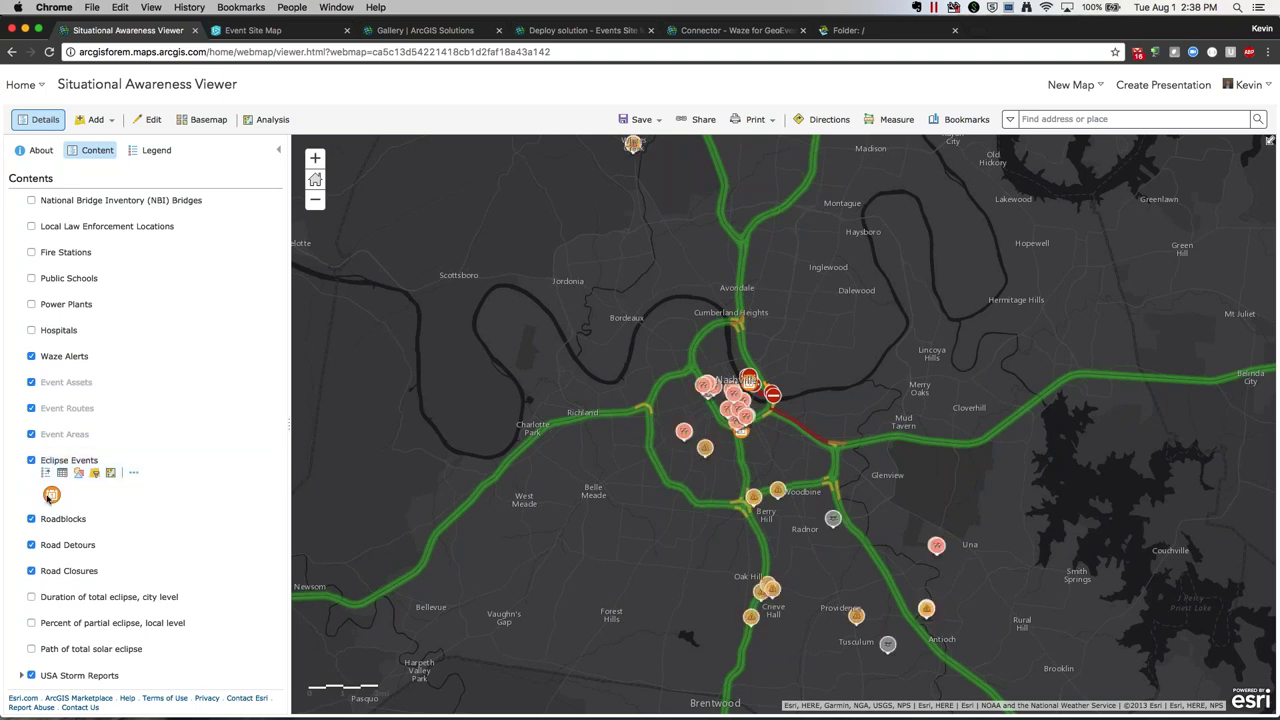
click(68, 383)
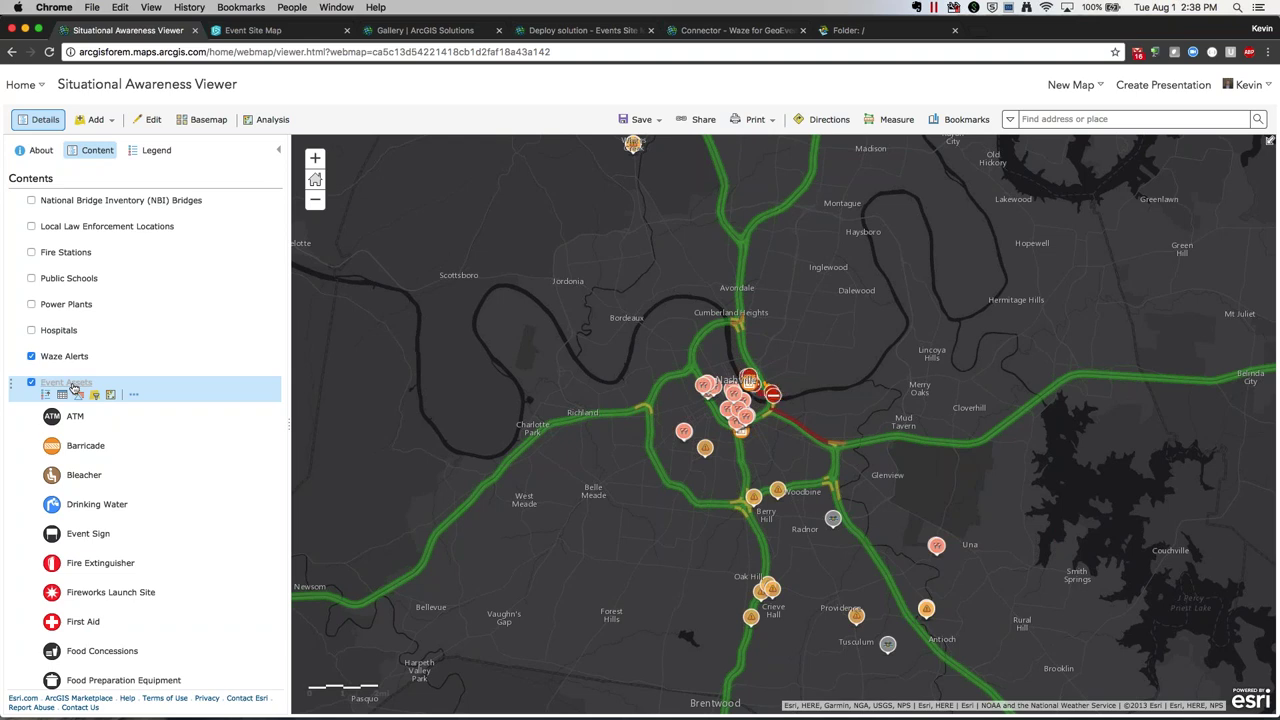
click(73, 387)
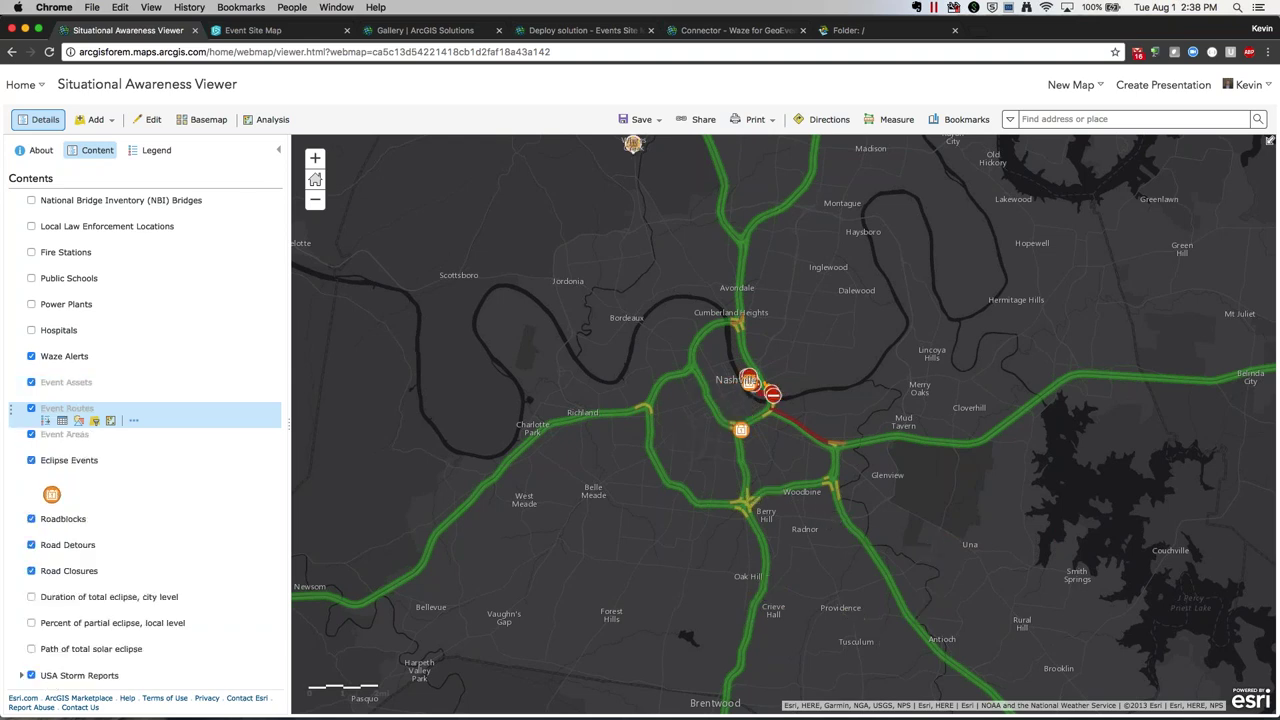
Step: Temporarily display the Local Law Enforcement Locations and Fire Stations layers in turn to view their locations around Nashville
click(132, 230)
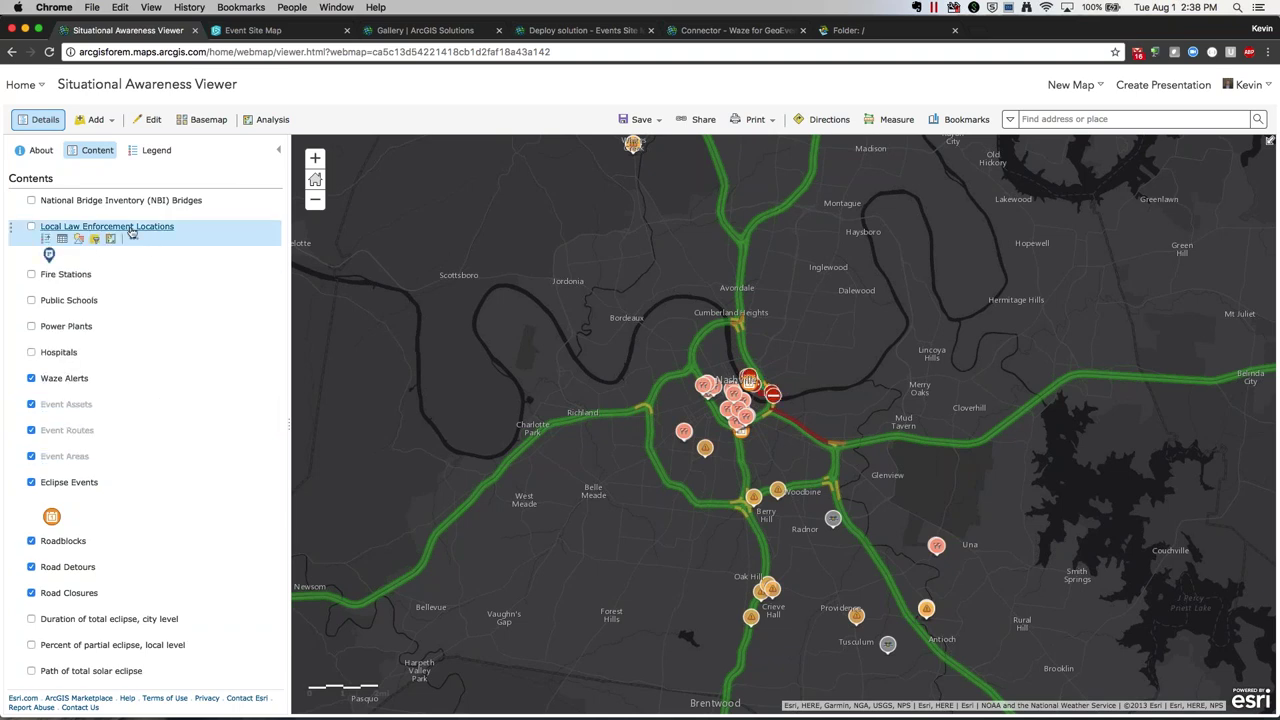
click(30, 227)
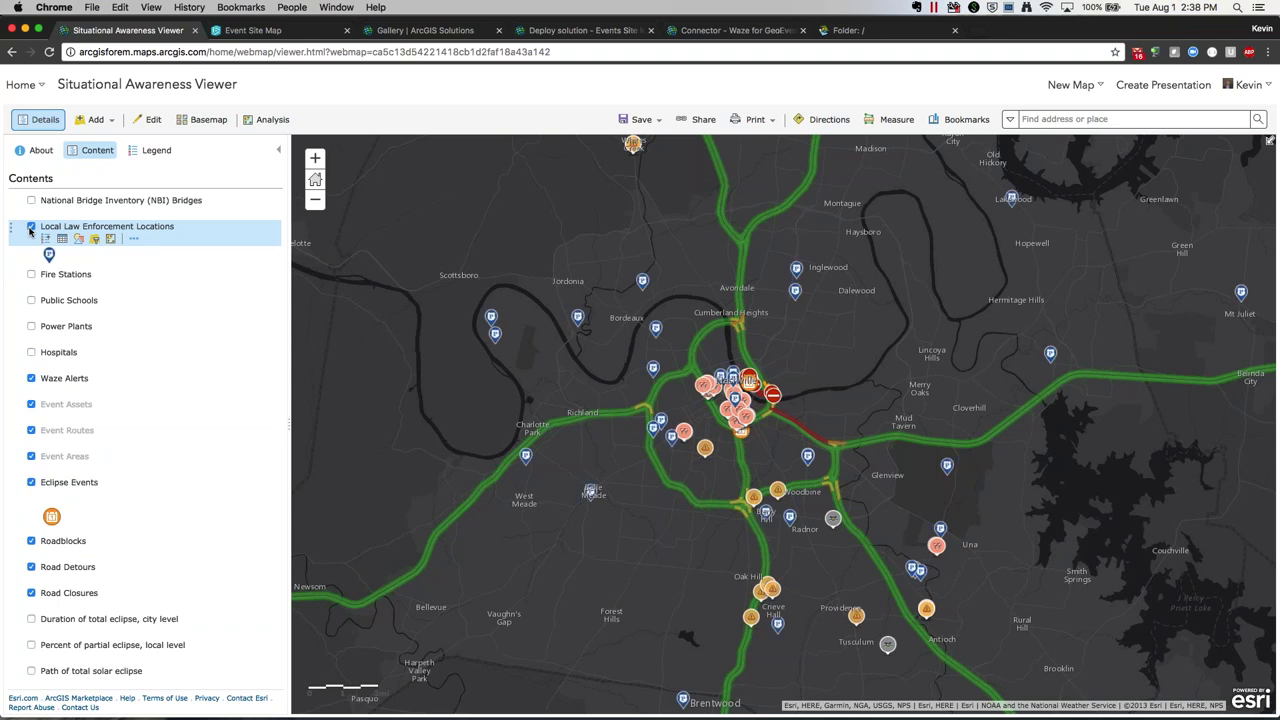
click(30, 227)
click(31, 275)
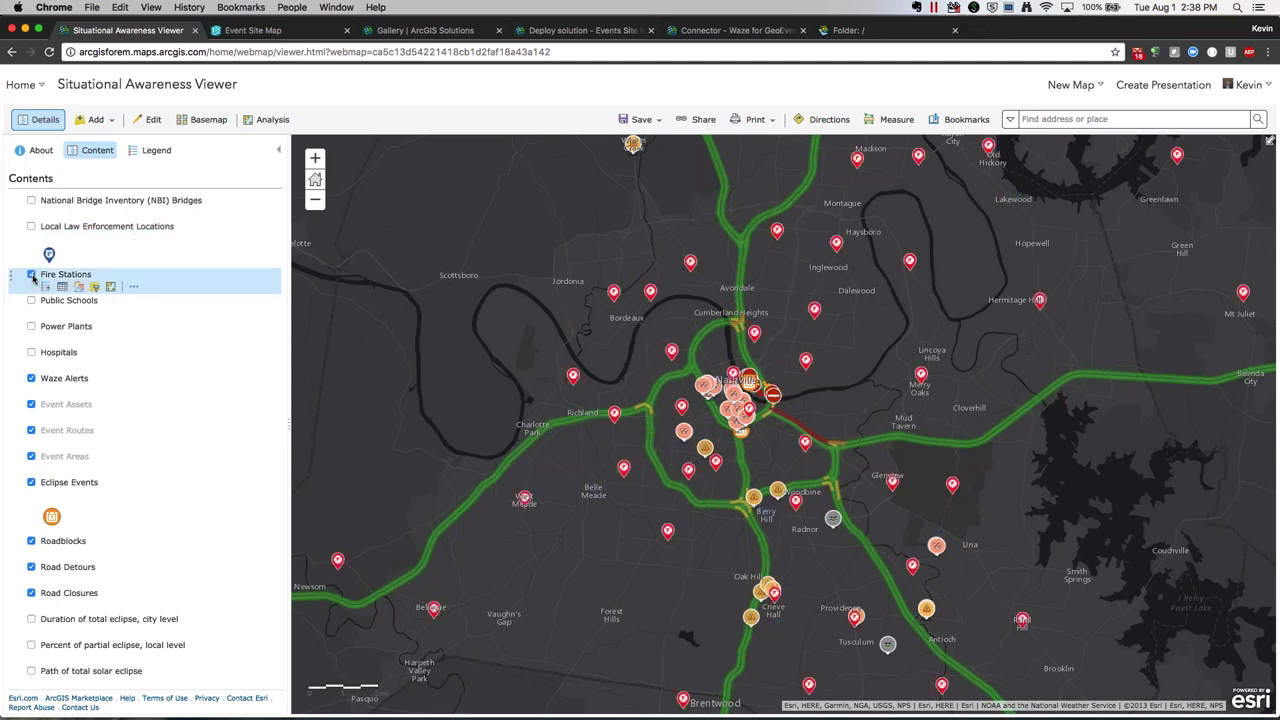
click(31, 275)
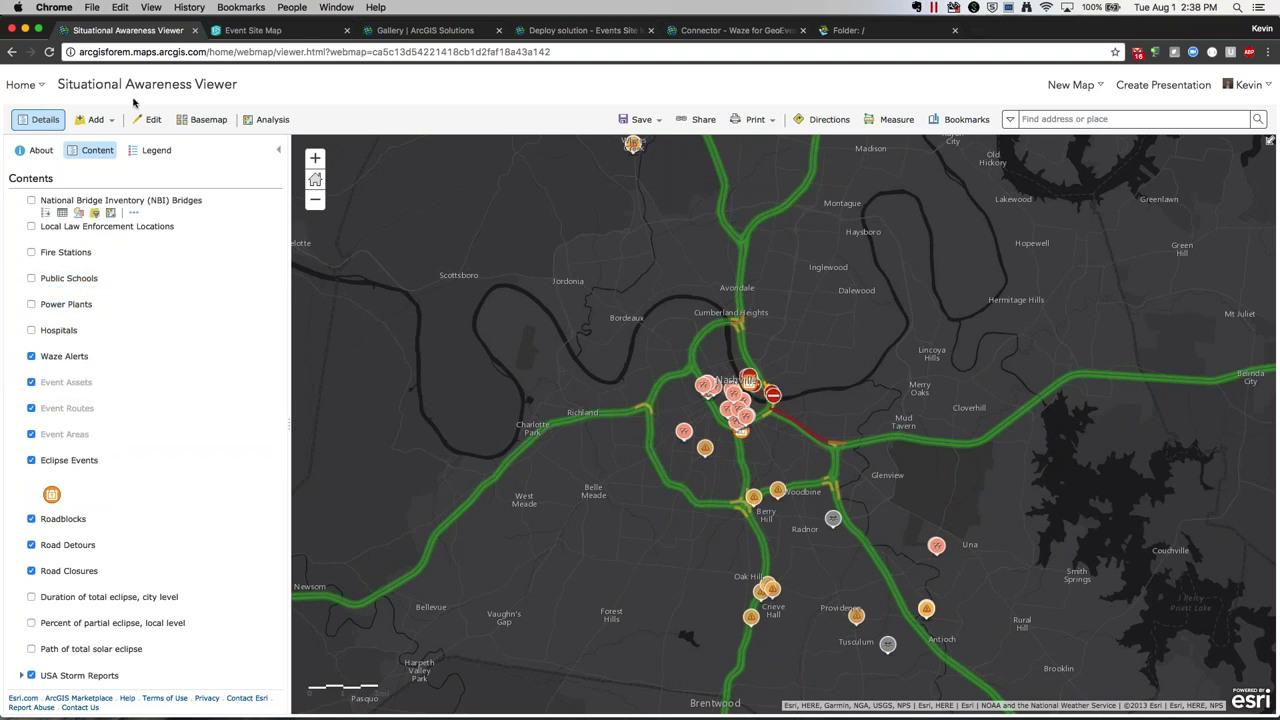
click(40, 88)
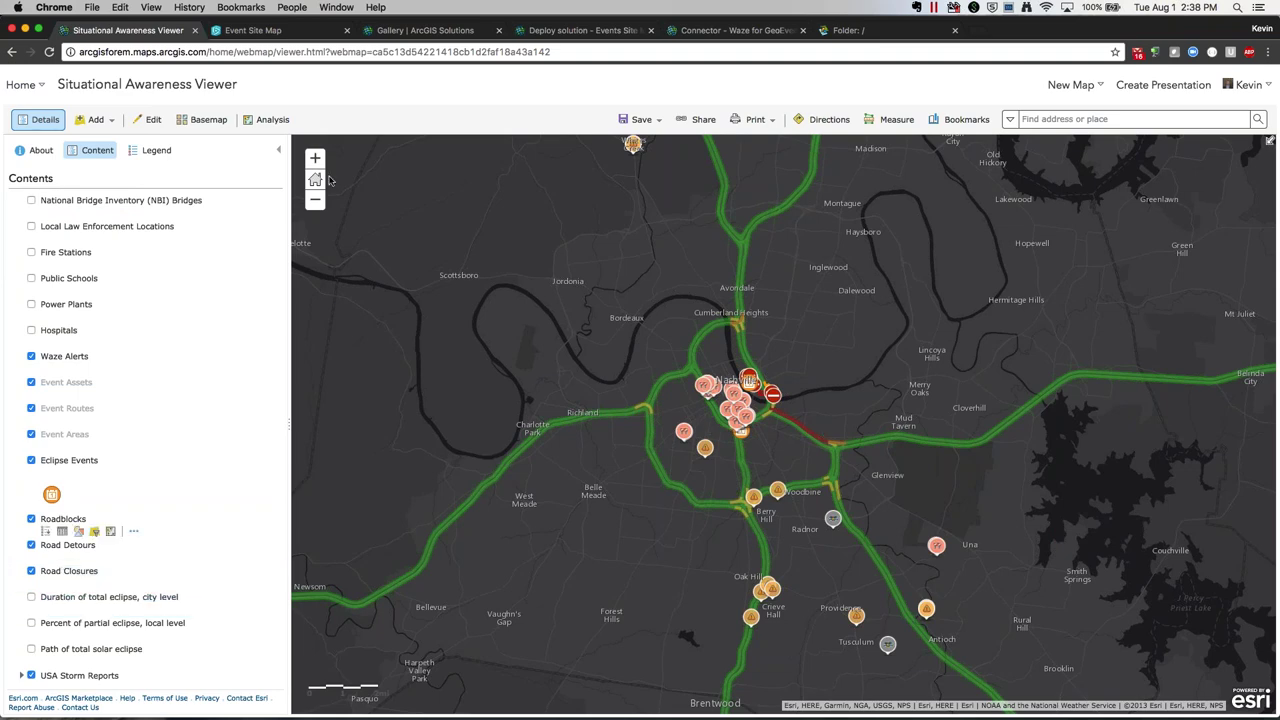
Step: Turn on the Path of total solar eclipse layer and examine its regional extent and legend symbol
click(314, 203)
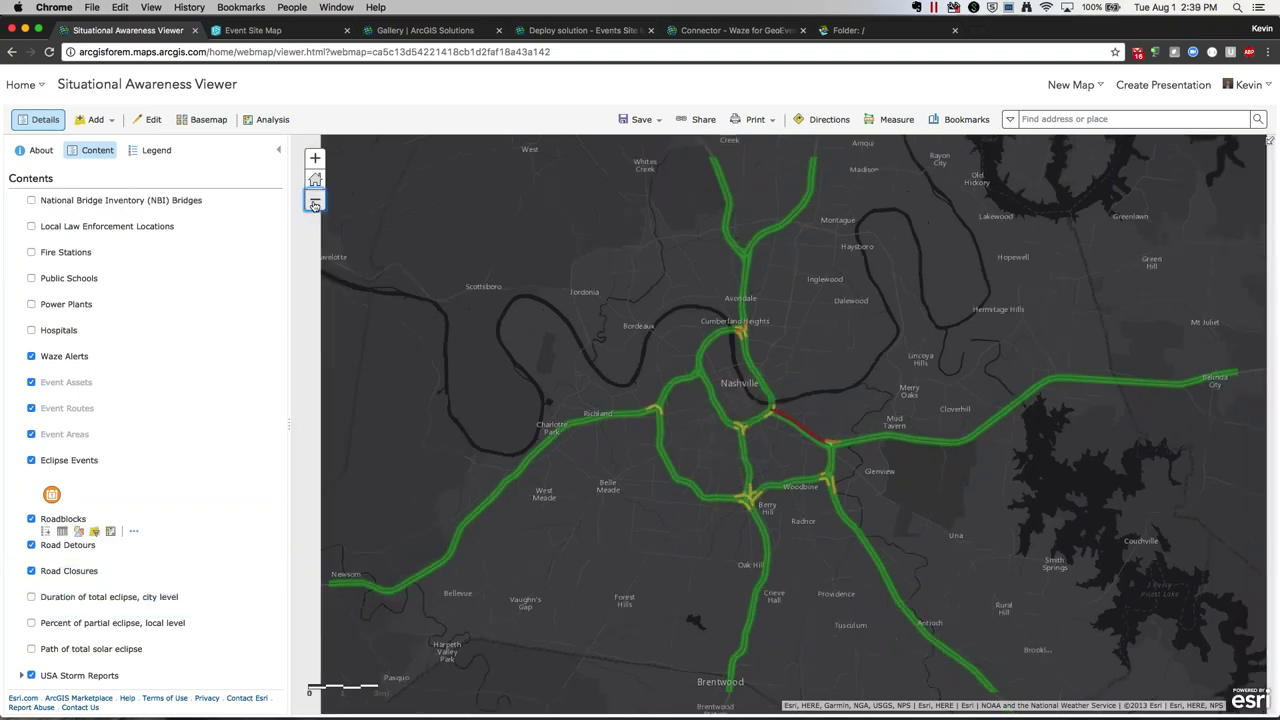
scroll(70, 530, down, 3)
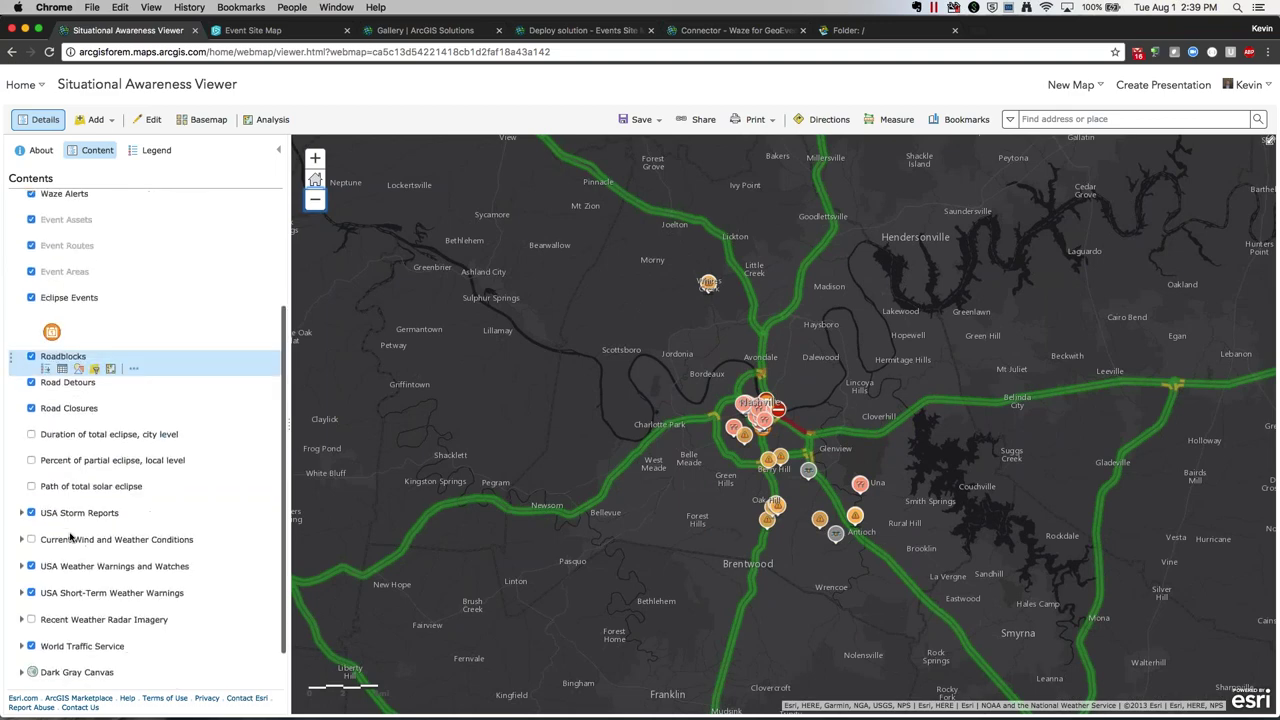
click(31, 485)
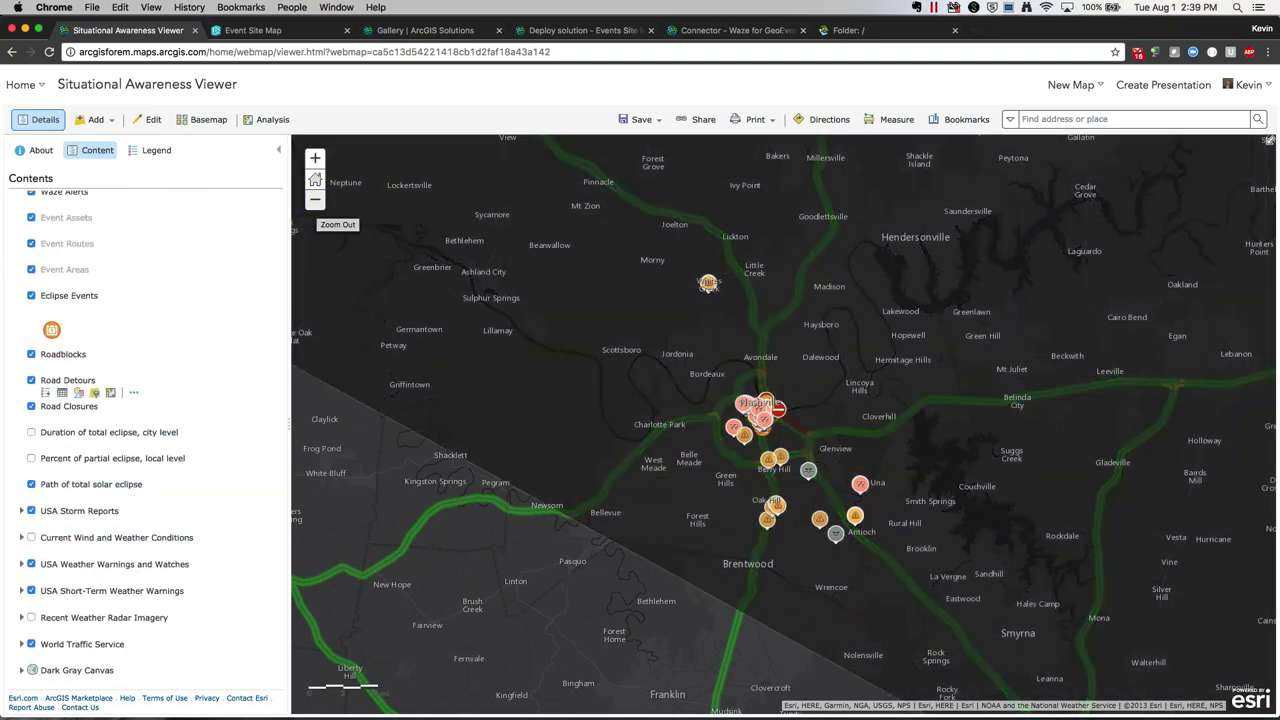
click(315, 199)
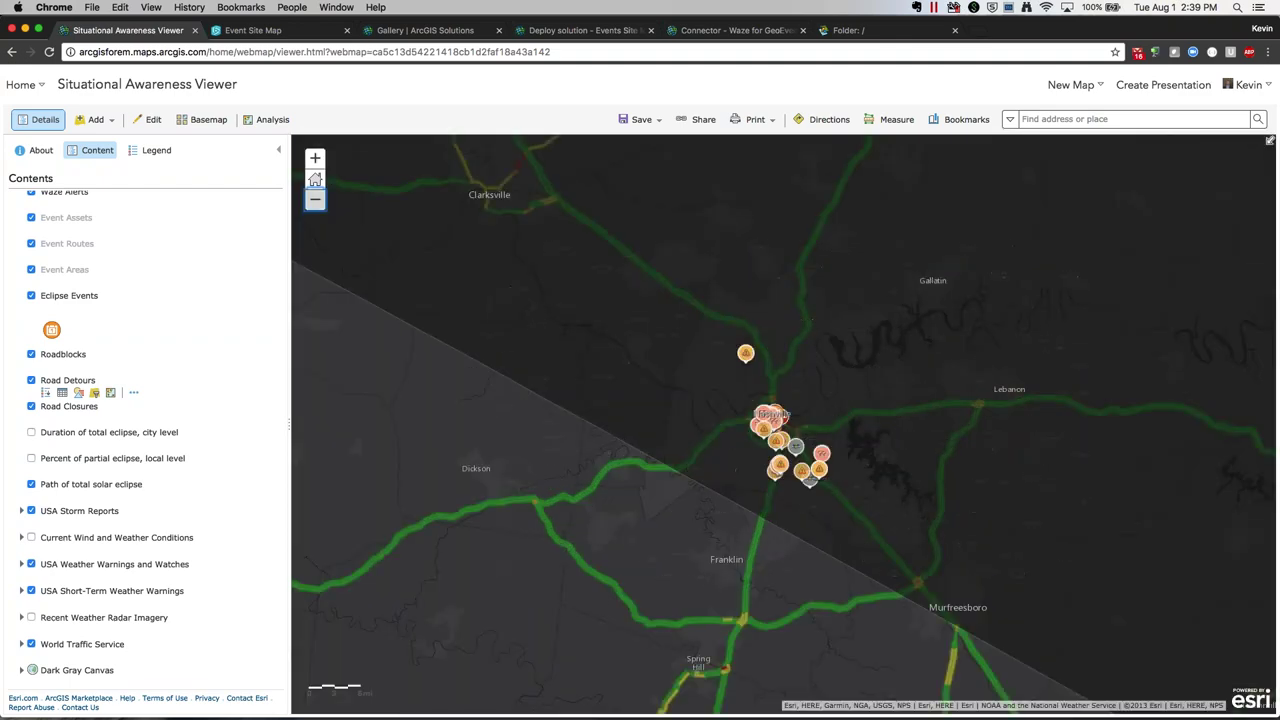
click(315, 199)
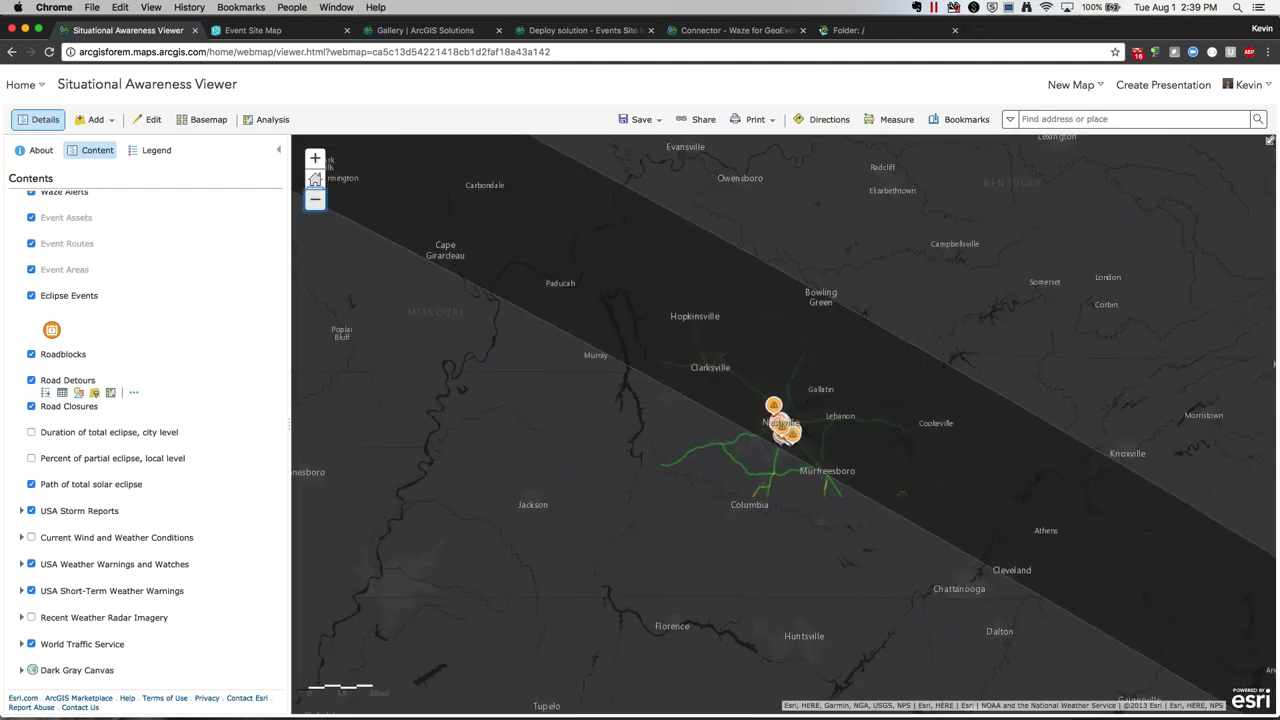
click(97, 485)
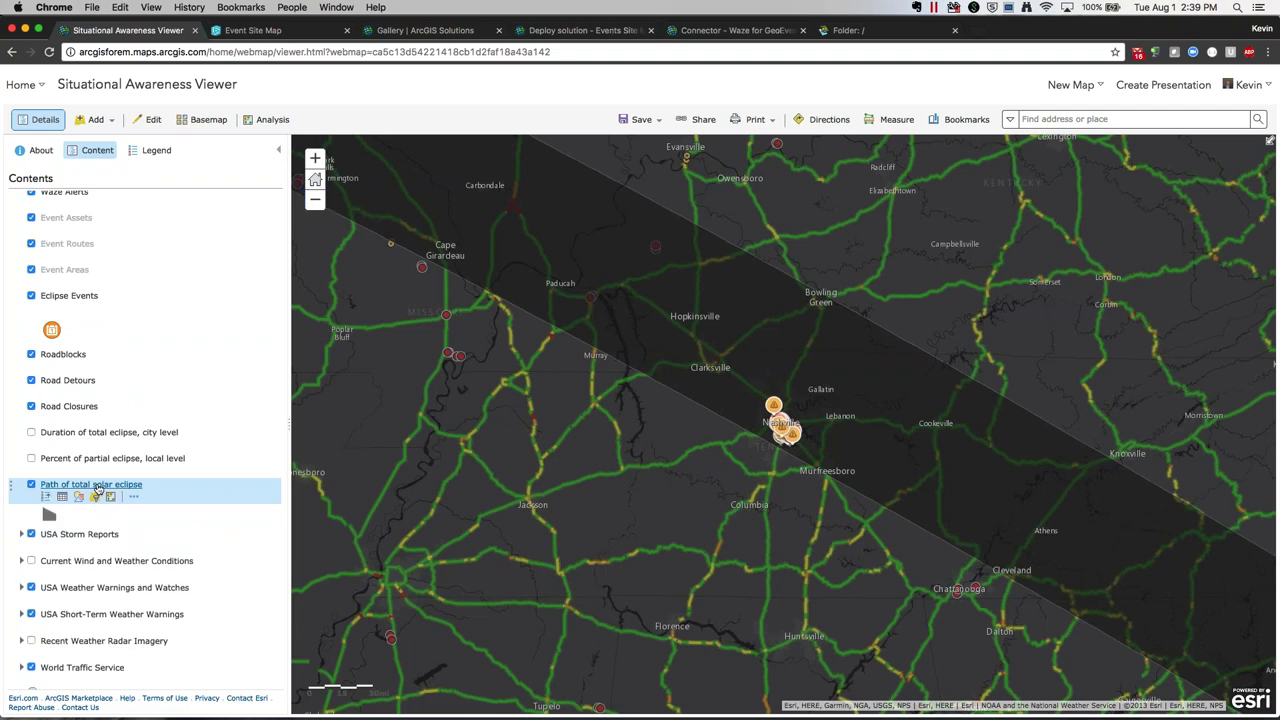
click(97, 486)
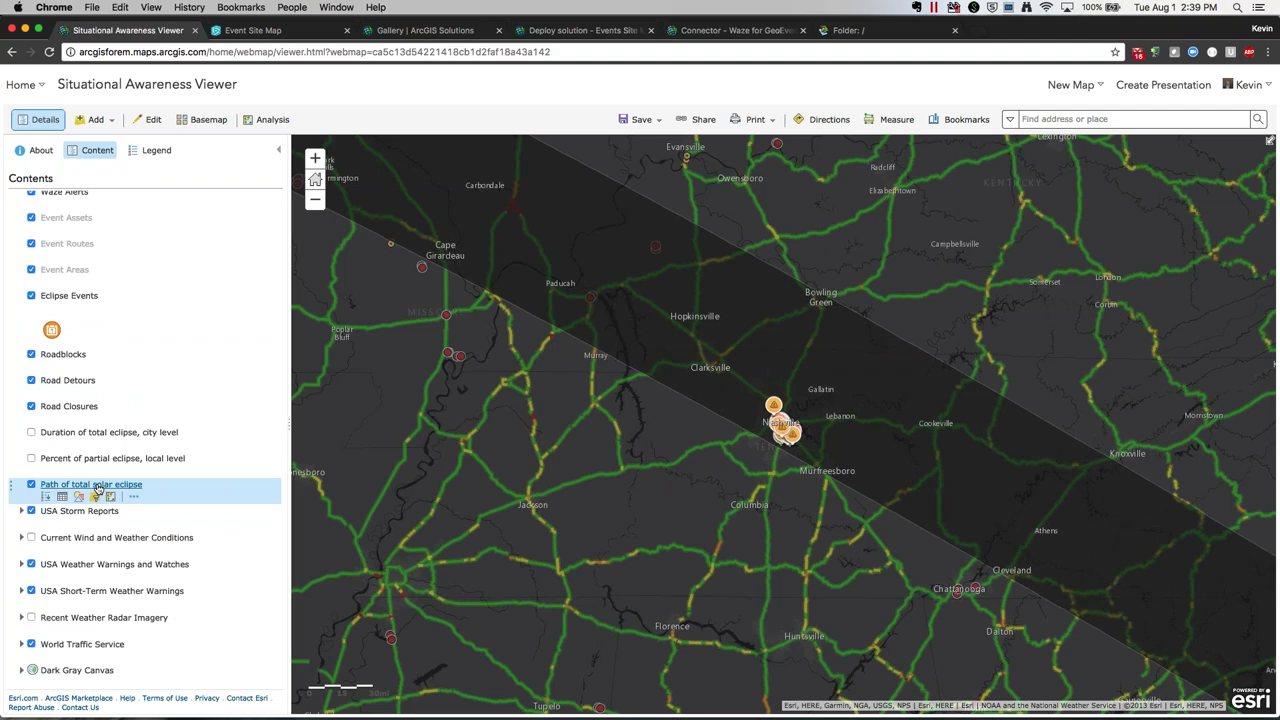
Step: Temporarily display the Percent of partial eclipse, local level layer to examine its lines south of Nashville, and return to the default map extent
click(31, 484)
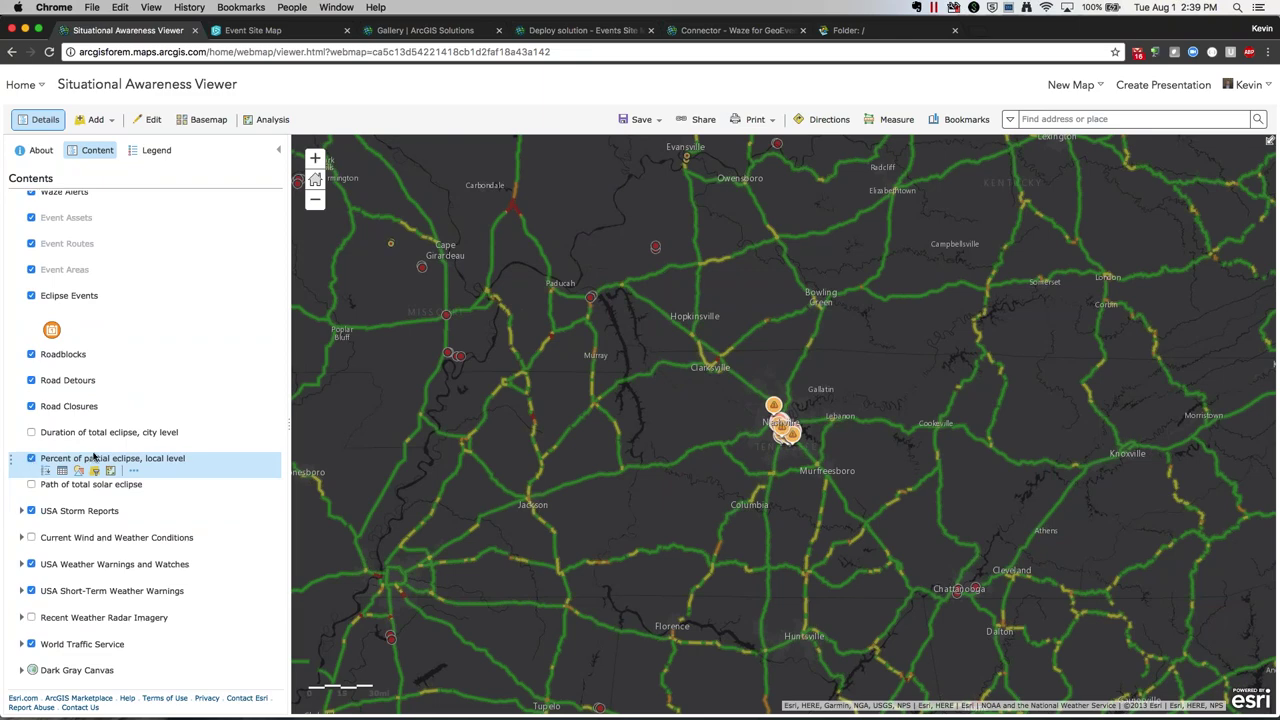
click(31, 484)
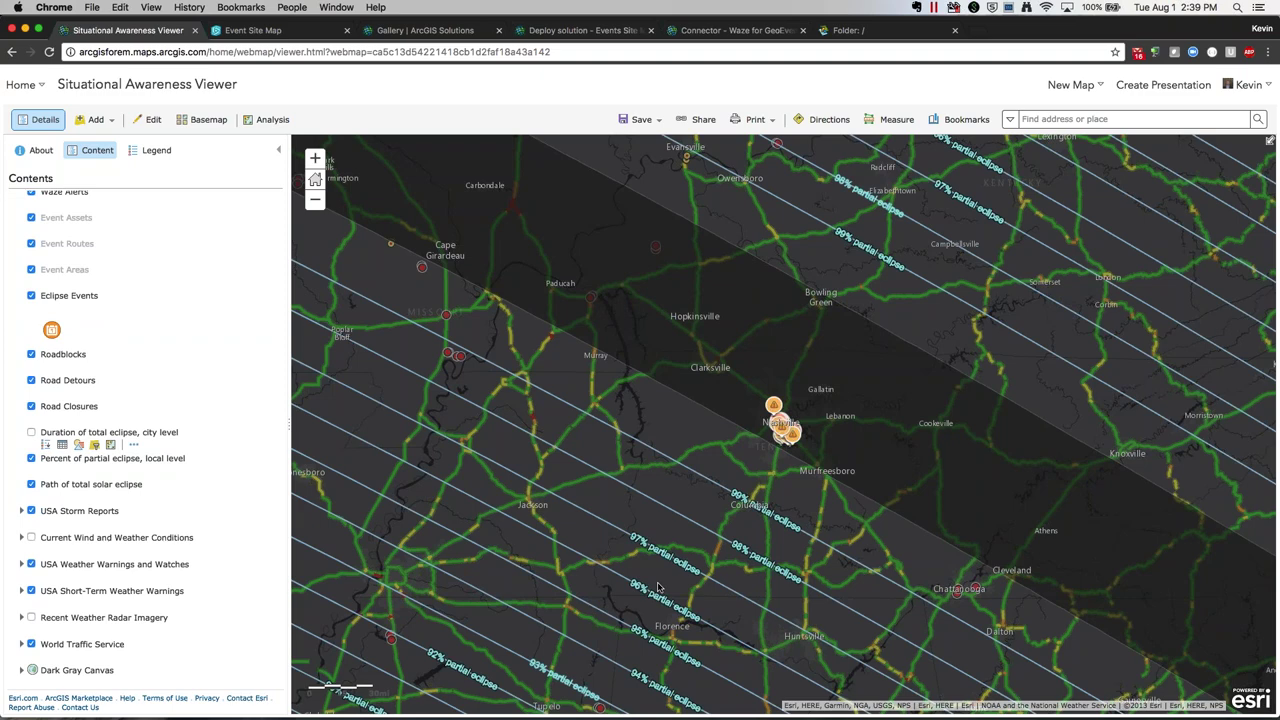
drag(658, 588, 626, 449)
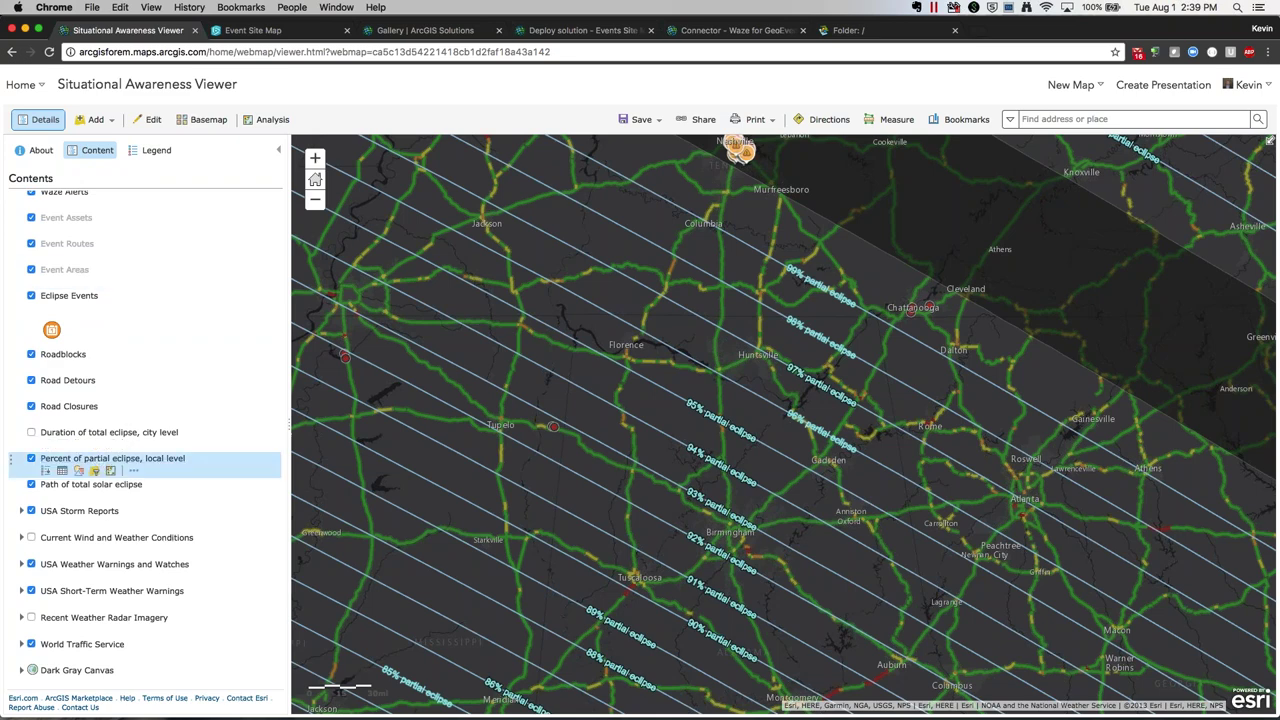
click(31, 458)
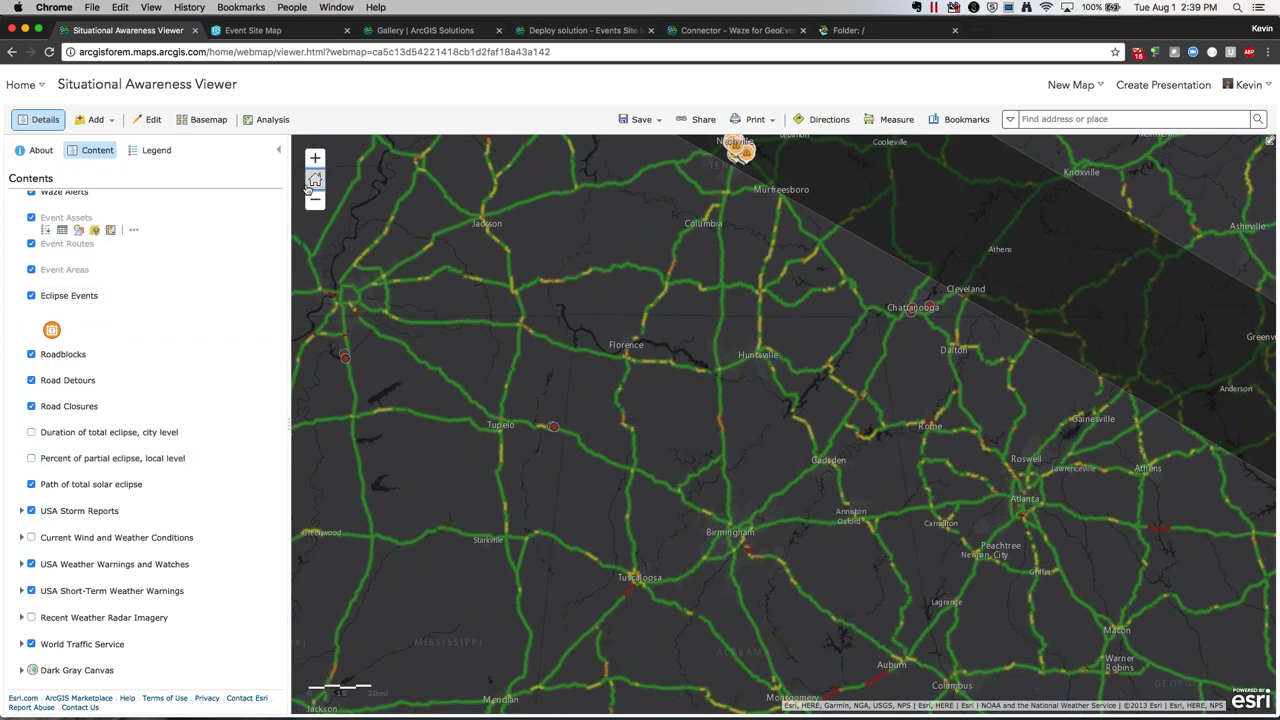
click(315, 180)
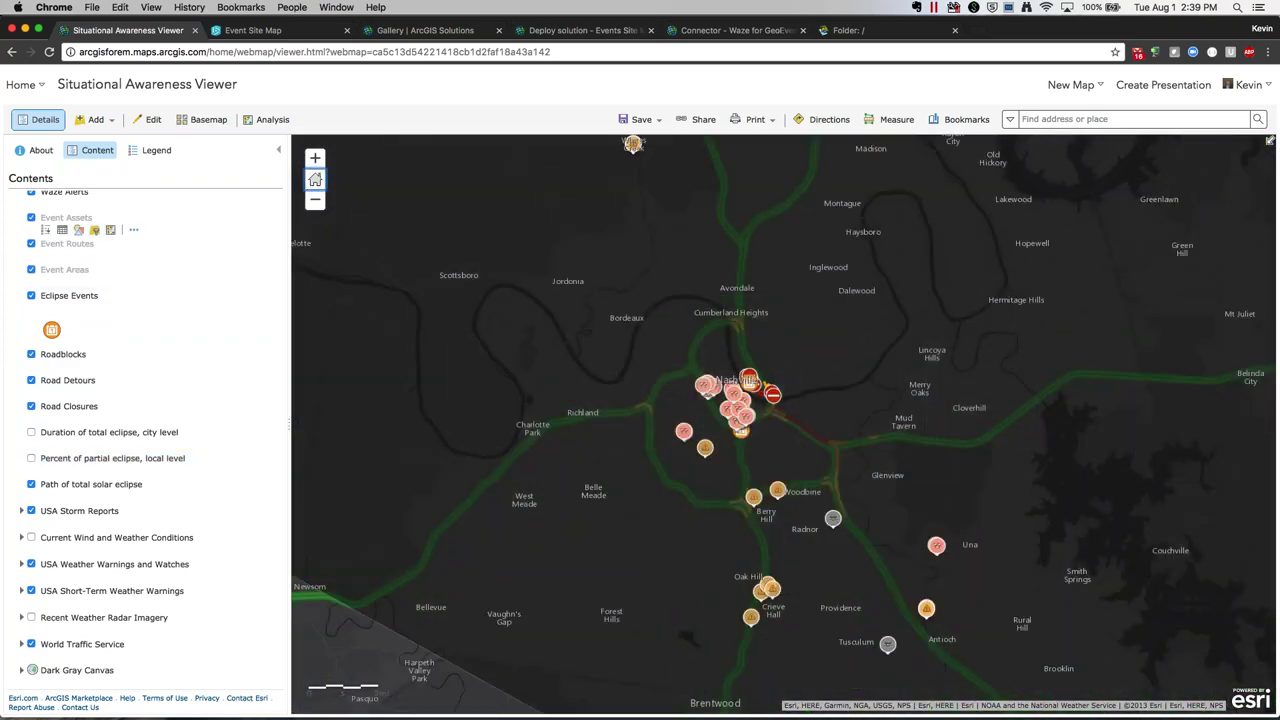
Step: Turn off the Path of total solar eclipse layer and temporarily display the Duration of total eclipse, city level layer over central Nashville
click(315, 158)
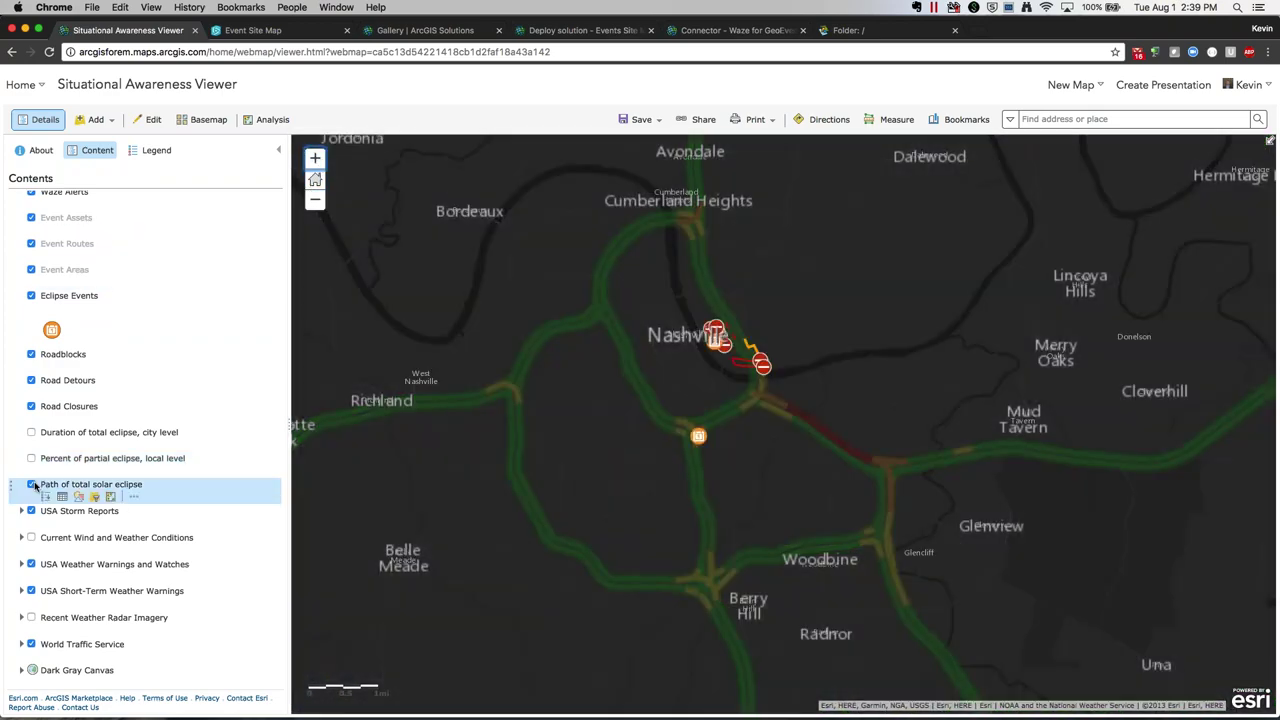
click(31, 484)
click(31, 432)
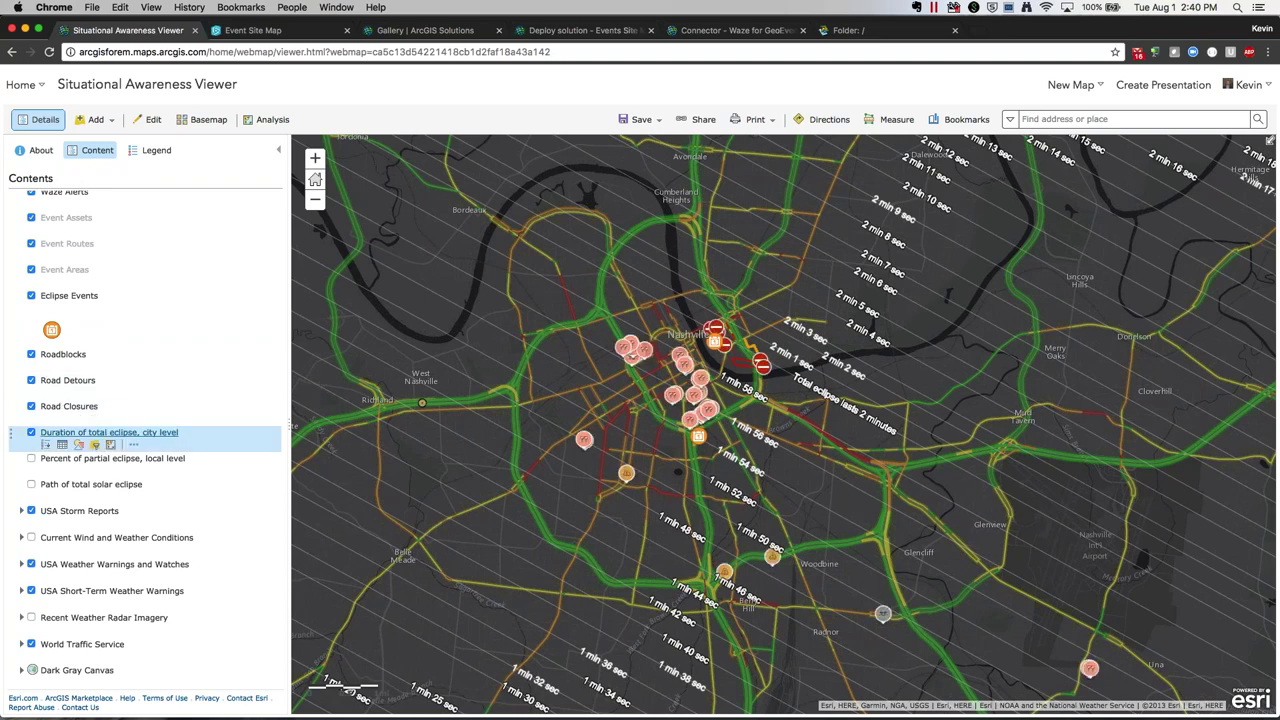
click(31, 432)
click(315, 180)
Step: Go to the Eclipse content folder and launch the Situational Awareness Viewer web mapping application
click(22, 84)
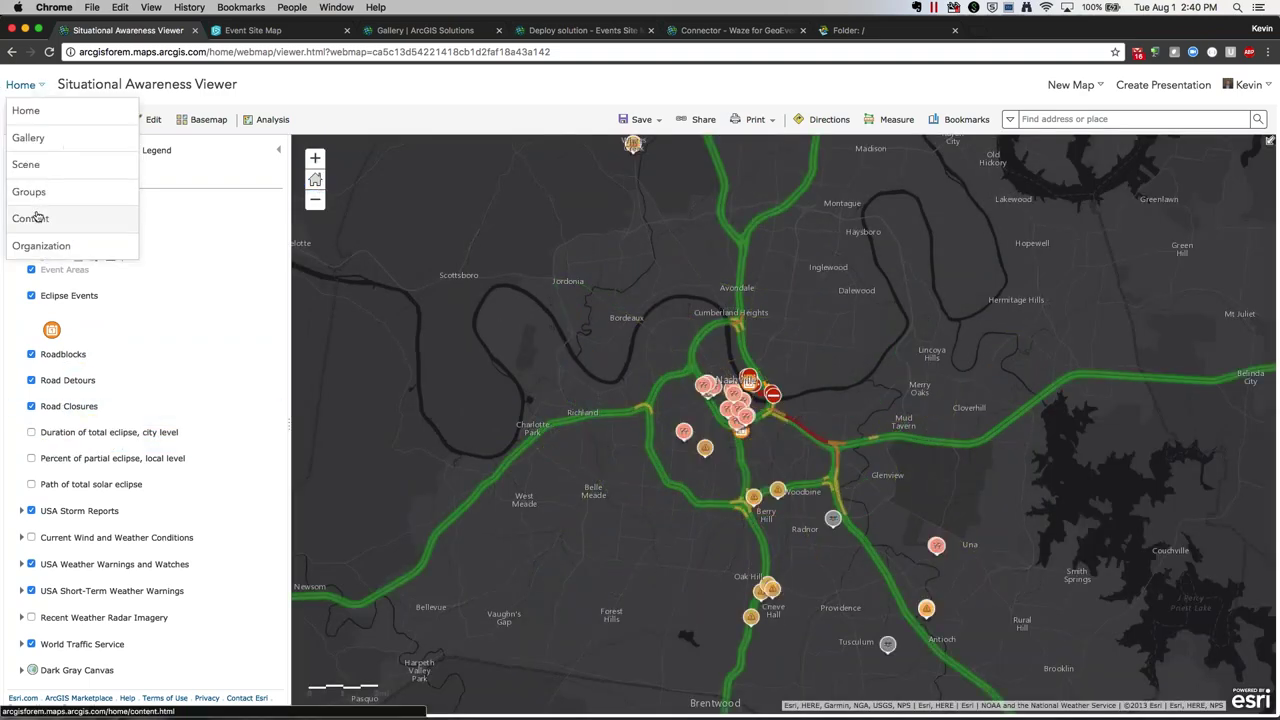
click(30, 218)
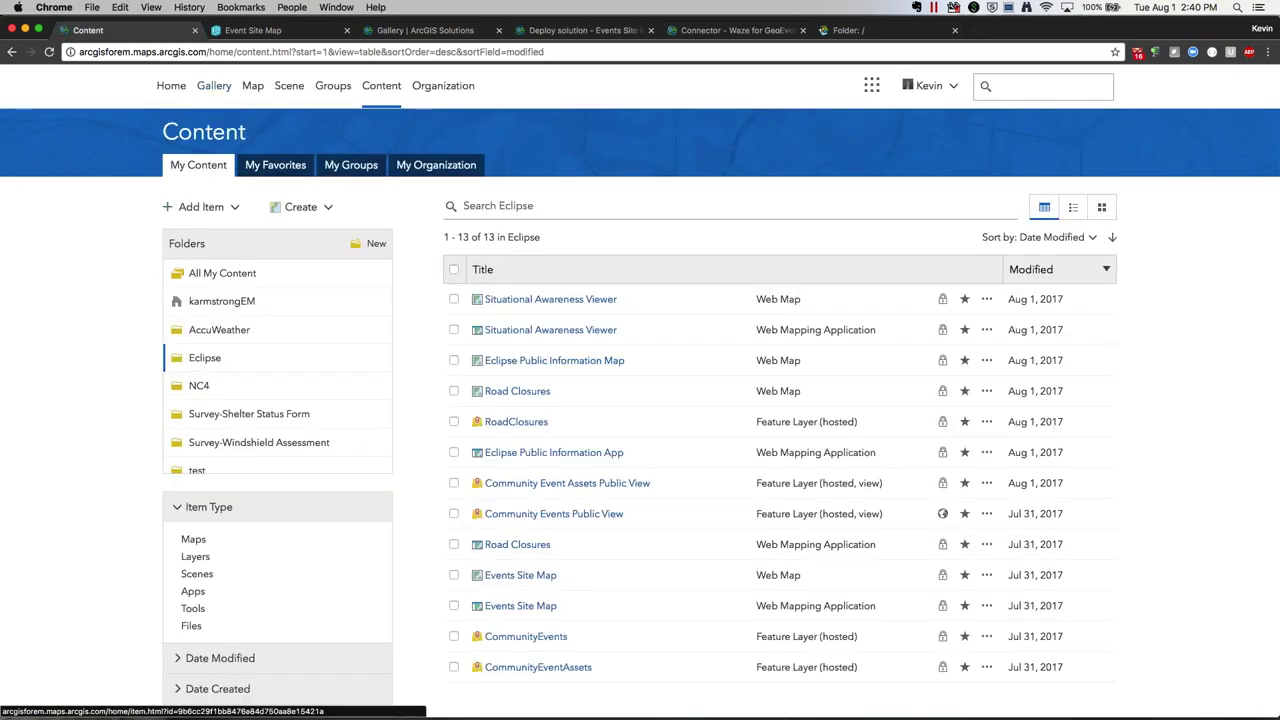
click(986, 329)
click(900, 382)
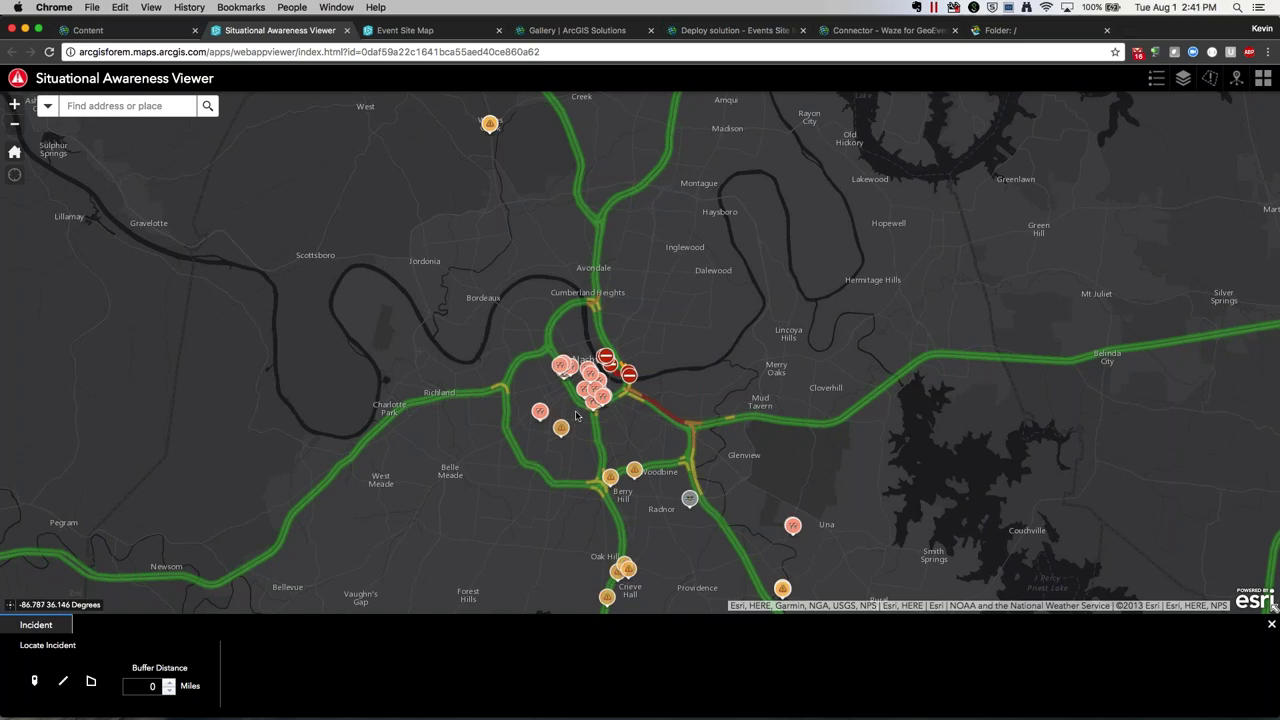
Step: Set the multi-vehicle accident on Thompson Ln at Briley Pky as the incident location with a 2-mile buffer distance
scroll(577, 415, up, 1)
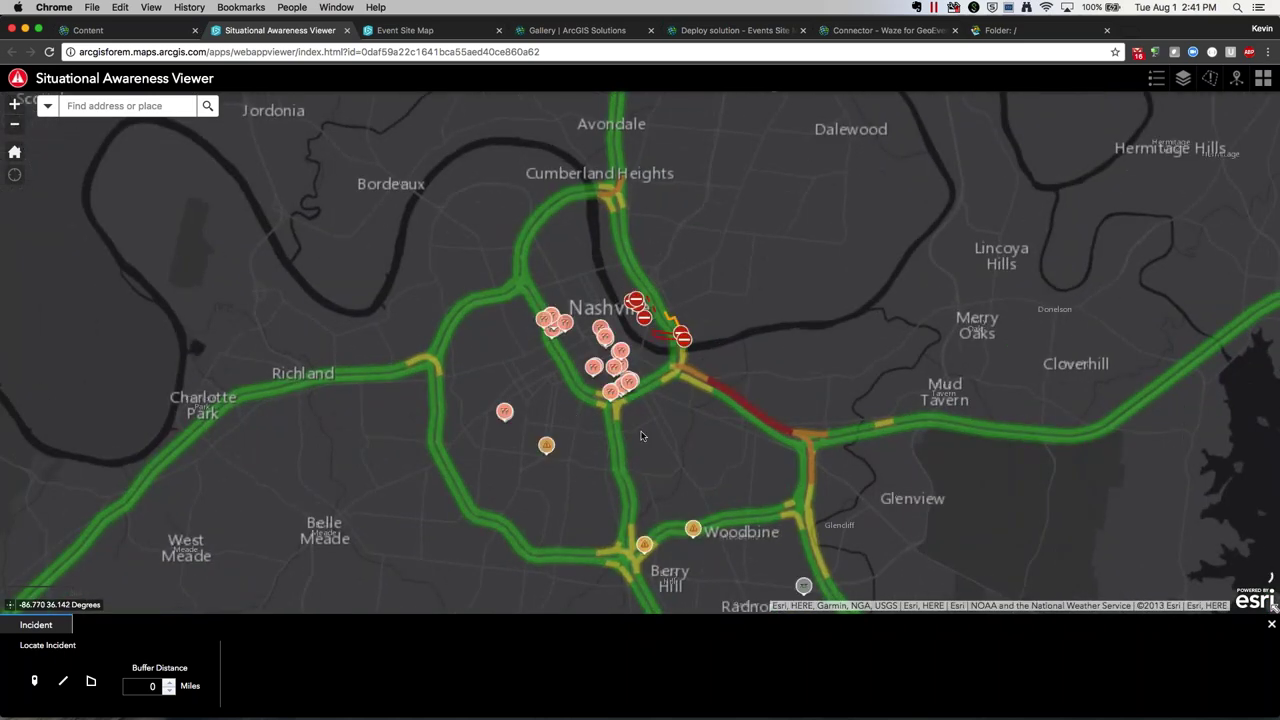
drag(709, 496, 664, 417)
click(758, 507)
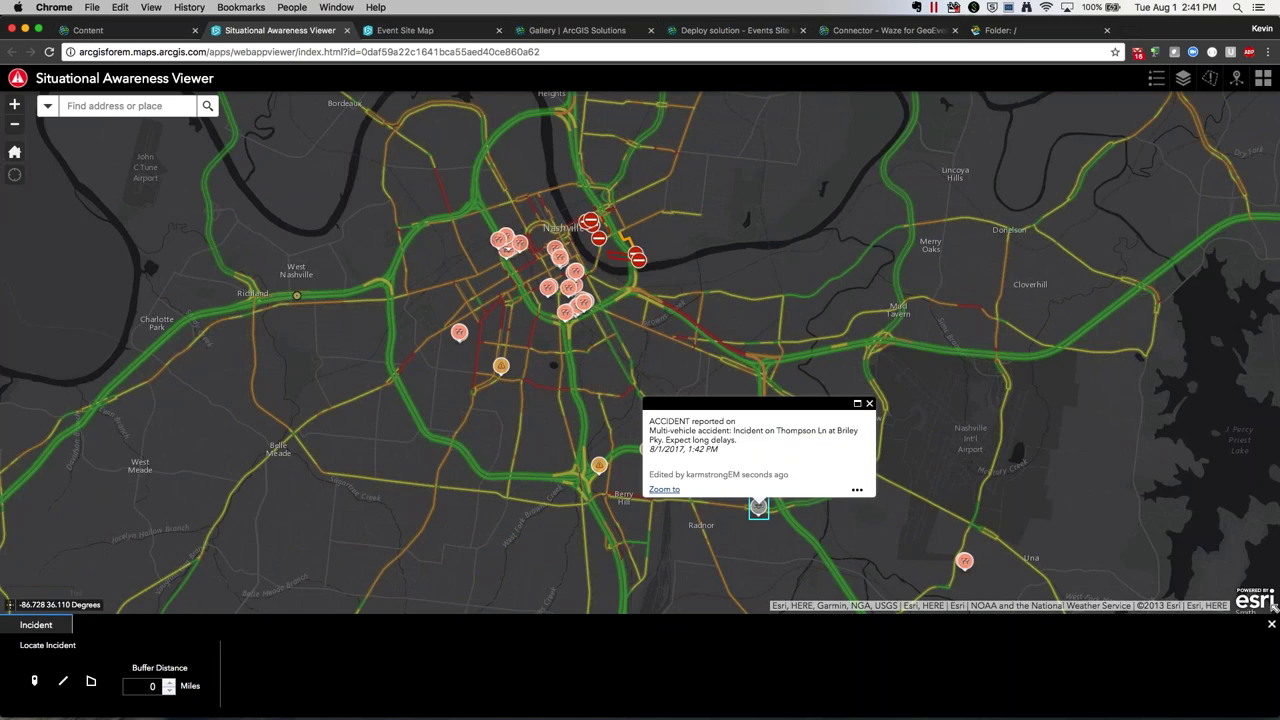
click(857, 489)
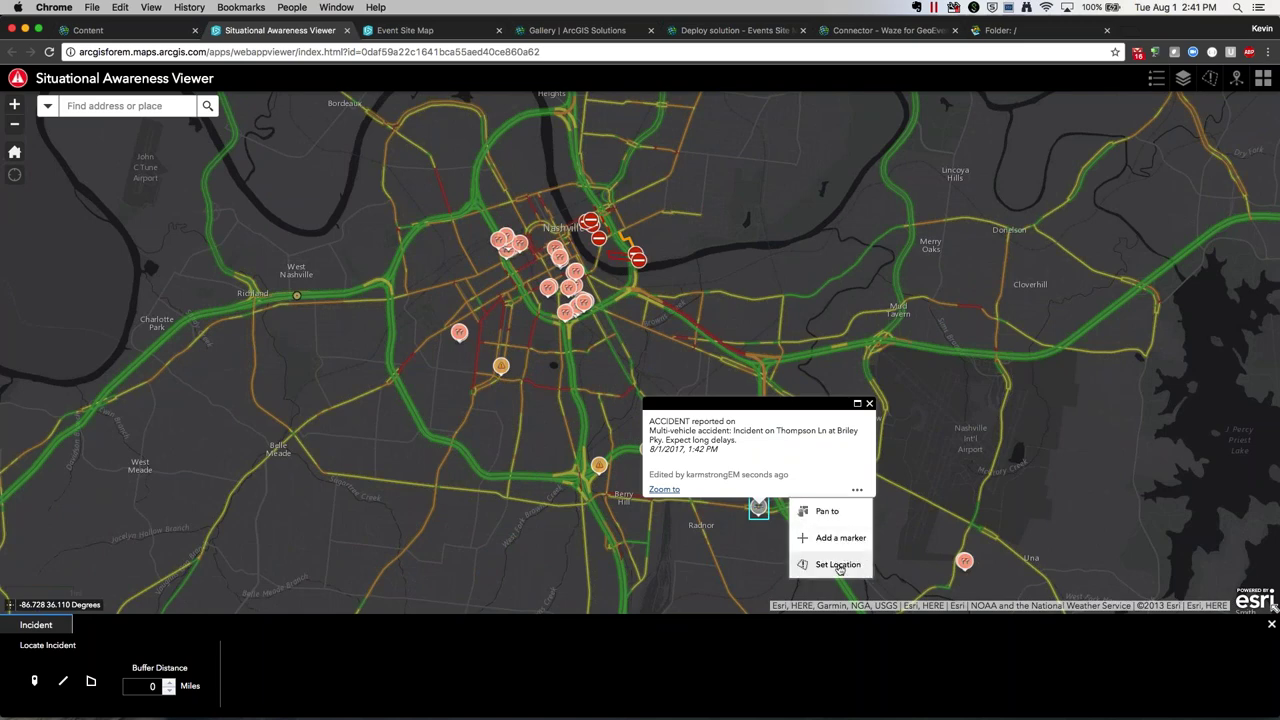
click(838, 565)
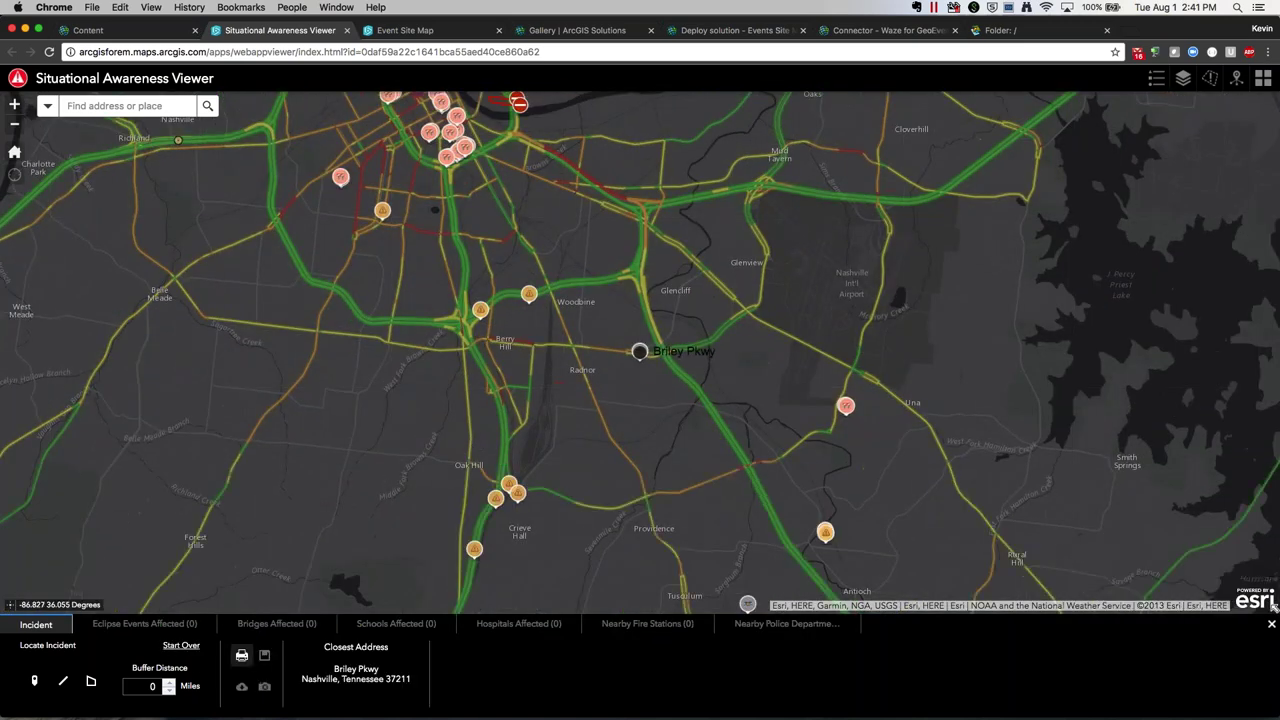
click(152, 686)
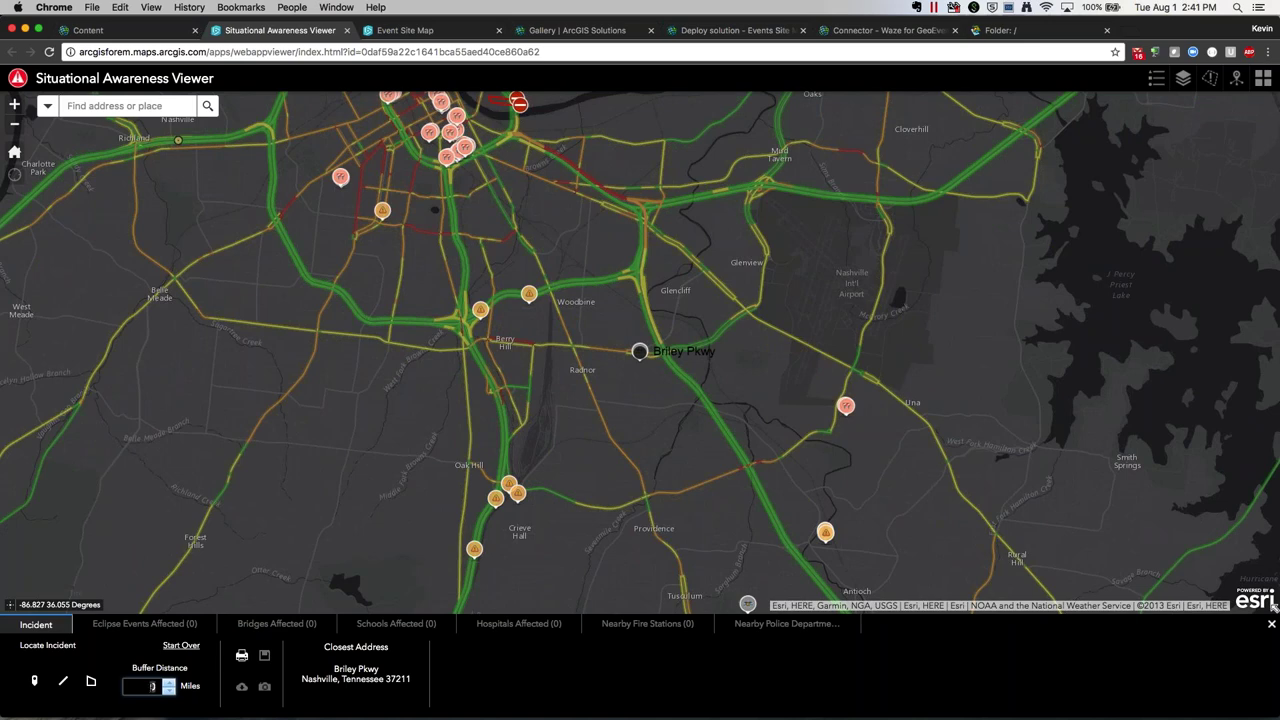
text(2)
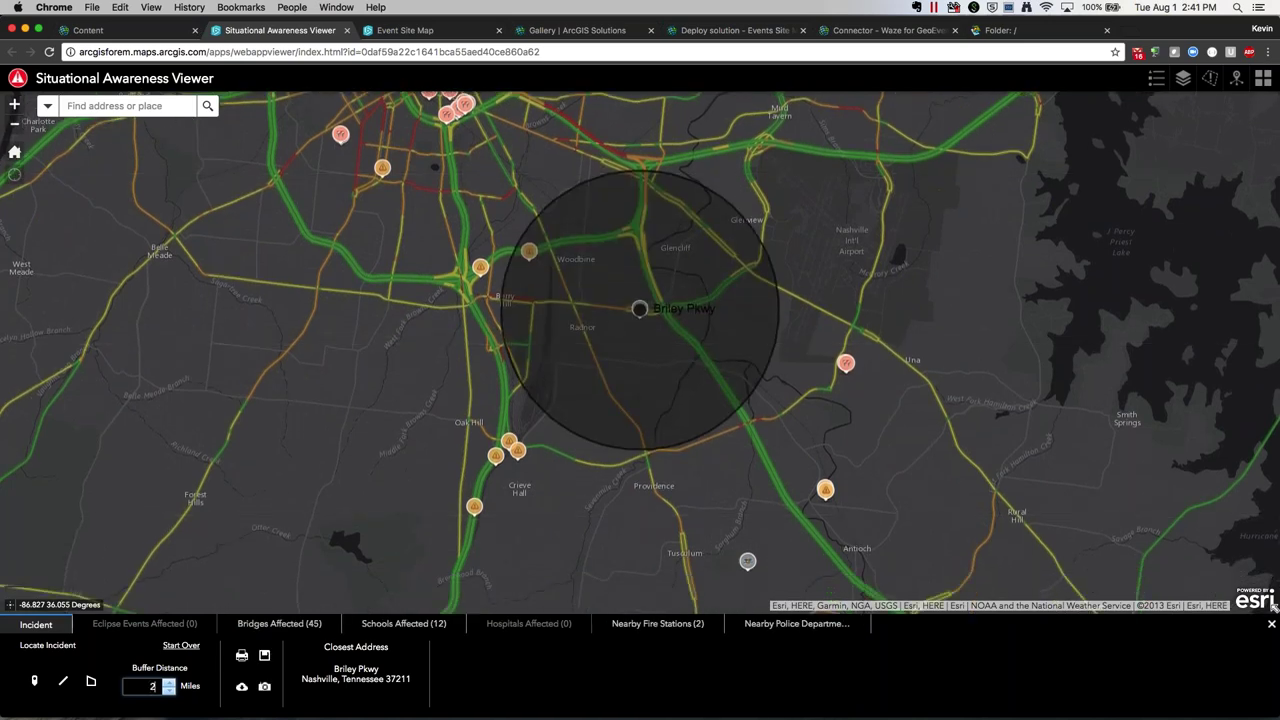
Step: Review the affected schools, nearby fire stations and nearby police departments for the buffered accident location
click(426, 626)
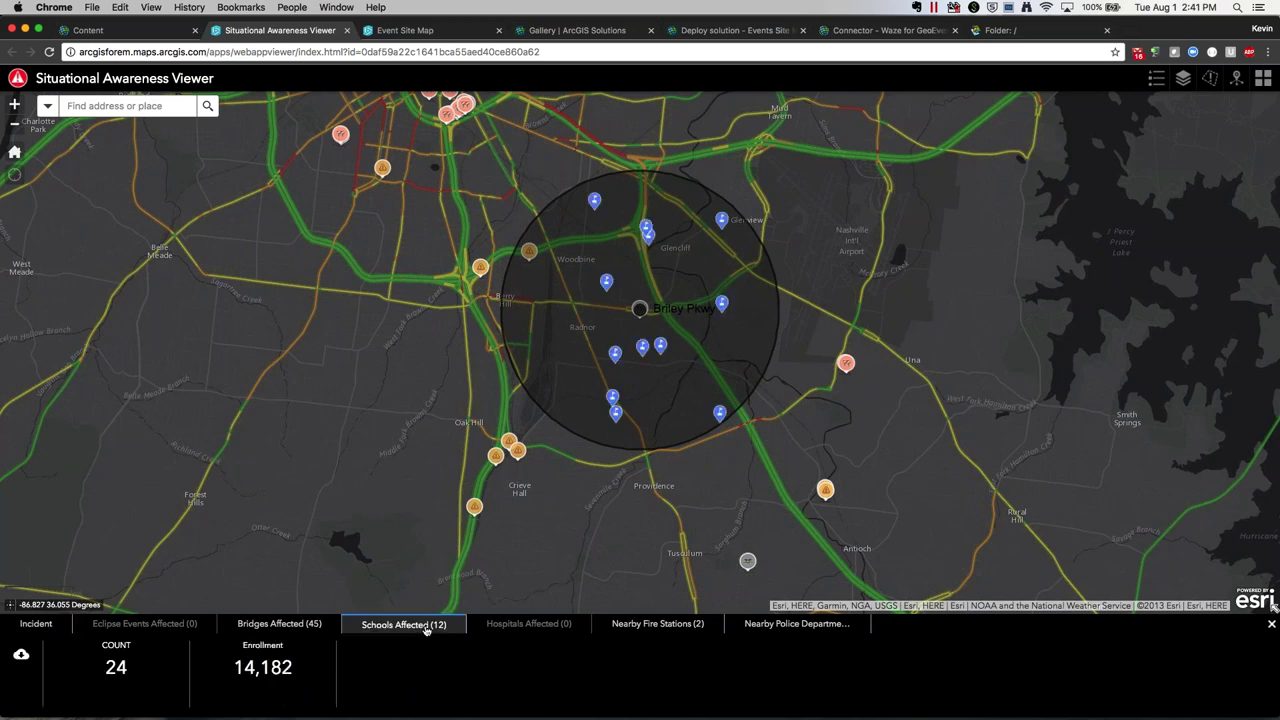
click(658, 624)
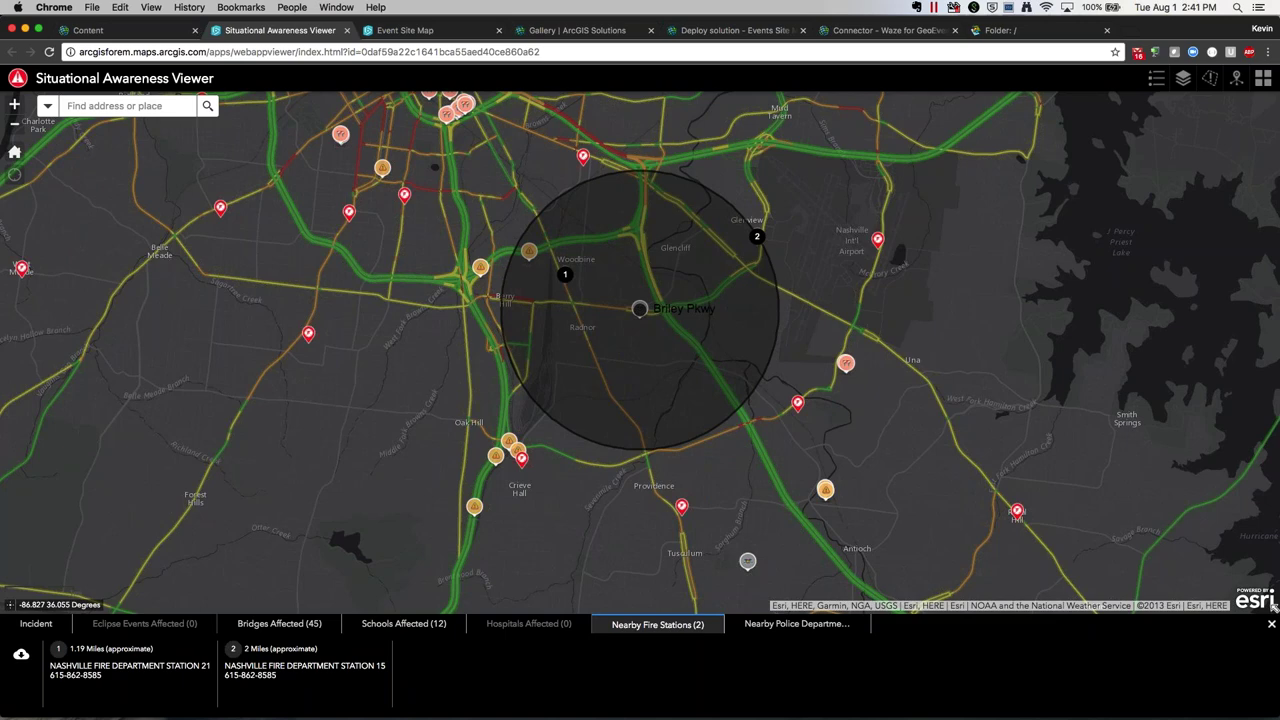
click(769, 629)
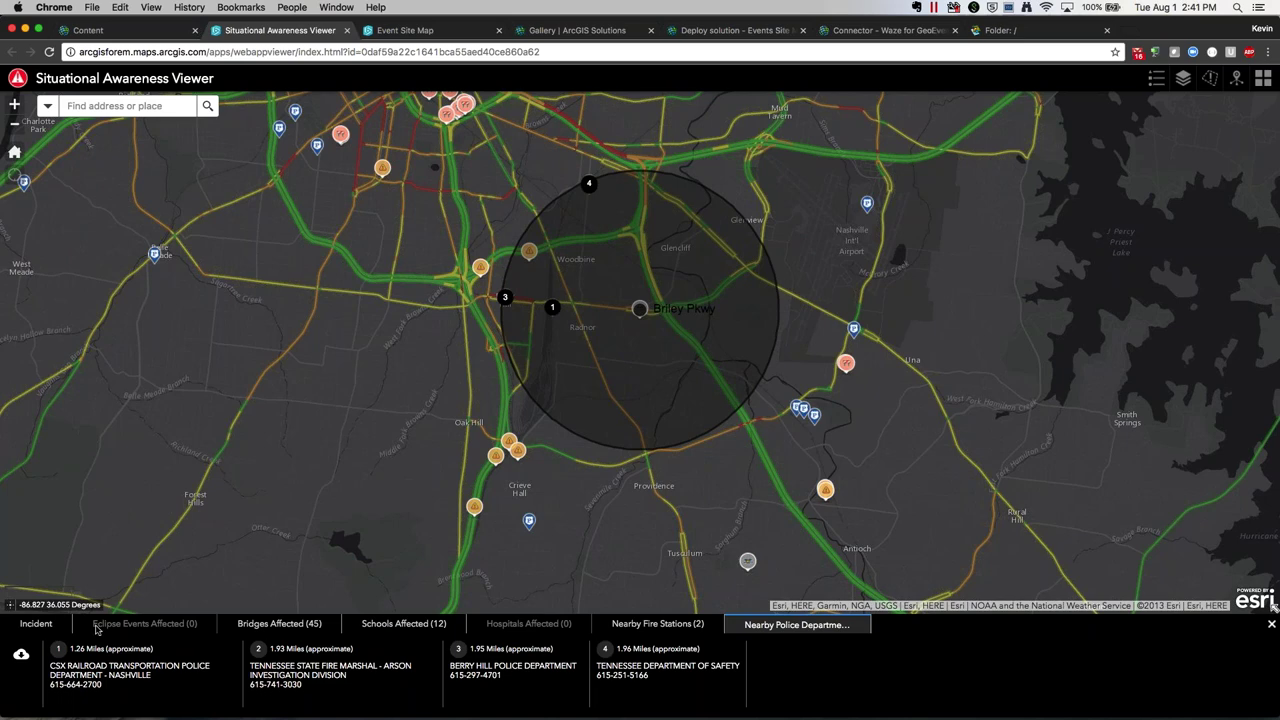
click(36, 624)
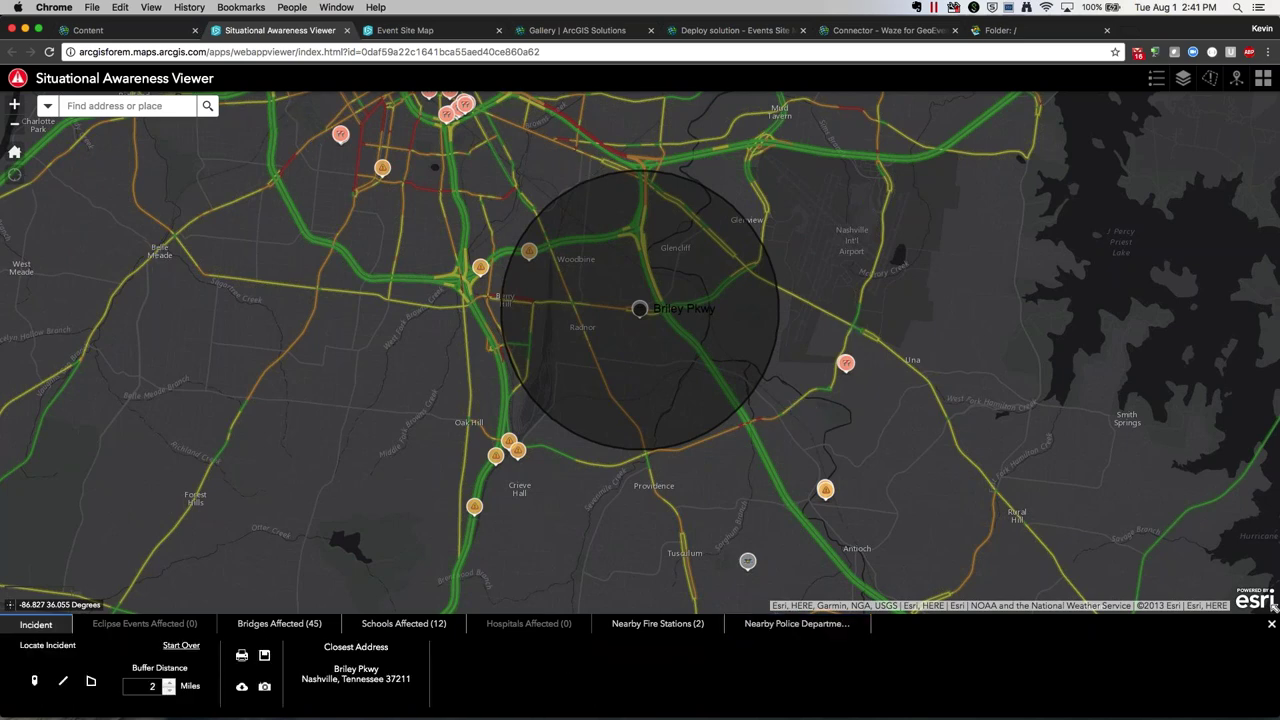
Step: Clear the accident incident and draw a polygon incident area around the highway interchange just south of downtown Nashville
click(181, 645)
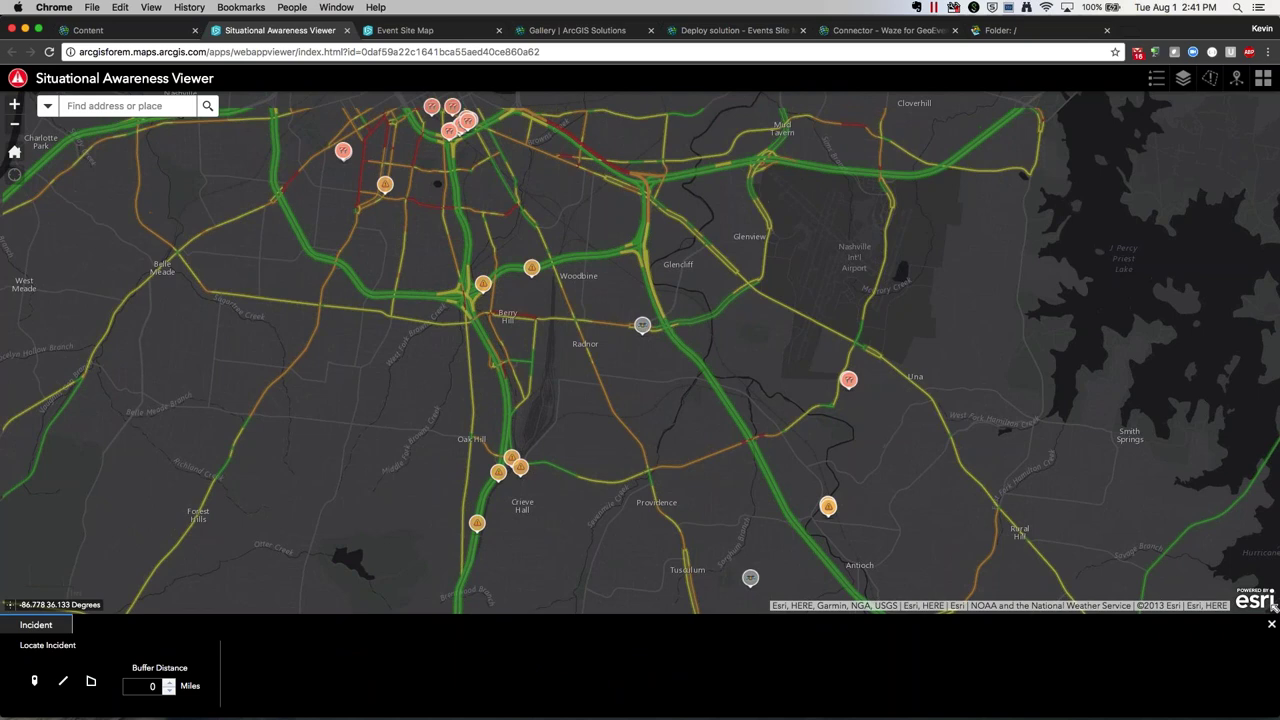
click(90, 681)
click(462, 338)
click(468, 280)
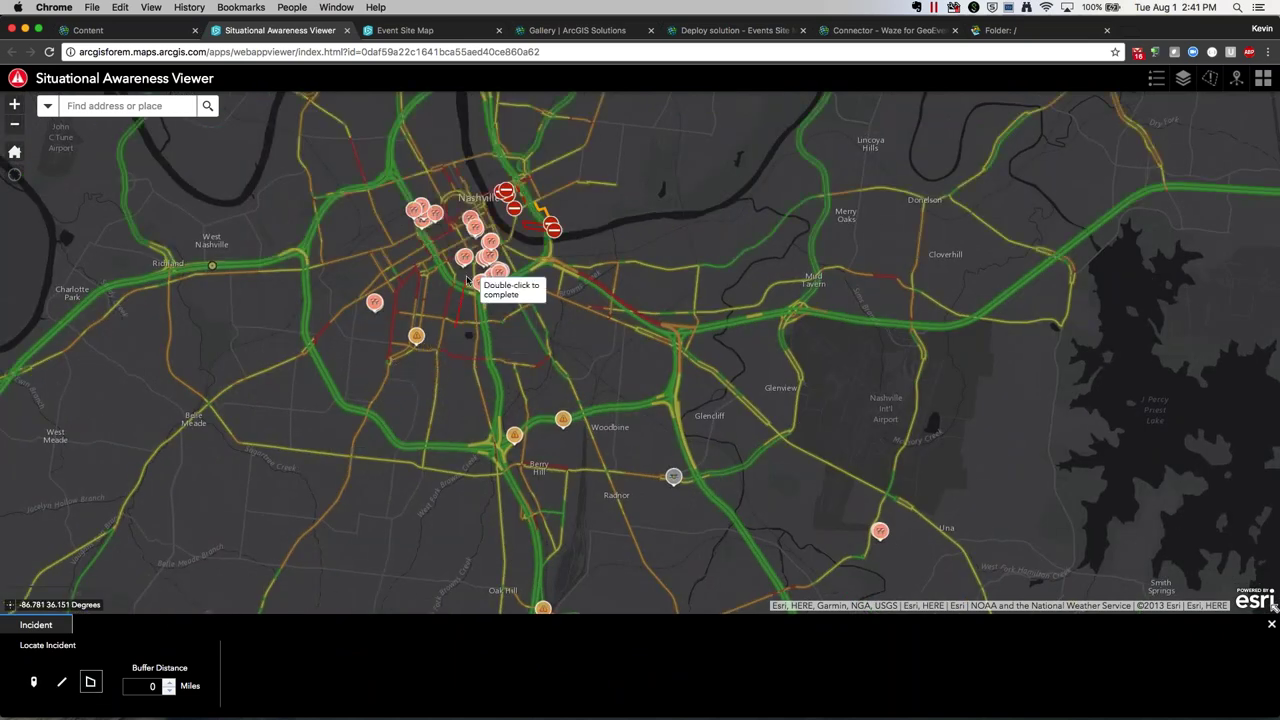
click(529, 267)
click(514, 322)
double_click(464, 352)
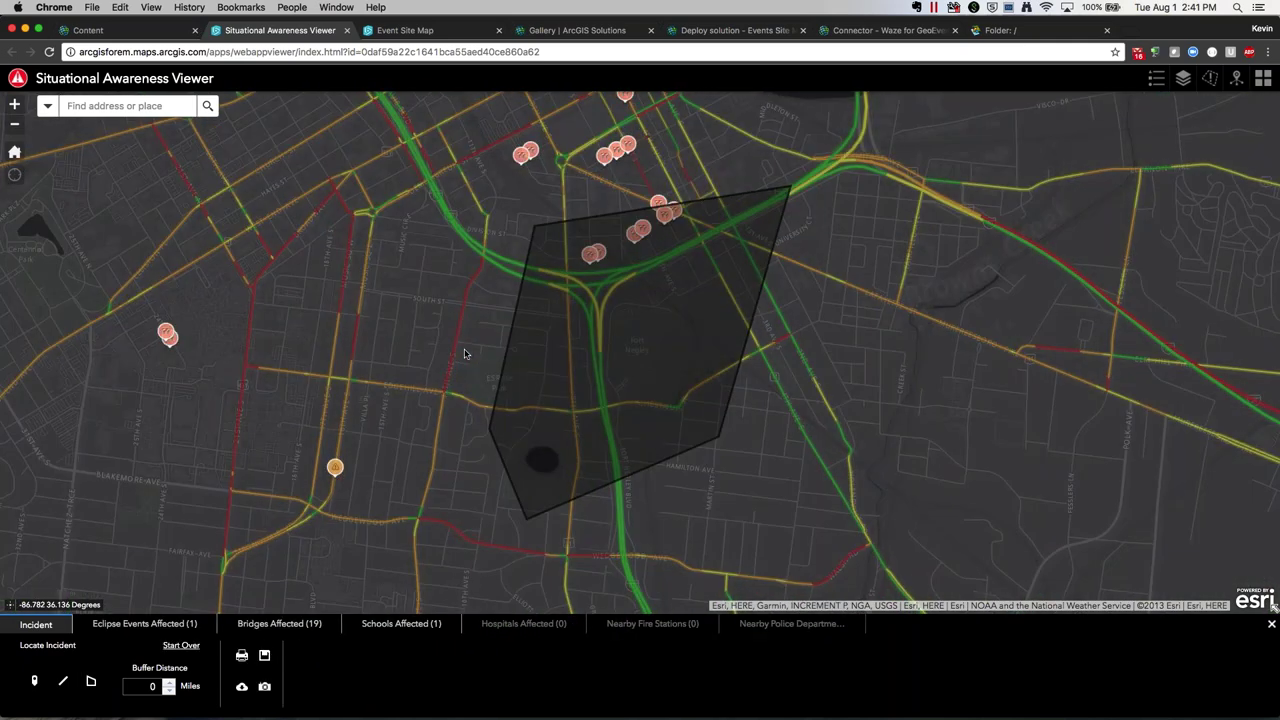
Step: Review the eclipse events and schools affected inside the incident polygon, and return to the incident settings
click(150, 624)
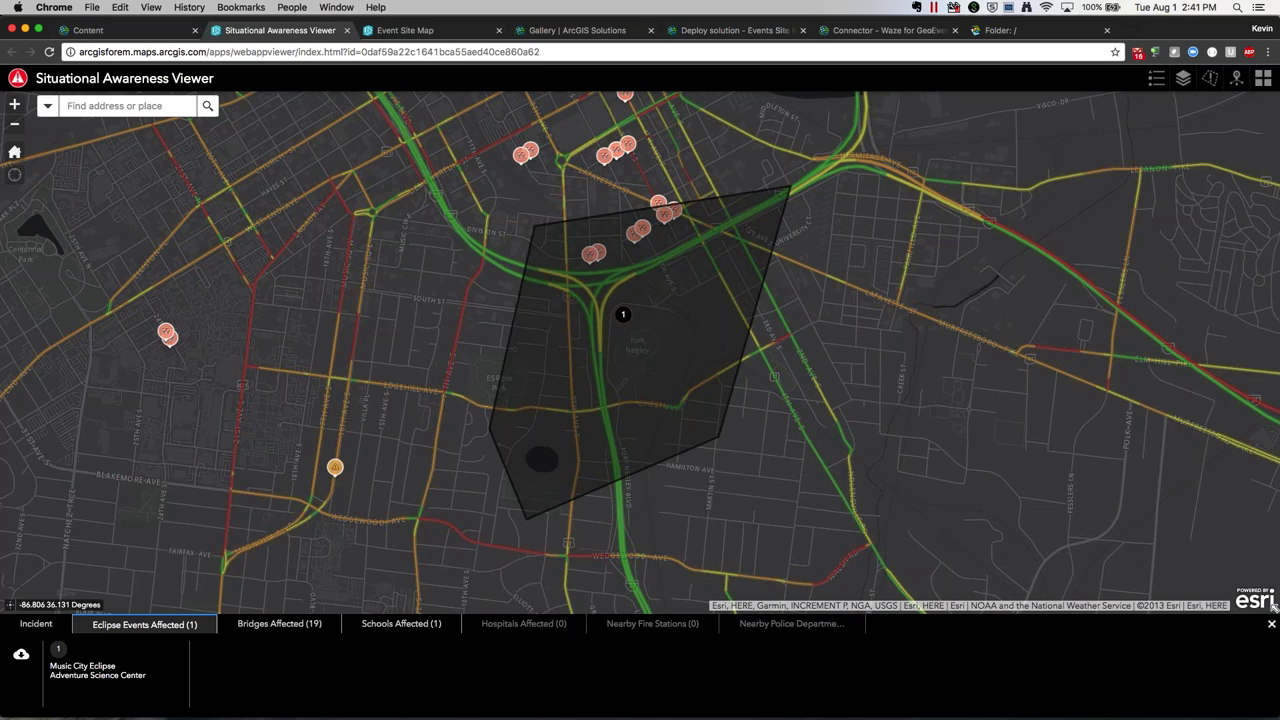
click(381, 626)
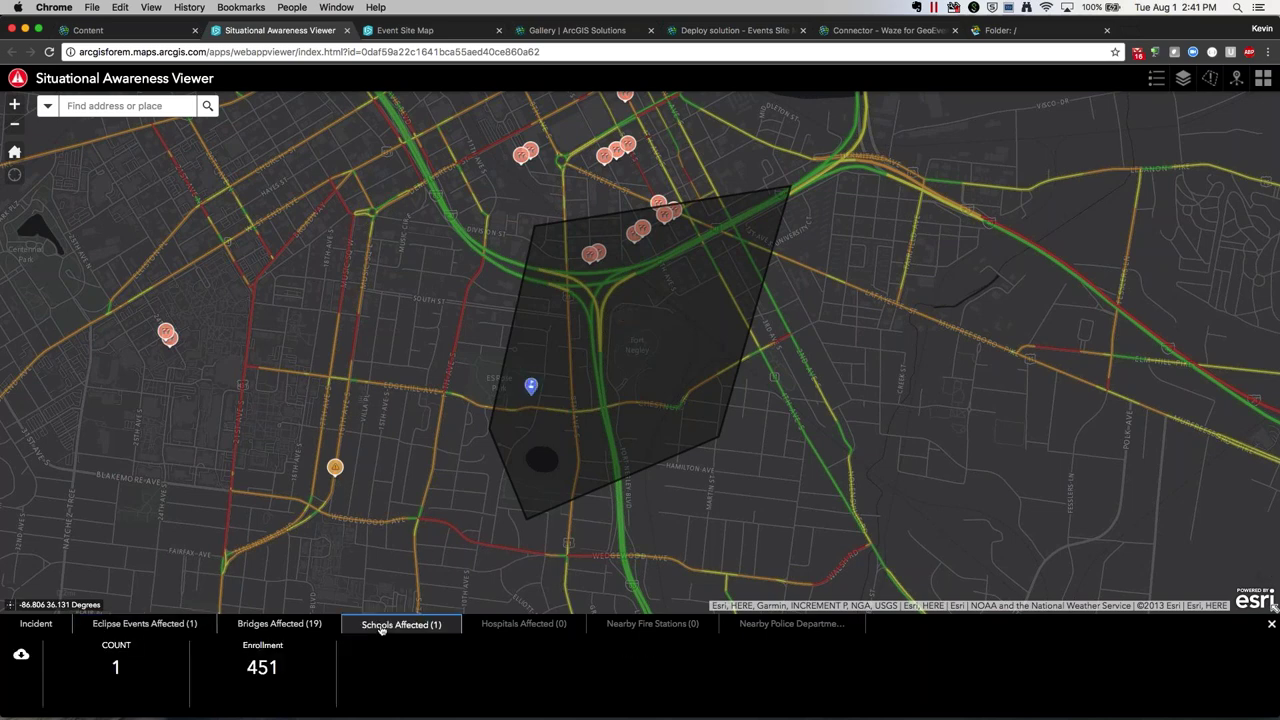
click(36, 624)
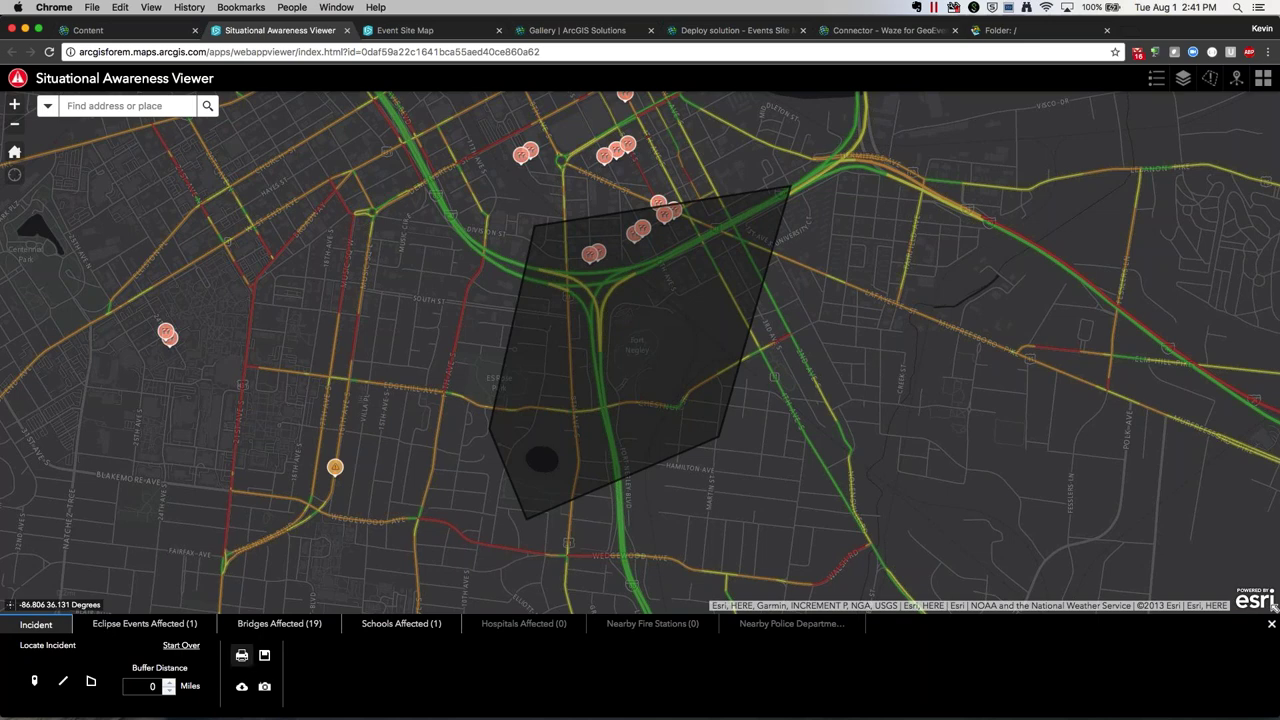
Step: Create a snapshot of the incident named "Snapshot", shared with the ESF #7 – Logistics Management and Resource Support group
click(266, 687)
click(704, 367)
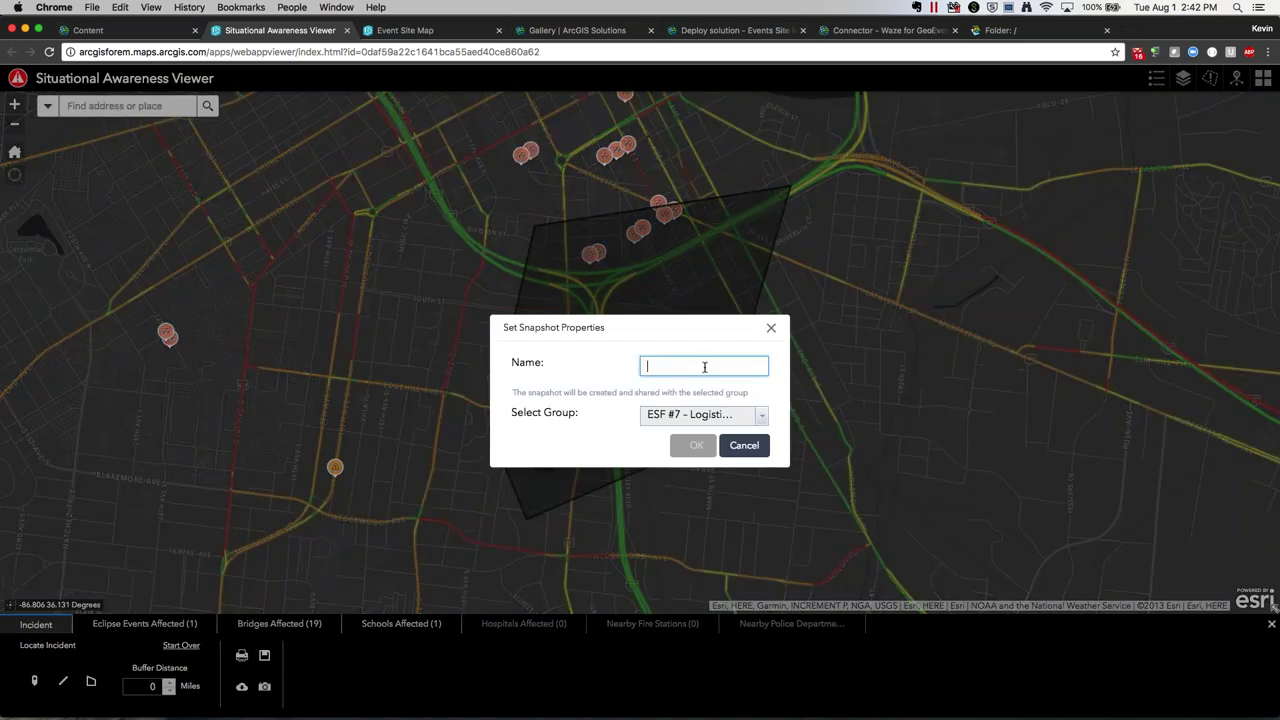
text(Snap)
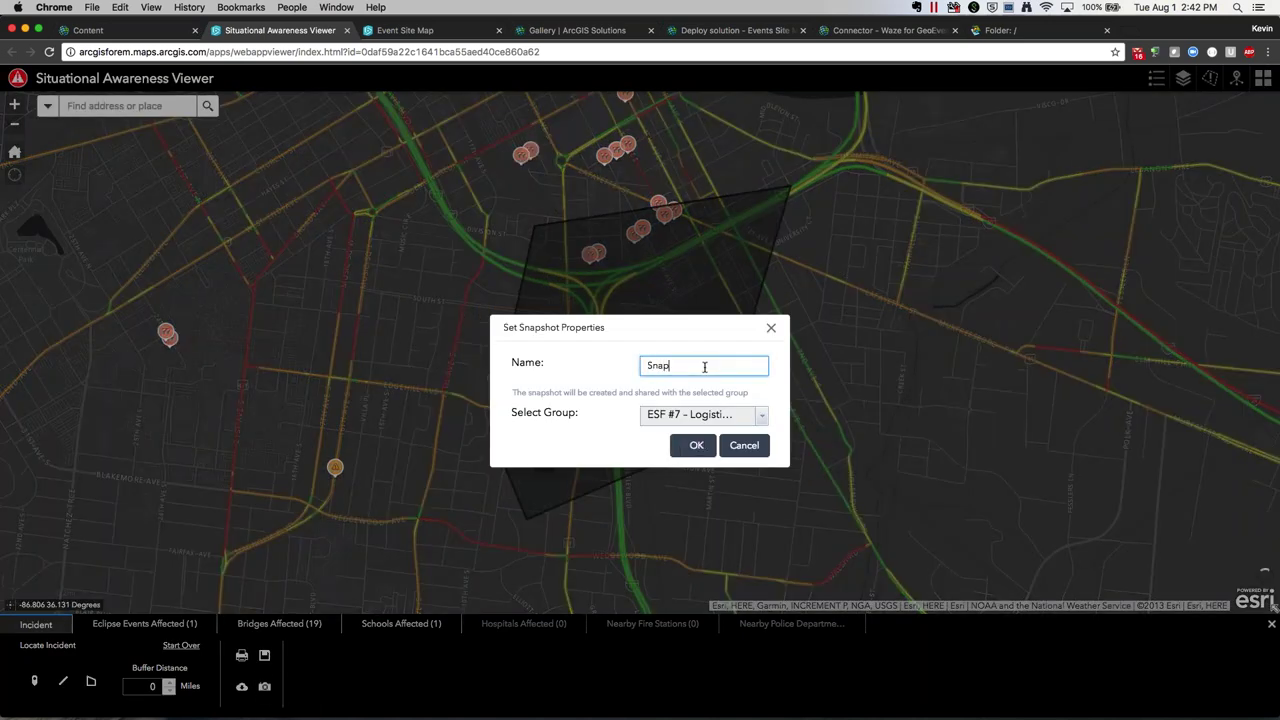
text(shot)
click(702, 414)
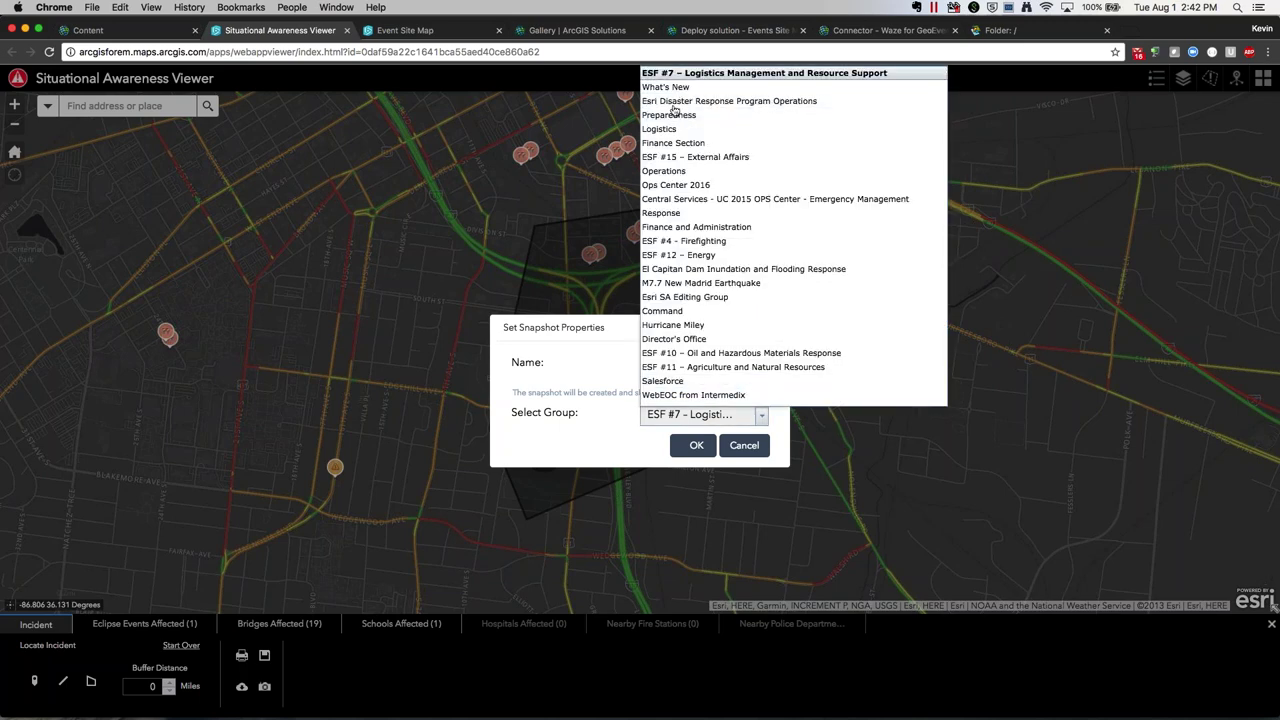
click(632, 391)
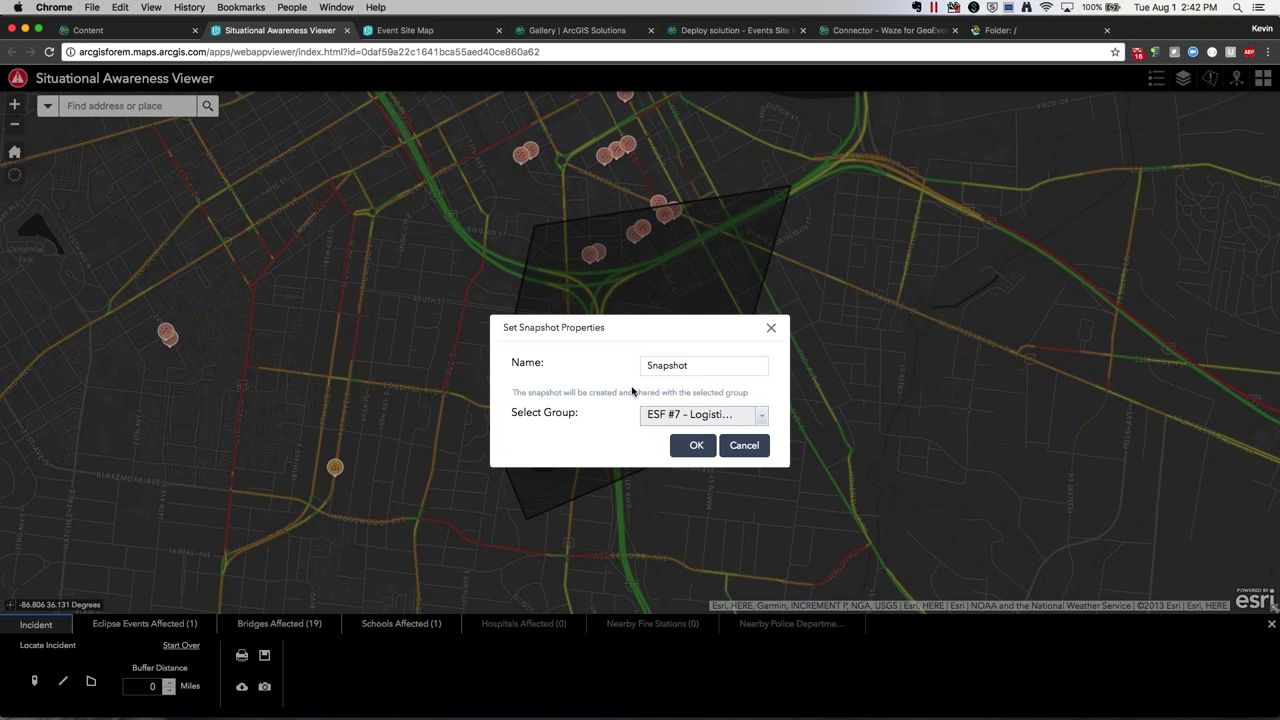
click(701, 367)
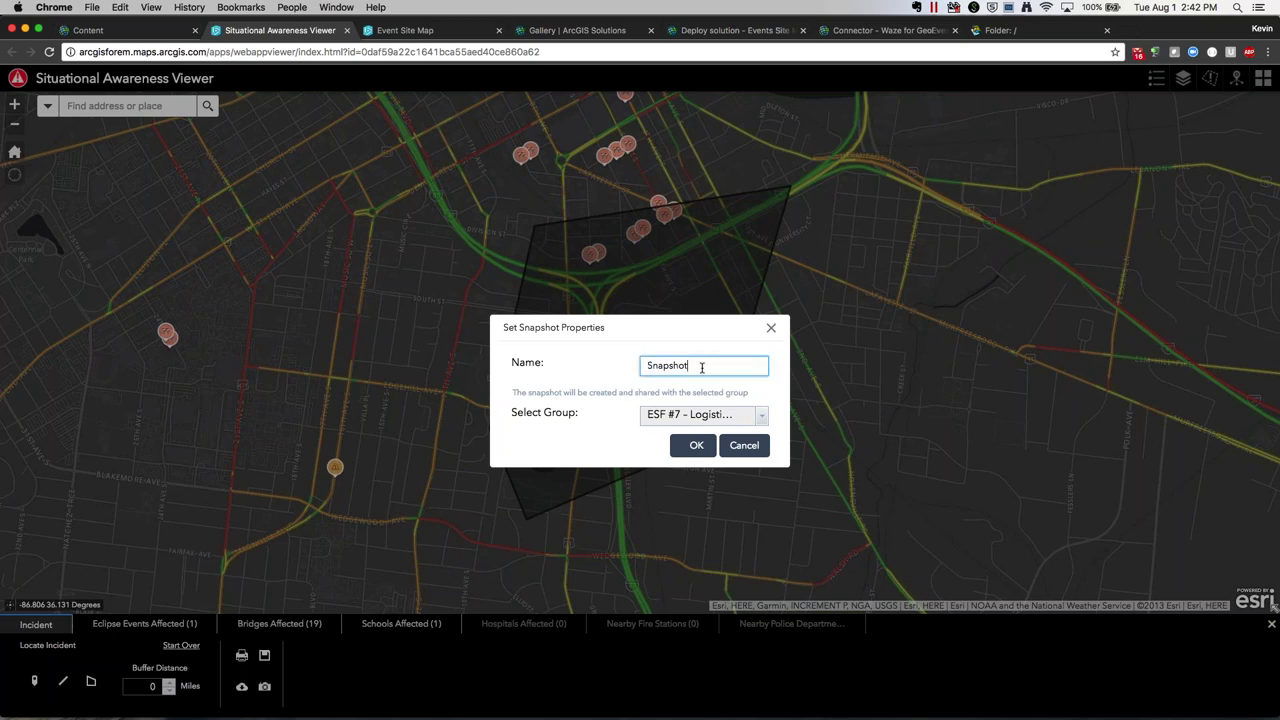
click(696, 445)
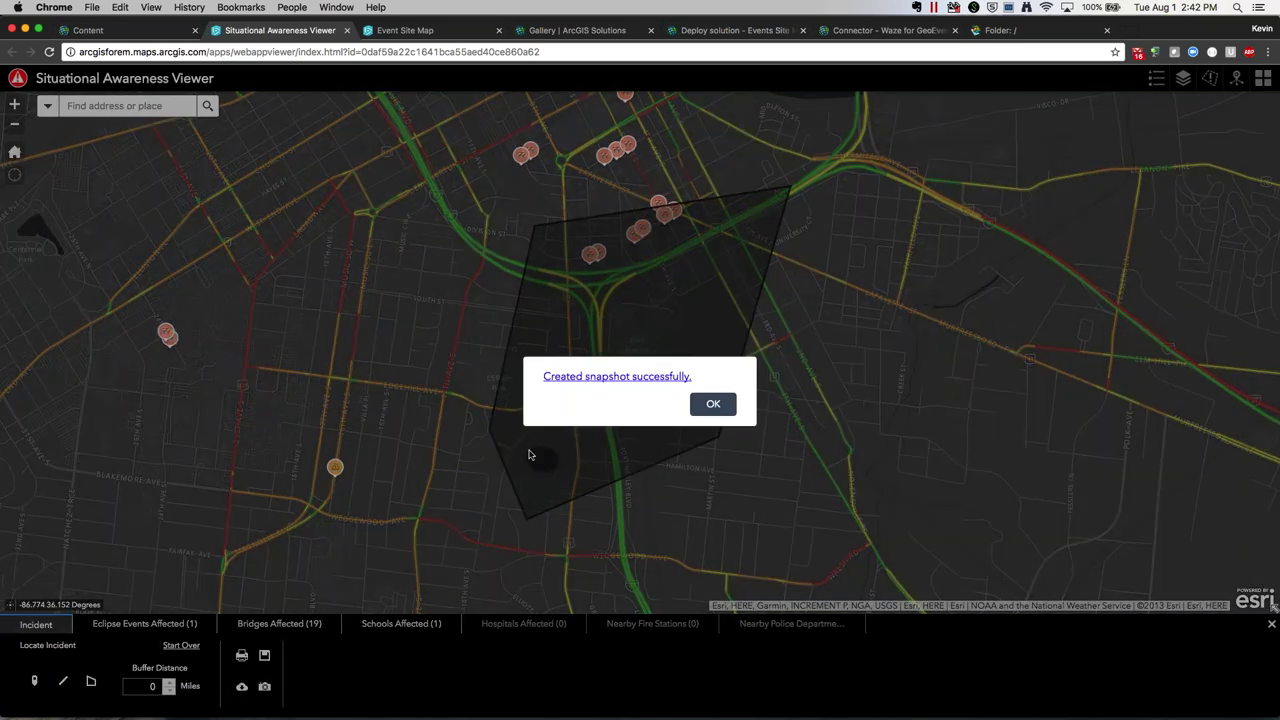
click(712, 405)
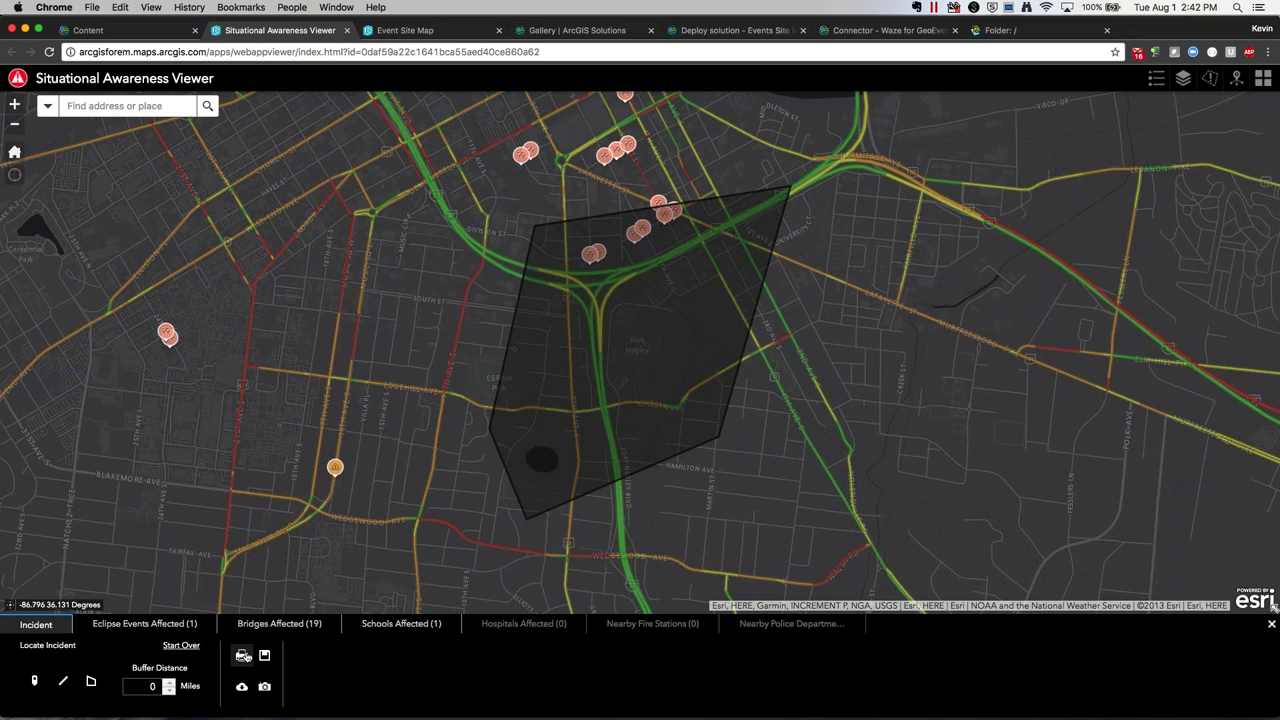
Step: Generate a printable report titled "Incident Report" in Landscape orientation for the incident area
click(242, 657)
click(666, 328)
text(I)
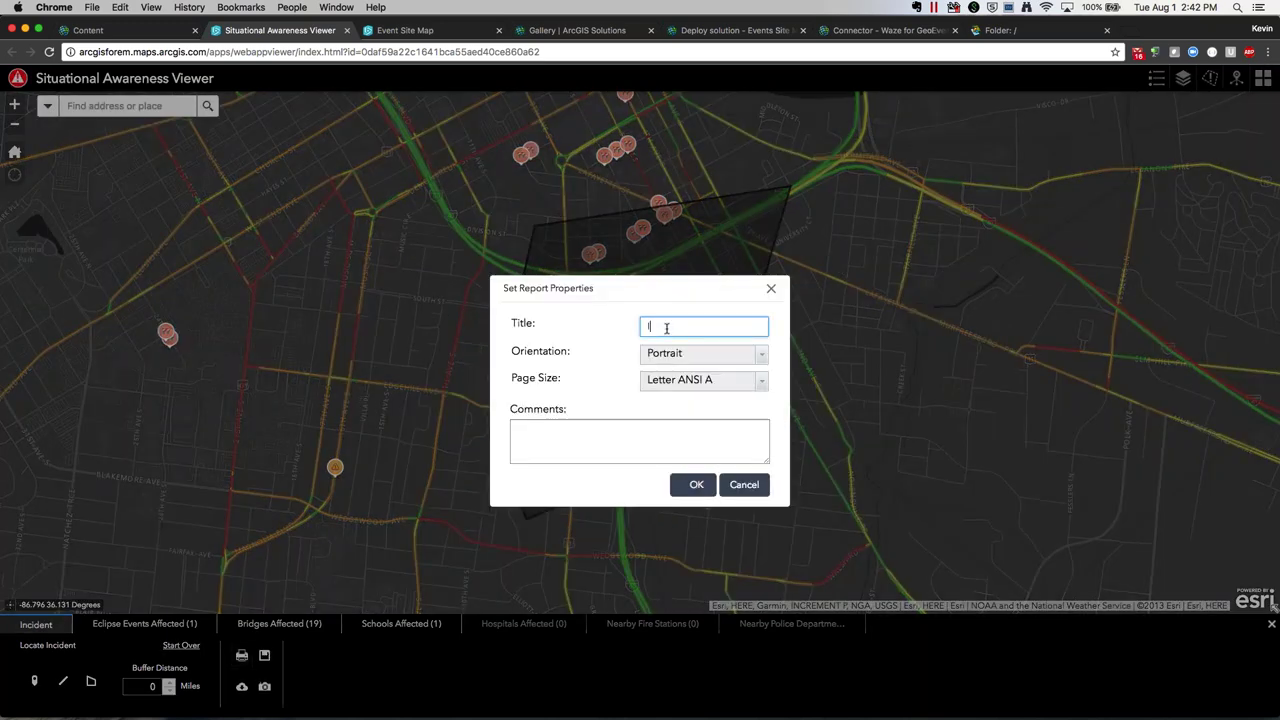
text(ncident Report)
click(655, 355)
click(662, 372)
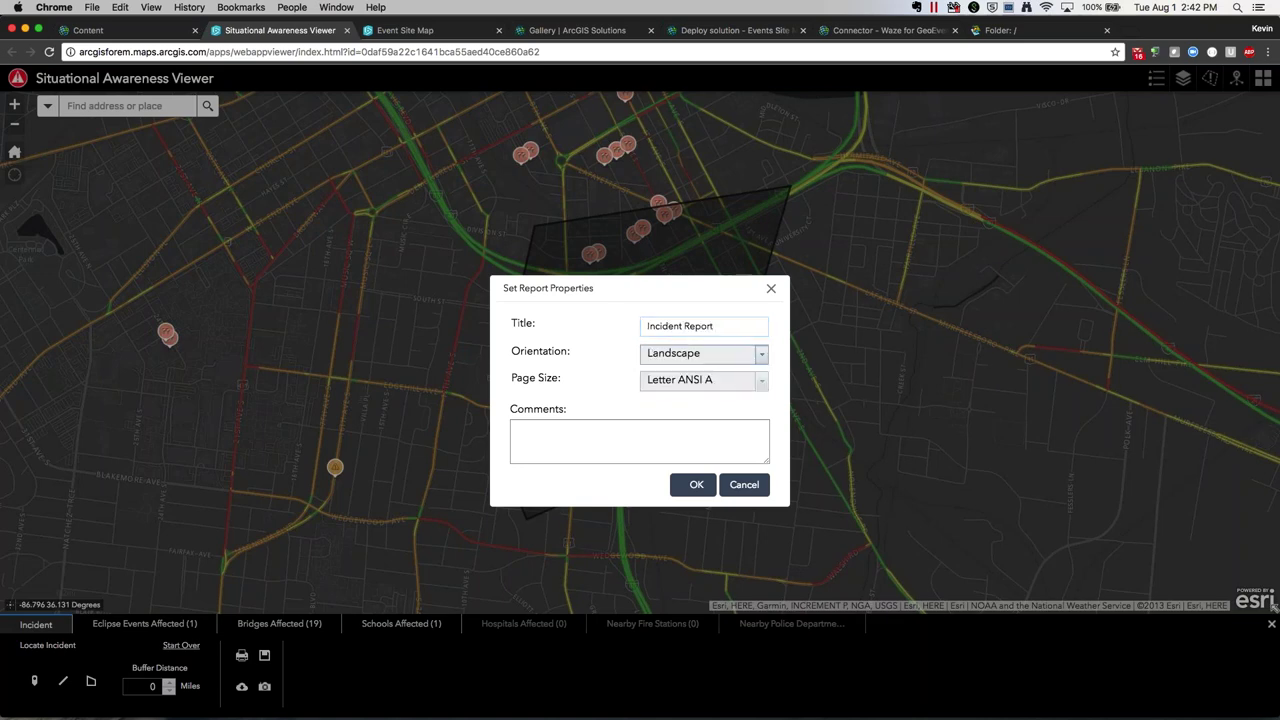
click(696, 484)
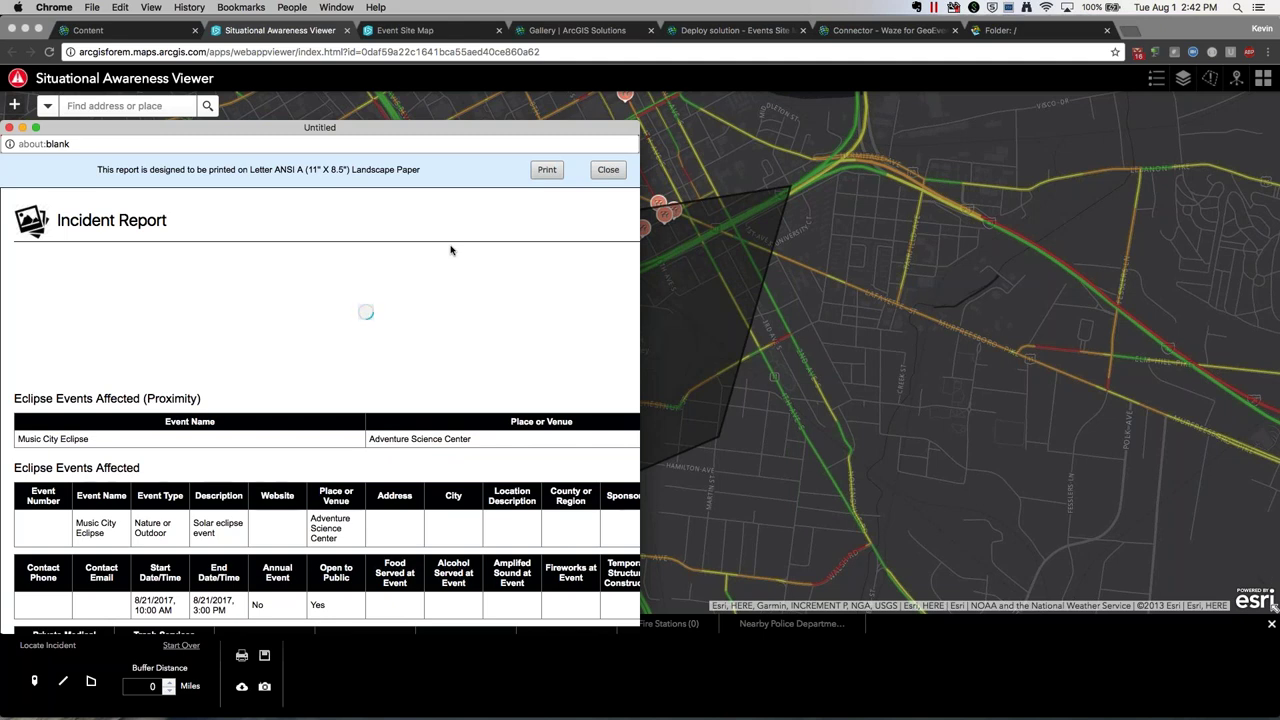
Step: Examine the incident report's tables of affected eclipse events, bridges and schools
drag(435, 136, 449, 122)
scroll(355, 450, down, 5)
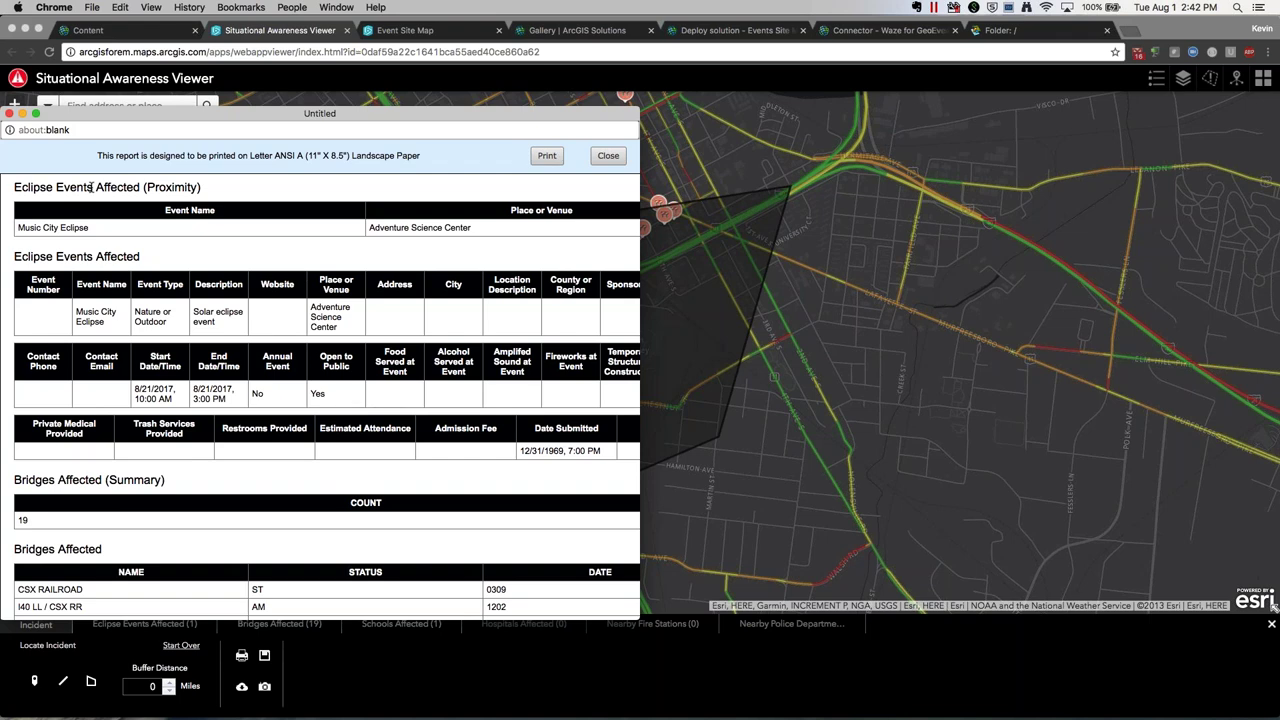
drag(60, 228, 103, 230)
click(103, 229)
scroll(394, 392, down, 5)
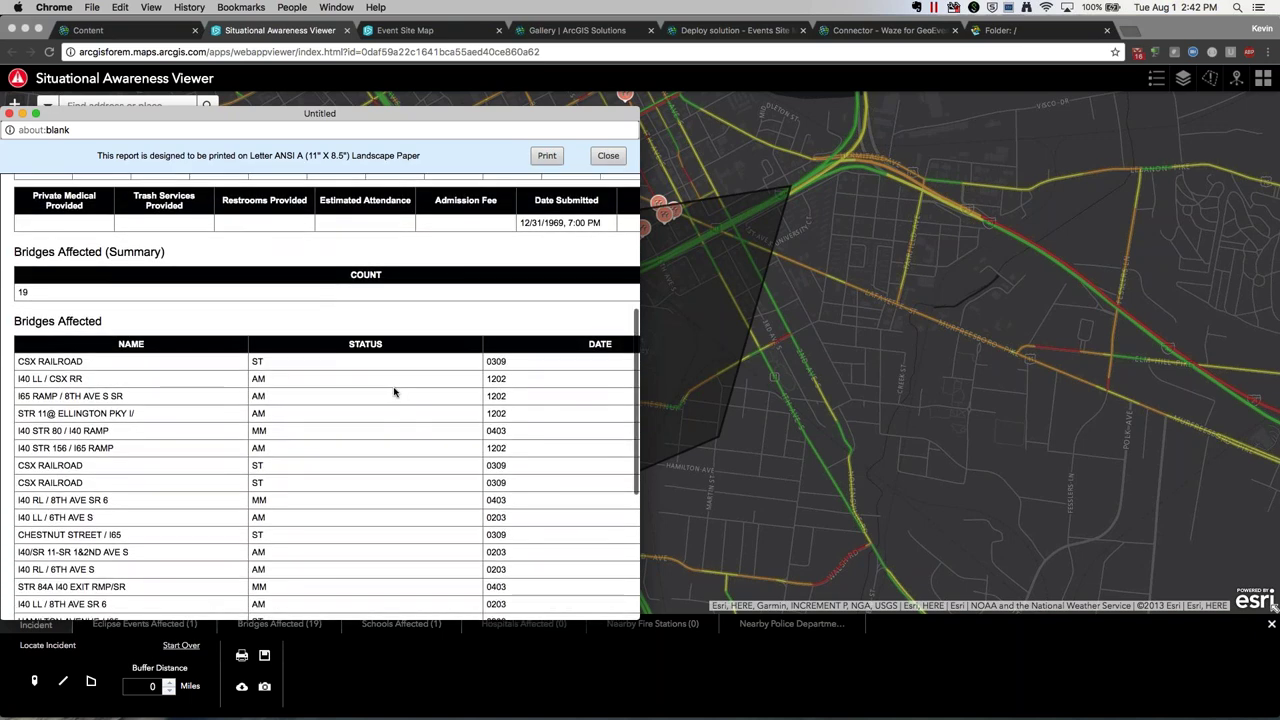
scroll(320, 372, down, 3)
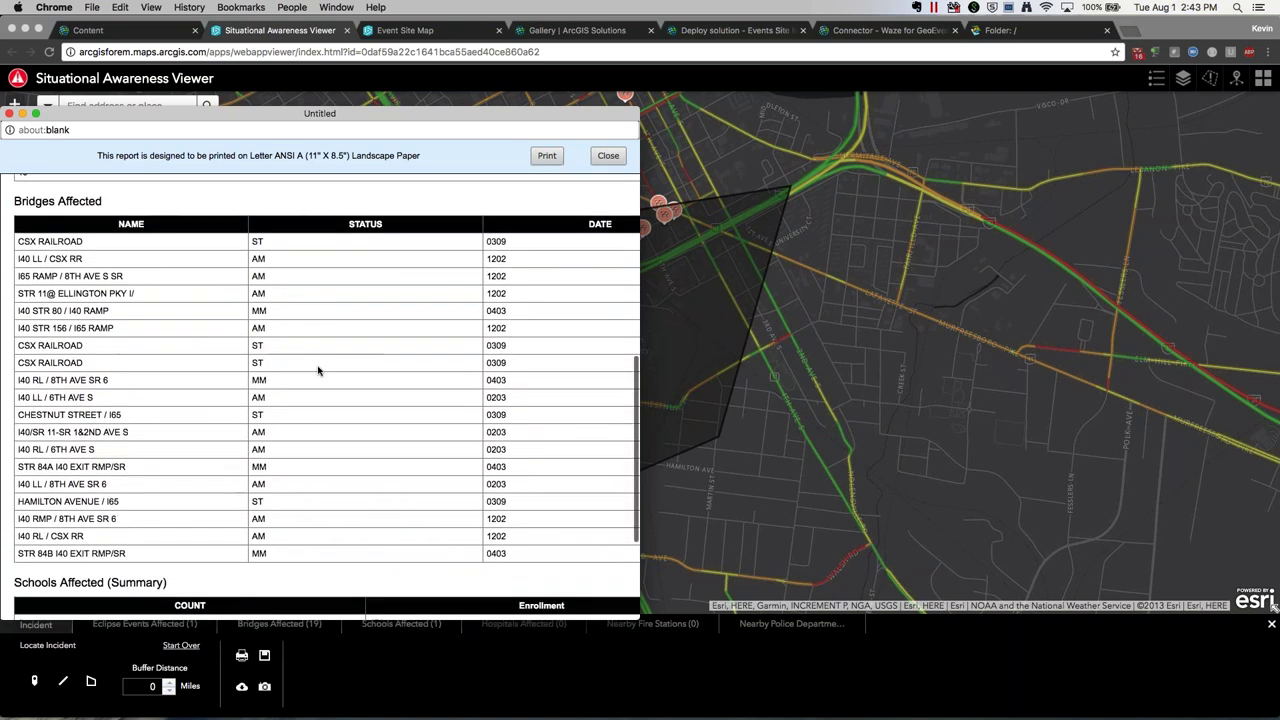
scroll(318, 371, down, 4)
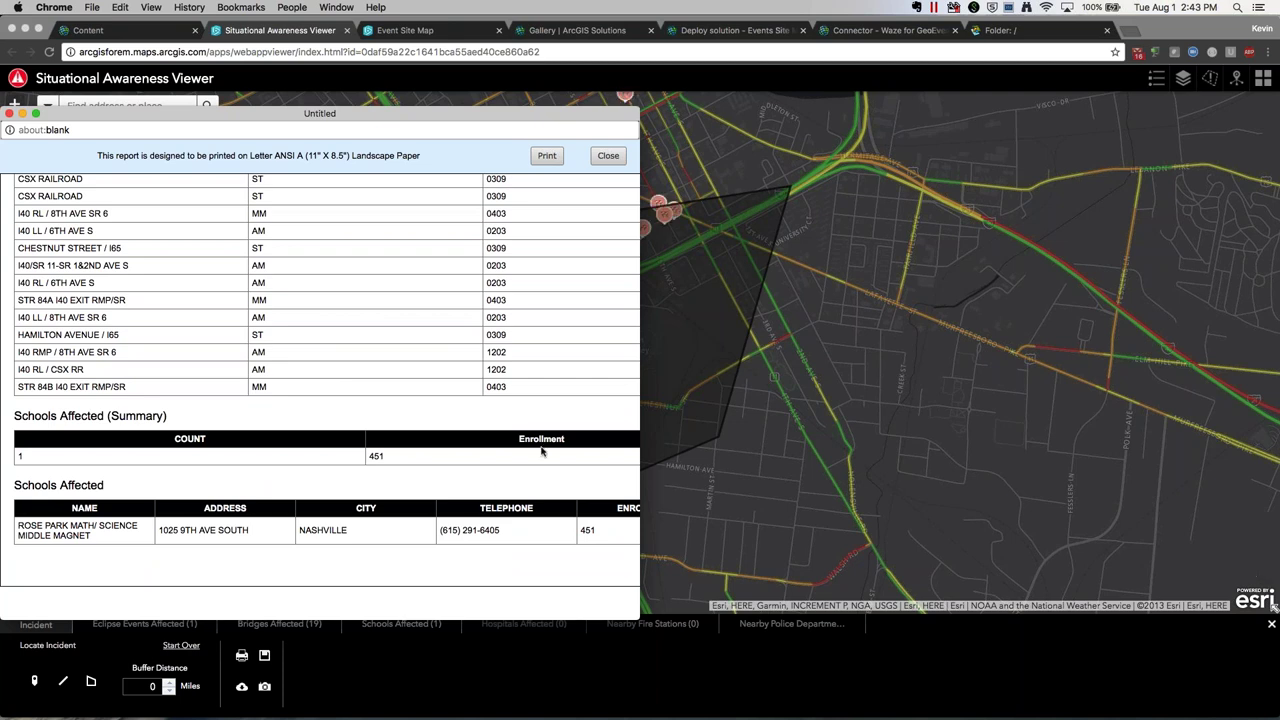
Step: Widen the incident report window, review its tables and incident map back up to the title, and close the report
drag(641, 417, 772, 418)
scroll(354, 291, up, 10)
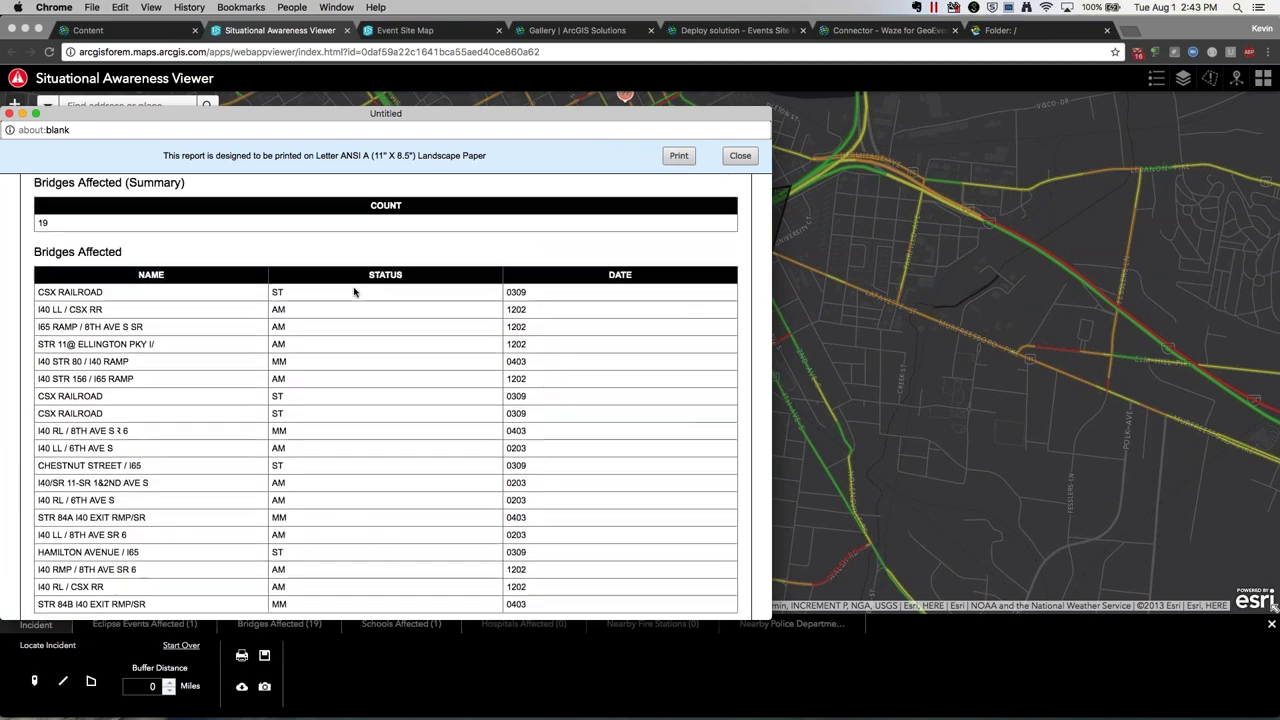
scroll(354, 291, up, 2)
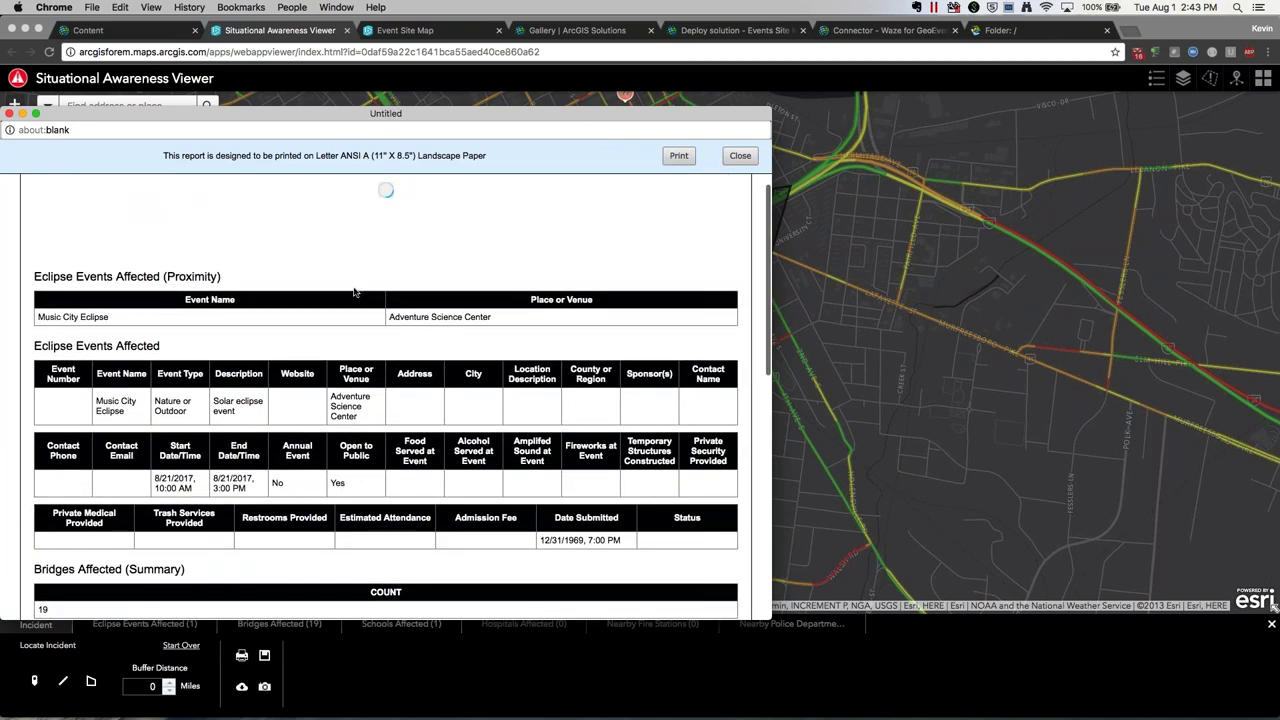
scroll(354, 291, up, 3)
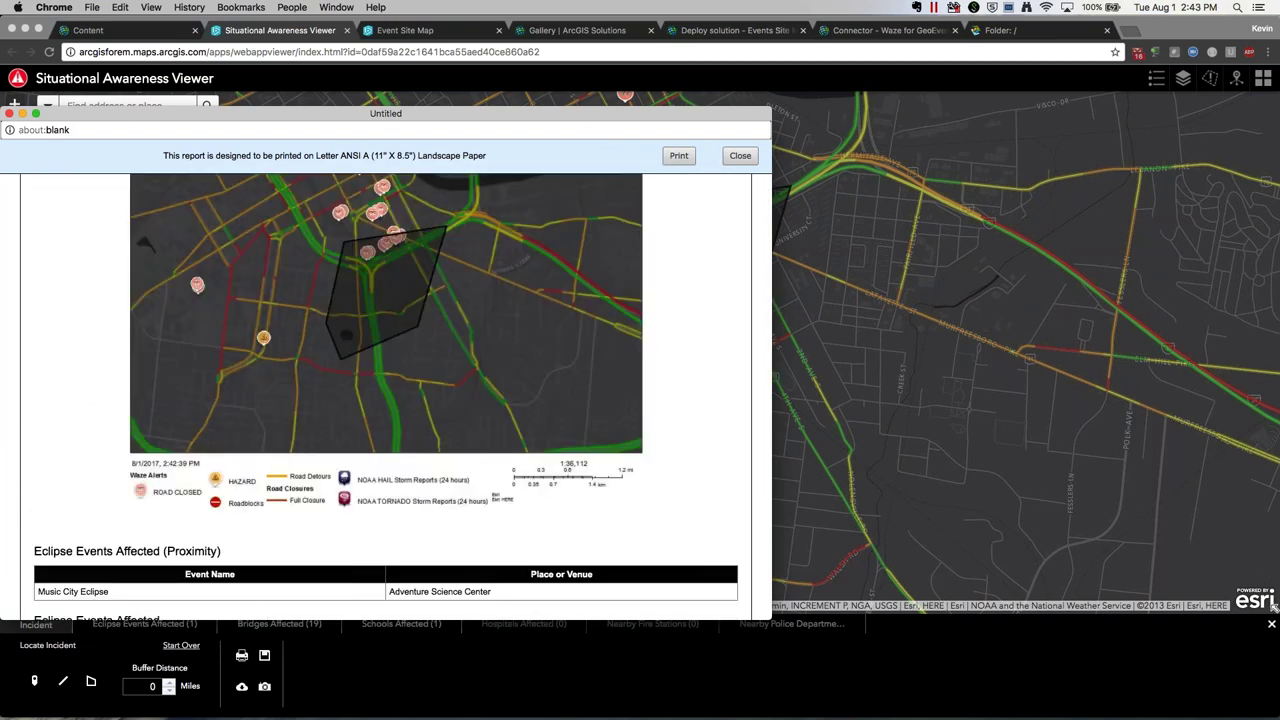
scroll(386, 390, up, 2)
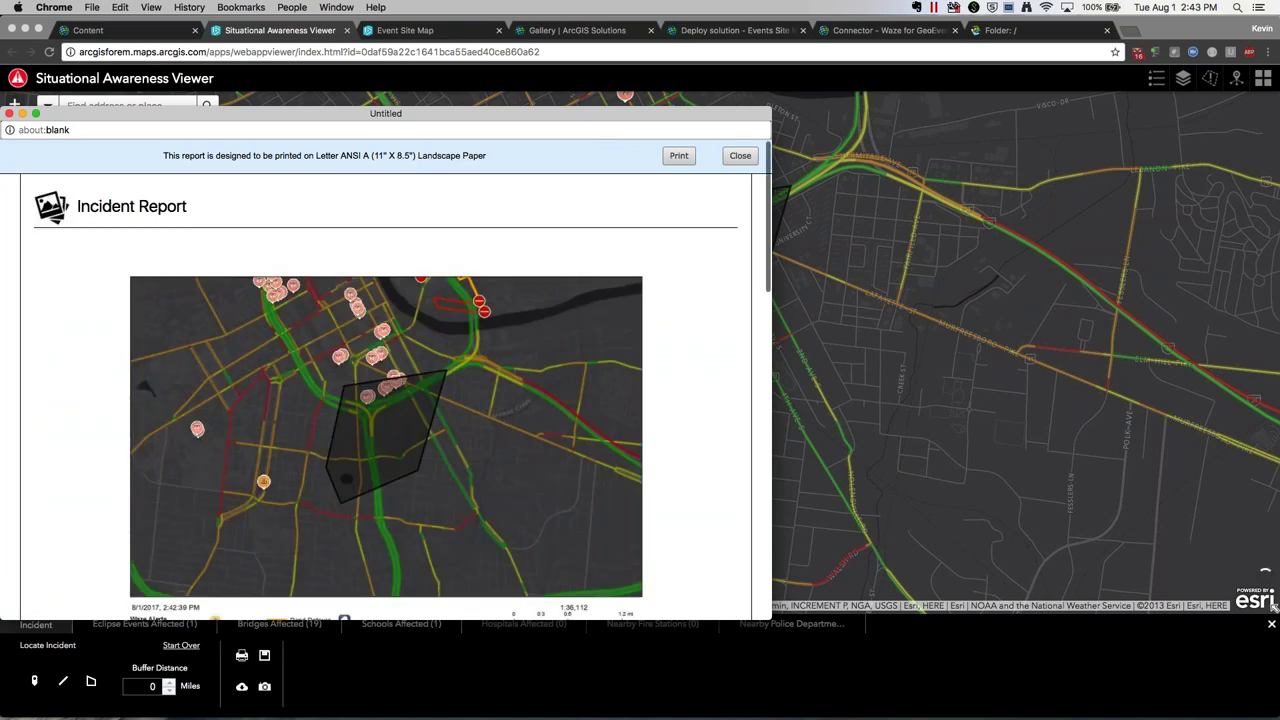
scroll(386, 390, down, 2)
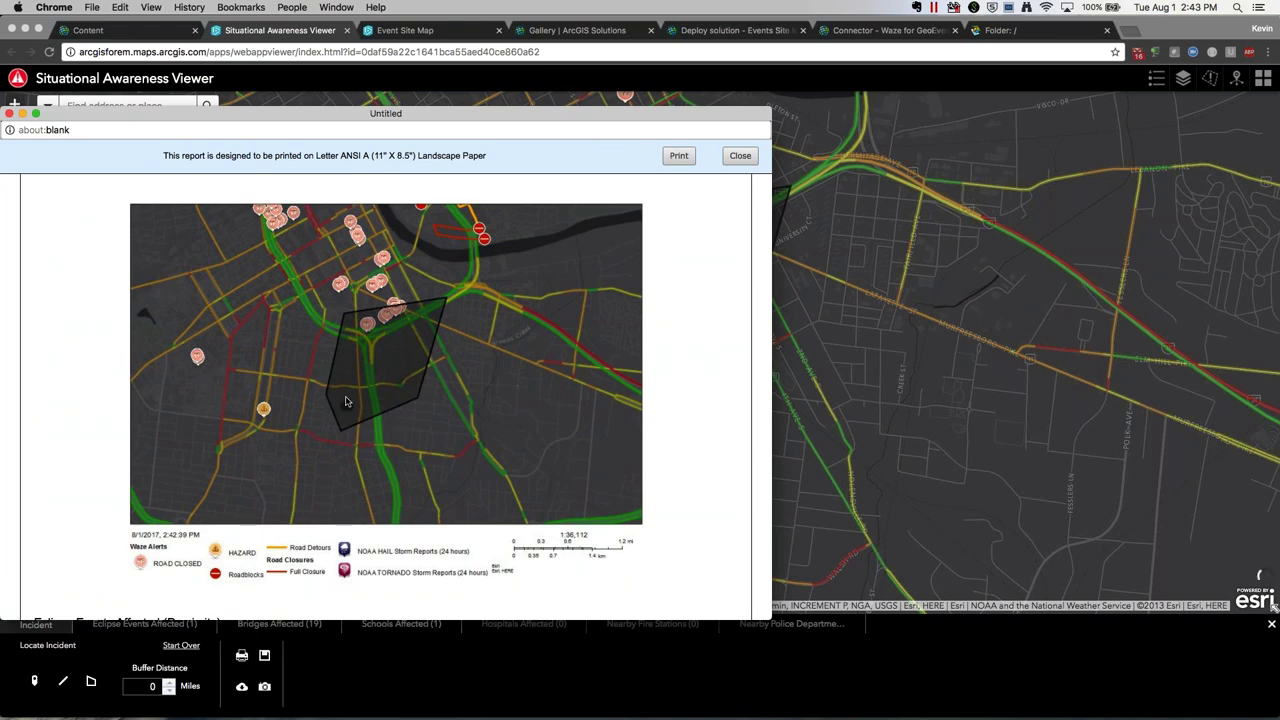
click(740, 156)
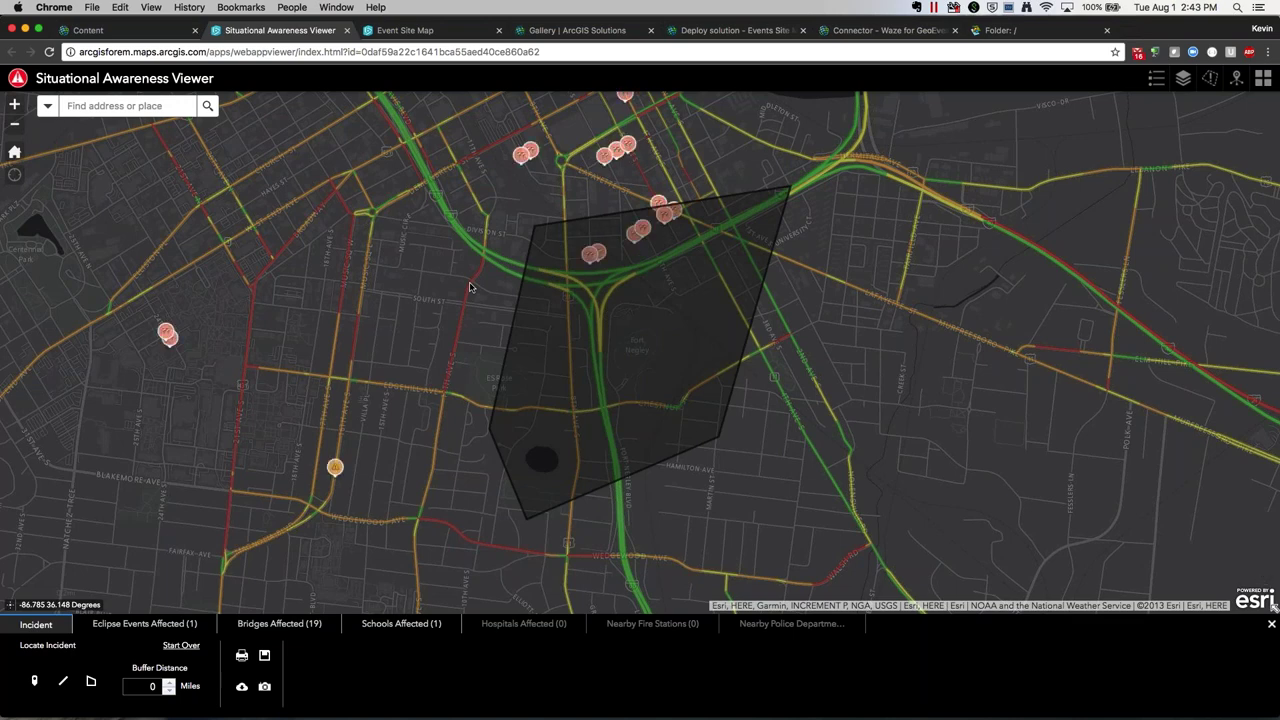
Step: Switch to the Eclipse folder's content, open the RoadClosures hosted feature layer's item page and review its layers
click(154, 34)
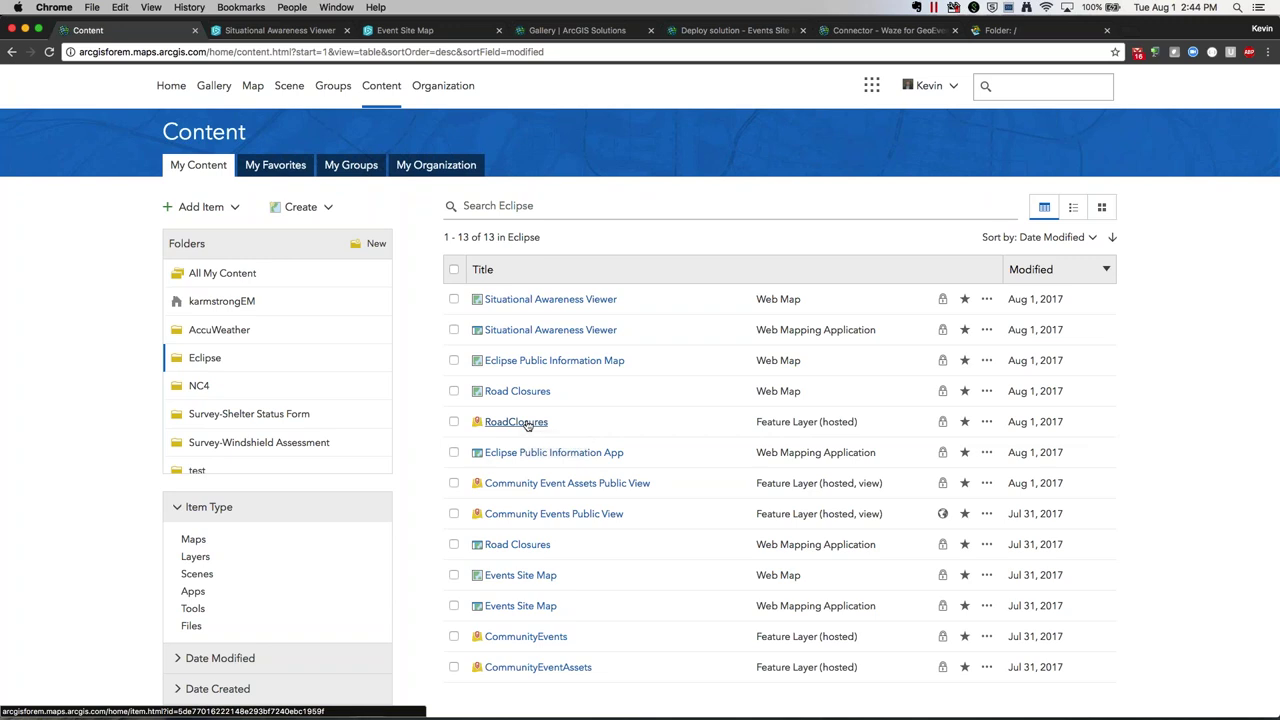
click(527, 424)
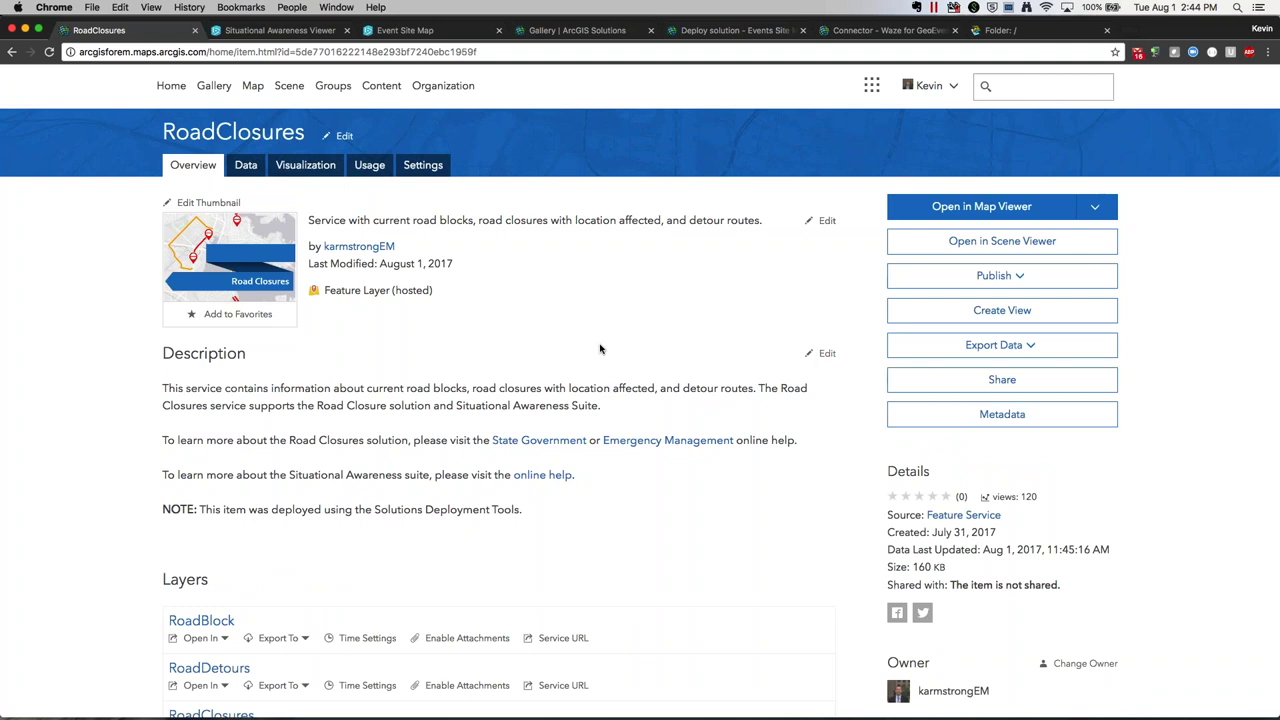
scroll(600, 348, down, 2)
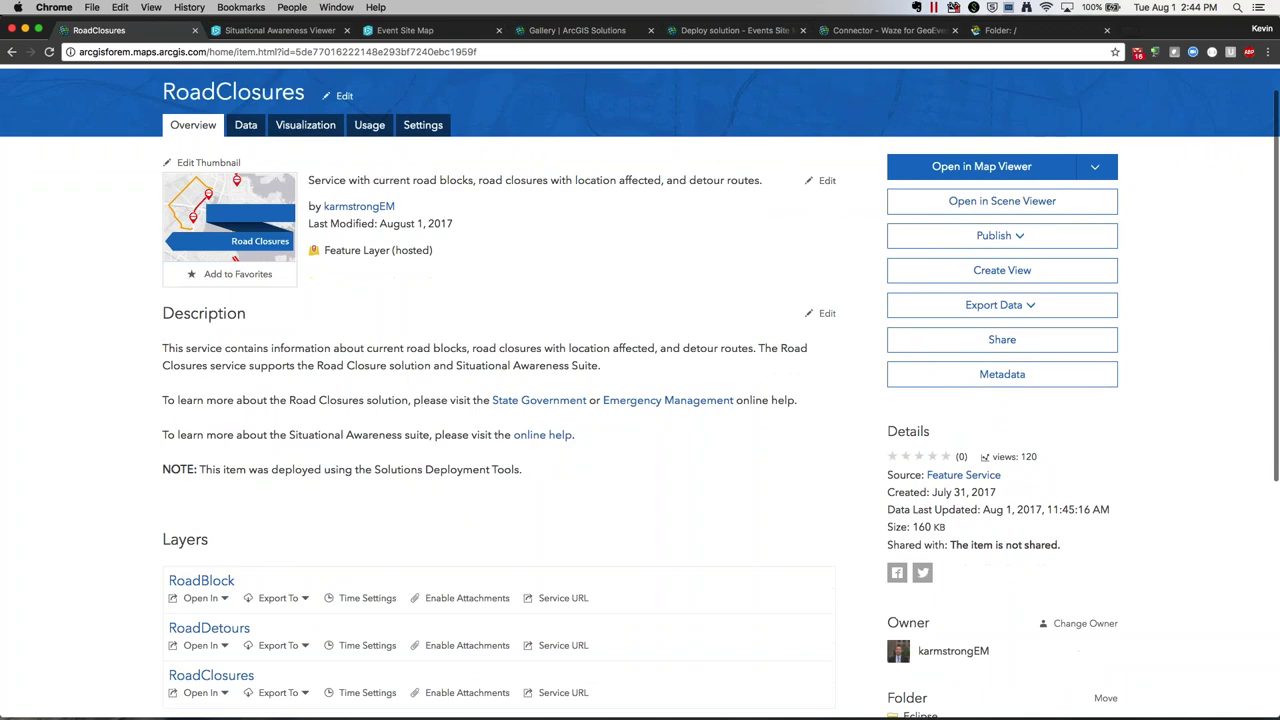
scroll(412, 441, up, 2)
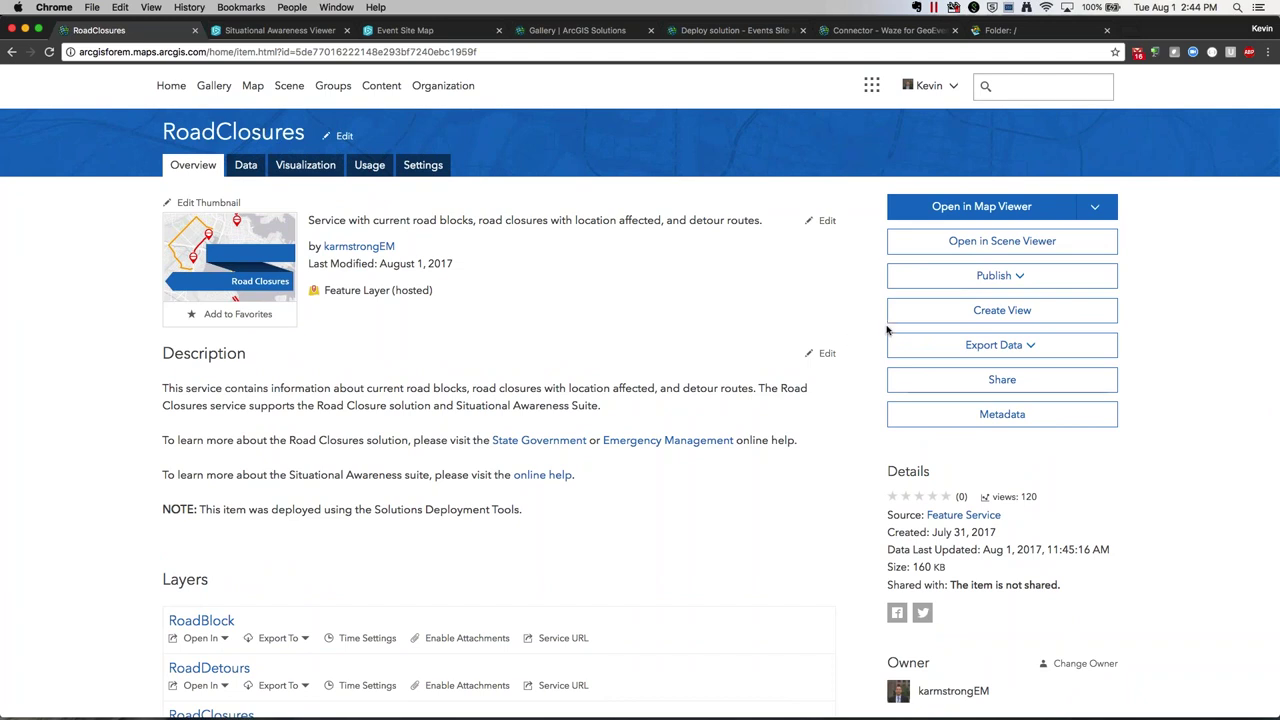
Step: Create a view of the RoadClosures layer titled "Public Use Road Closures", adding the tag "eclipse" and saving it in the Eclipse folder
click(1034, 312)
double_click(551, 334)
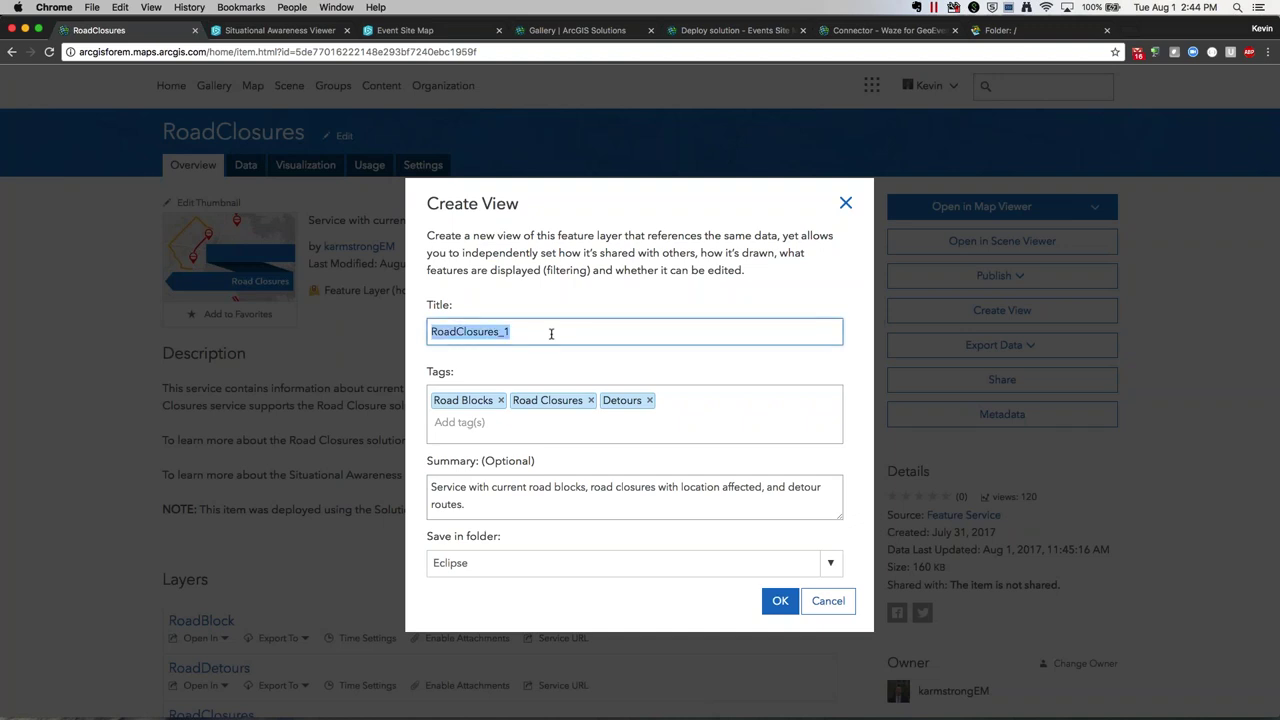
text(Public Use)
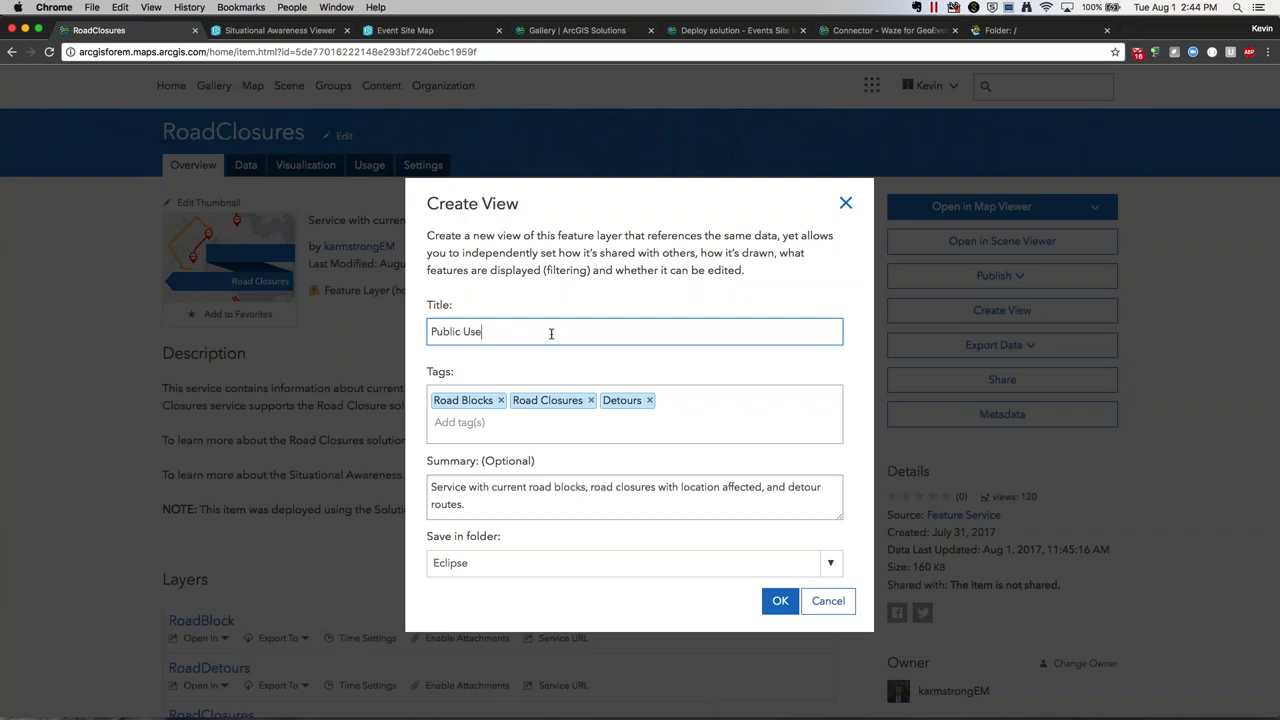
text( Road Closures)
key(Tab)
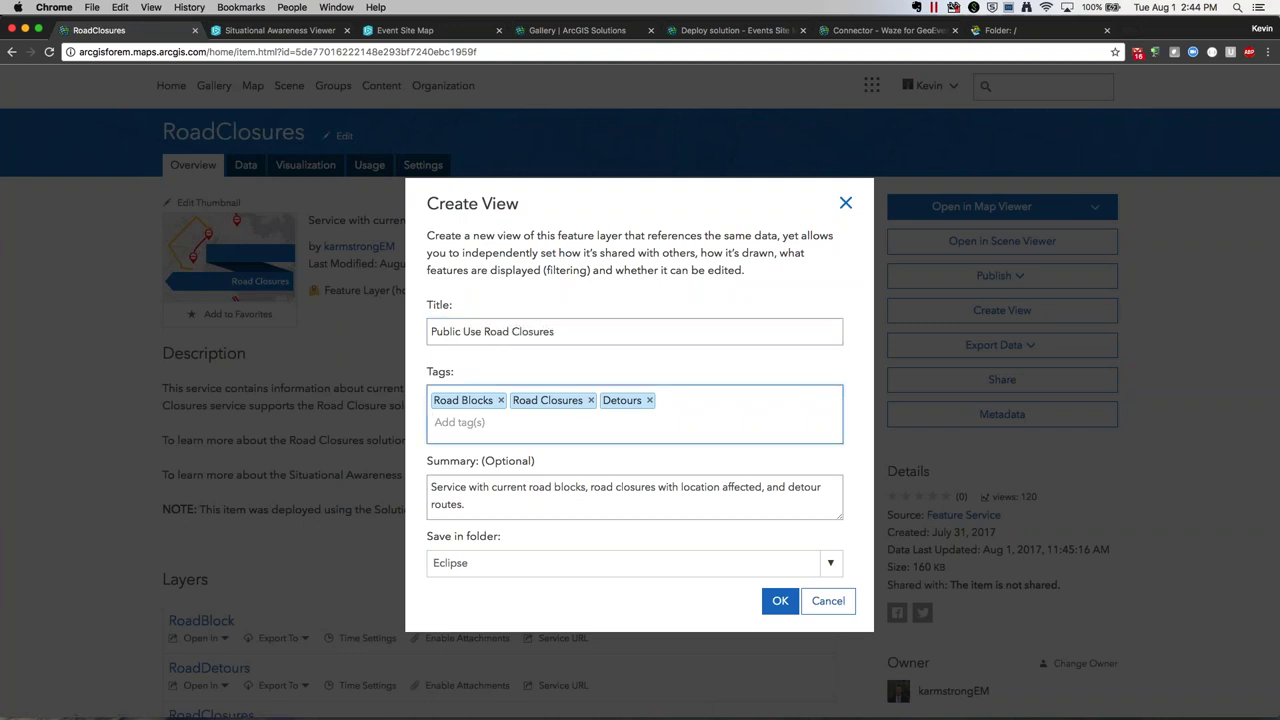
text(eclipse)
key(Return)
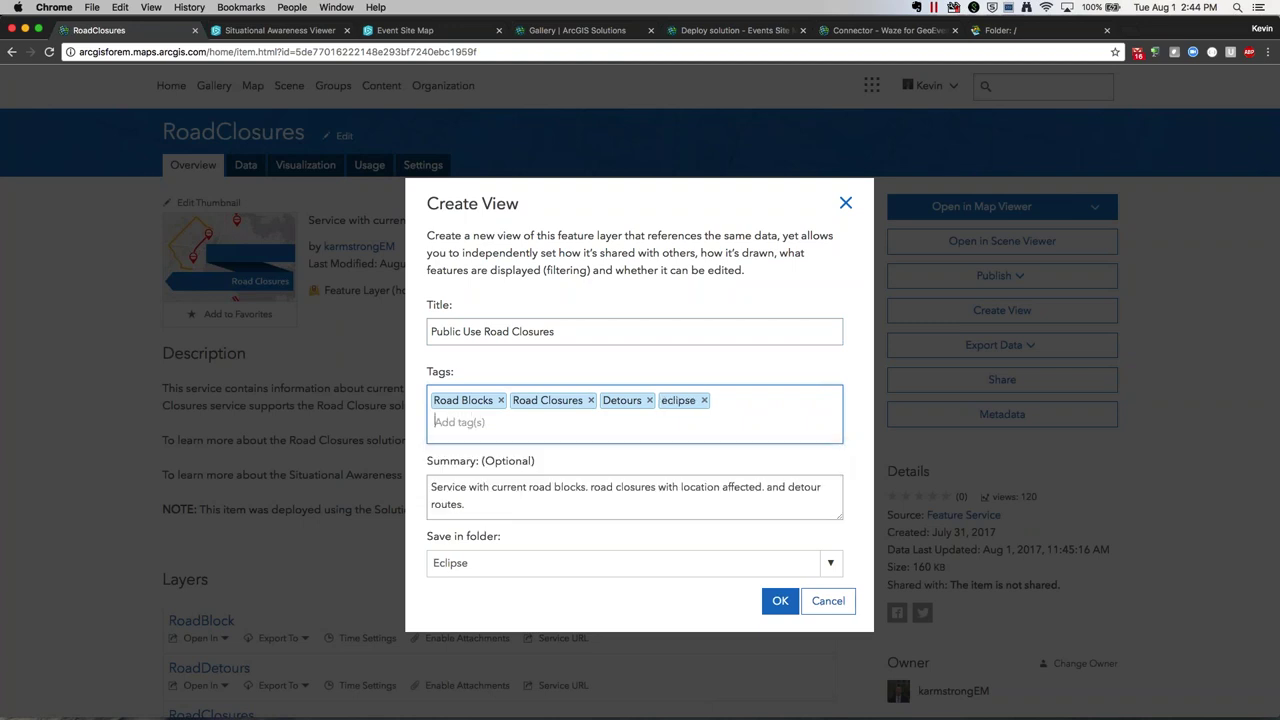
click(780, 600)
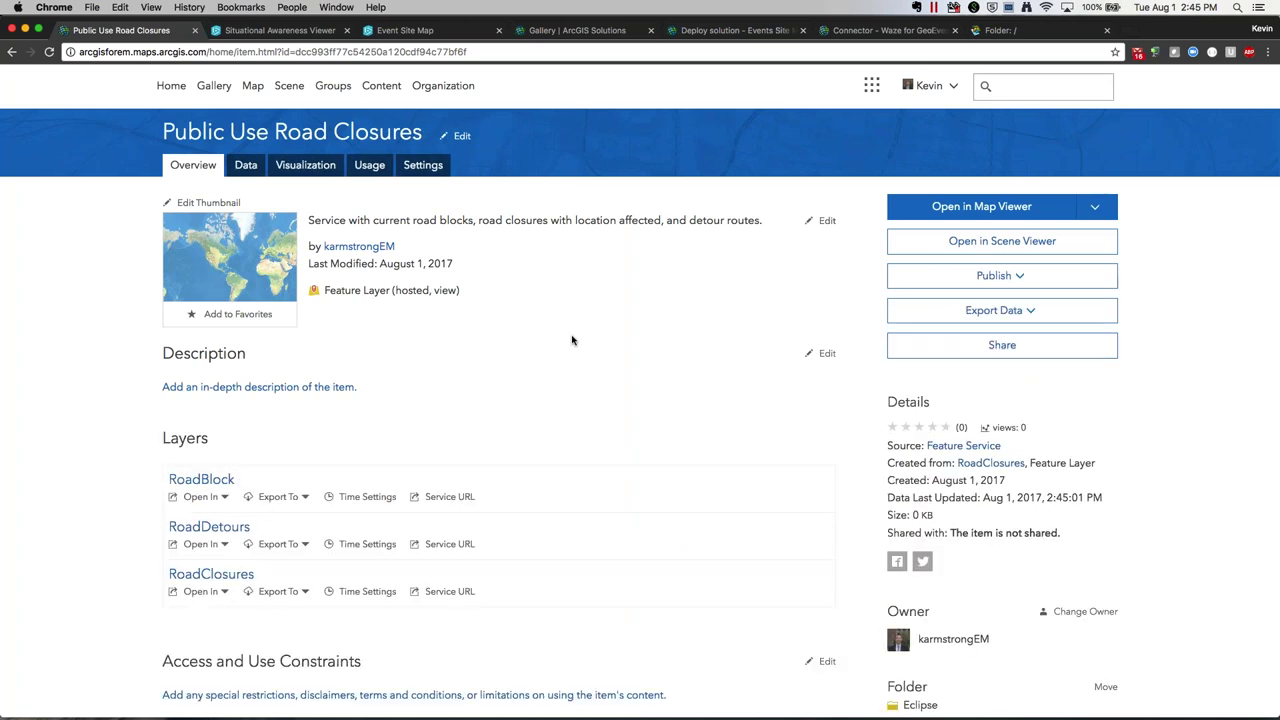
Step: Review the new view's layers, details, tags and service URL on its item page
scroll(790, 424, down, 4)
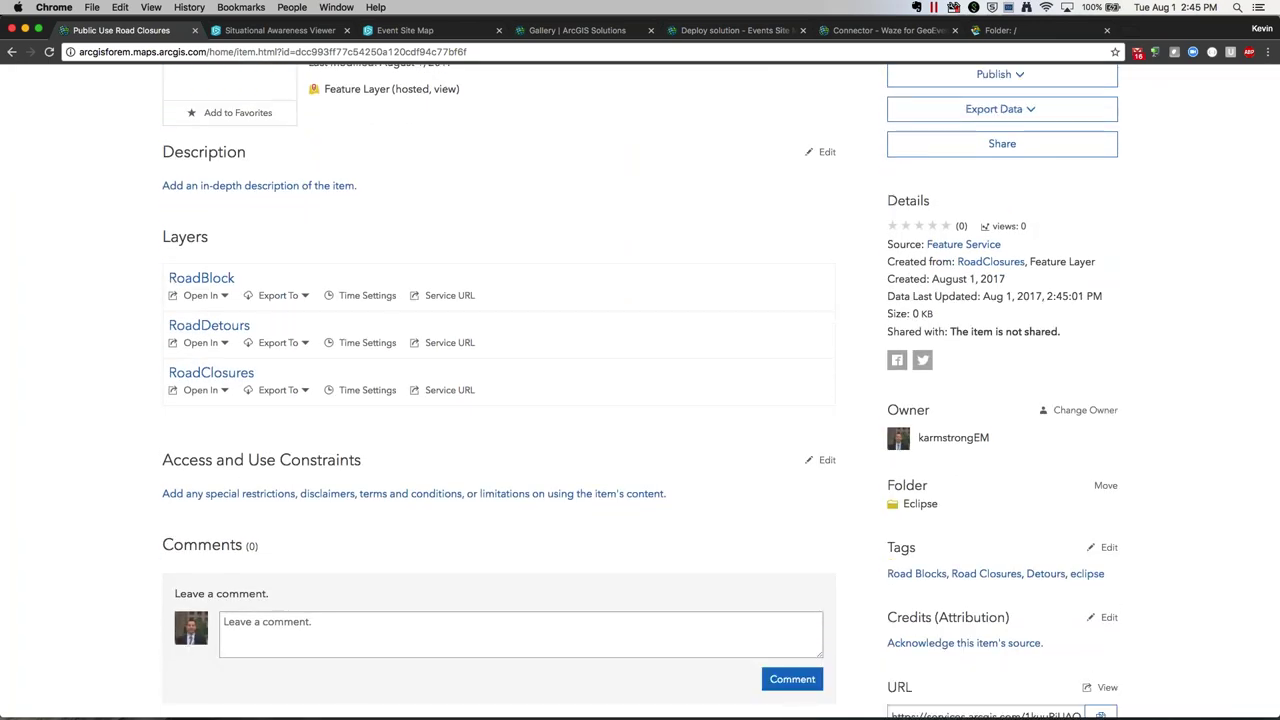
scroll(641, 392, down, 1)
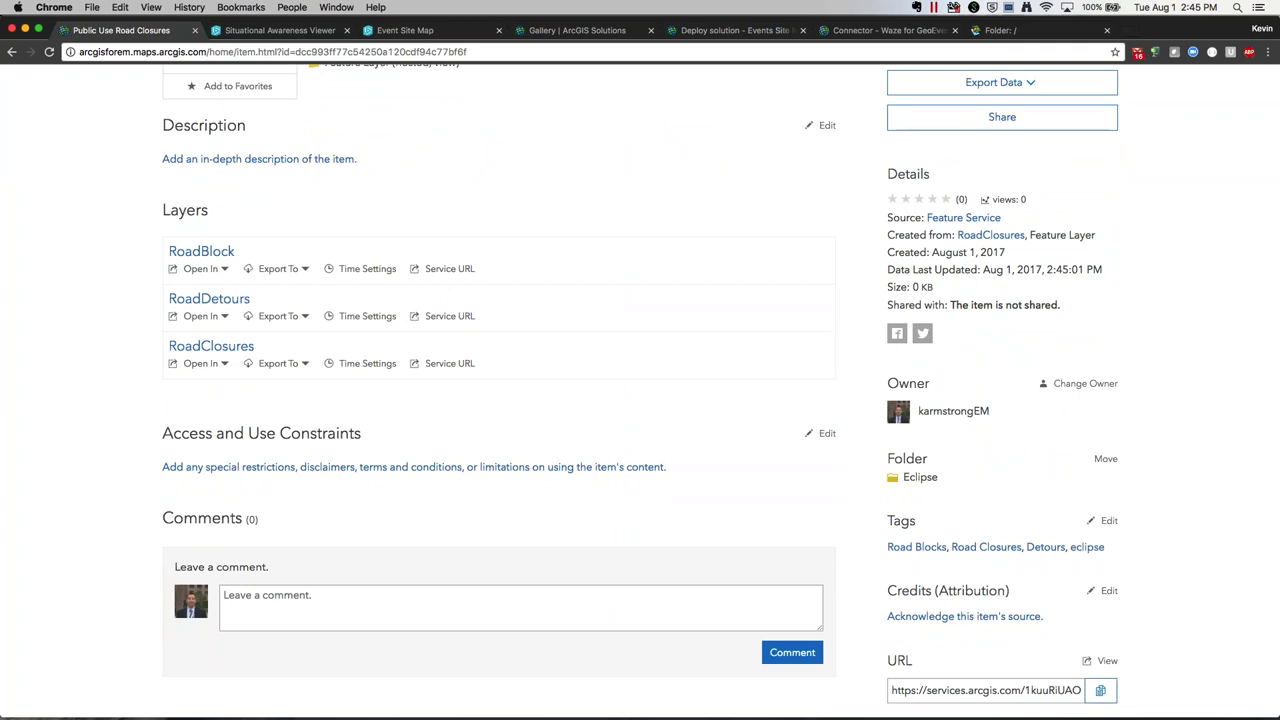
scroll(438, 323, up, 5)
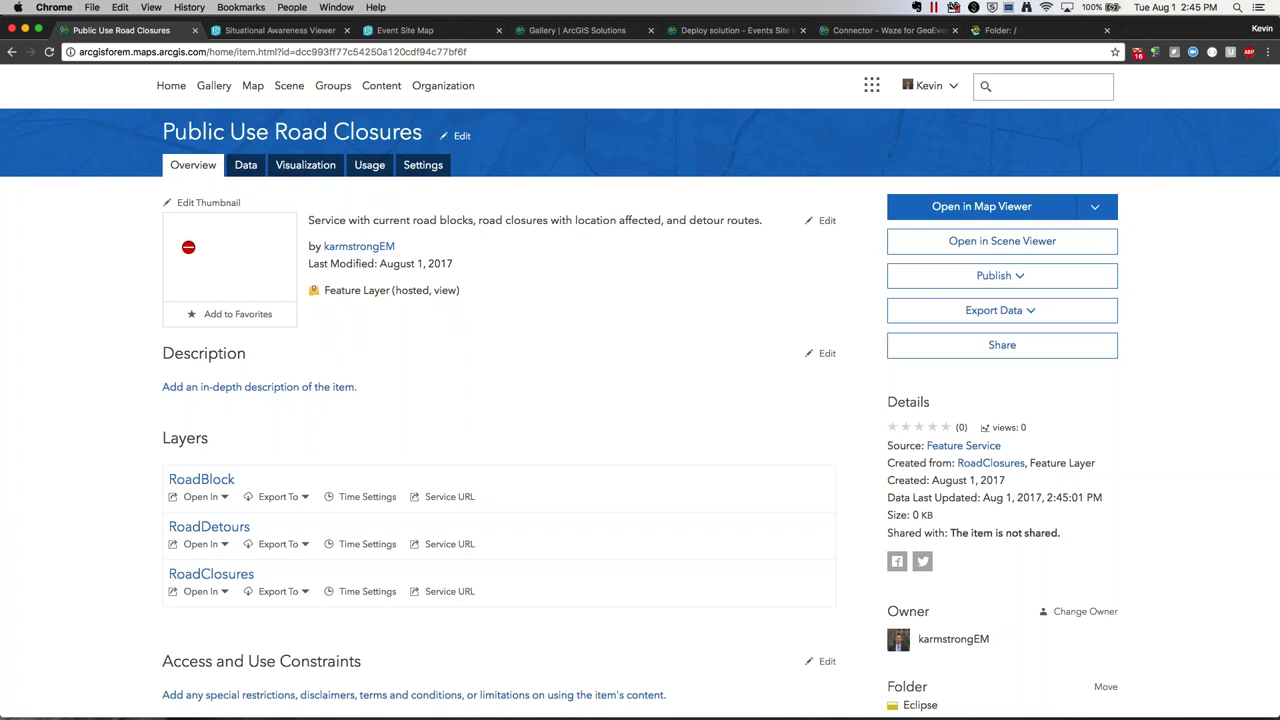
Step: Return to the content list, open the Eclipse Public Information Map in Map Viewer and dismiss the layer error
click(384, 87)
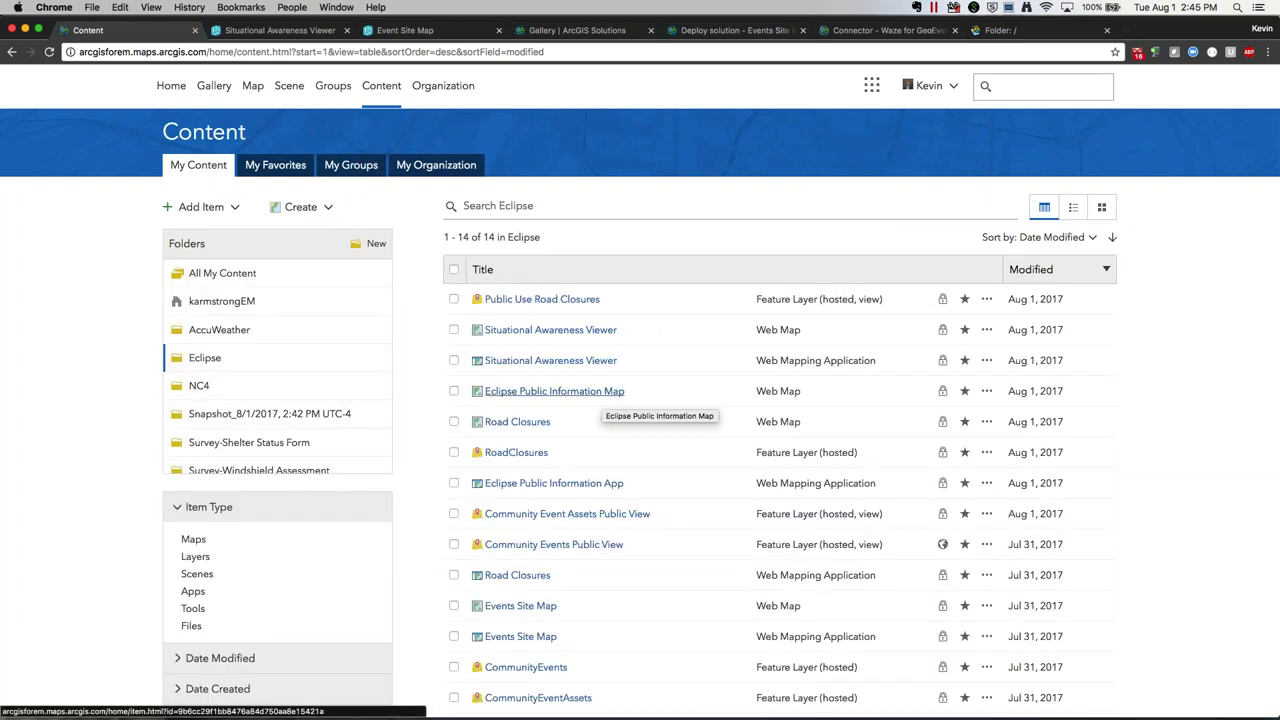
click(986, 391)
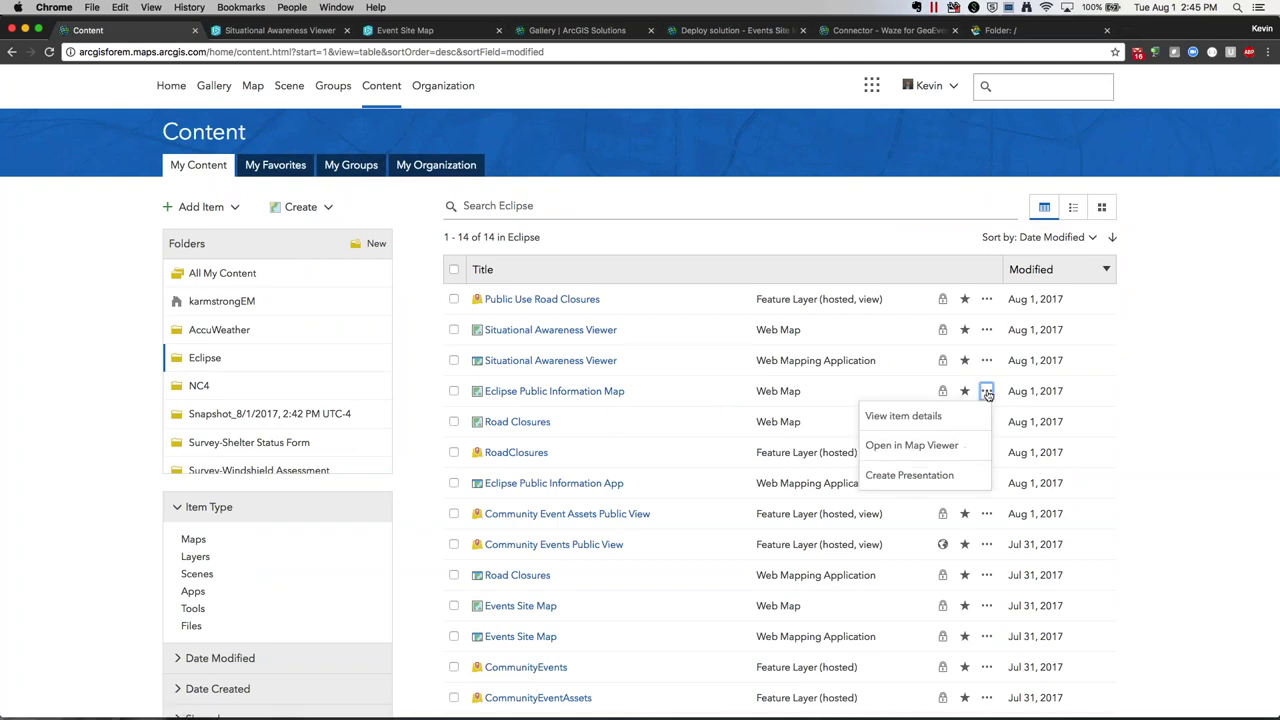
click(914, 451)
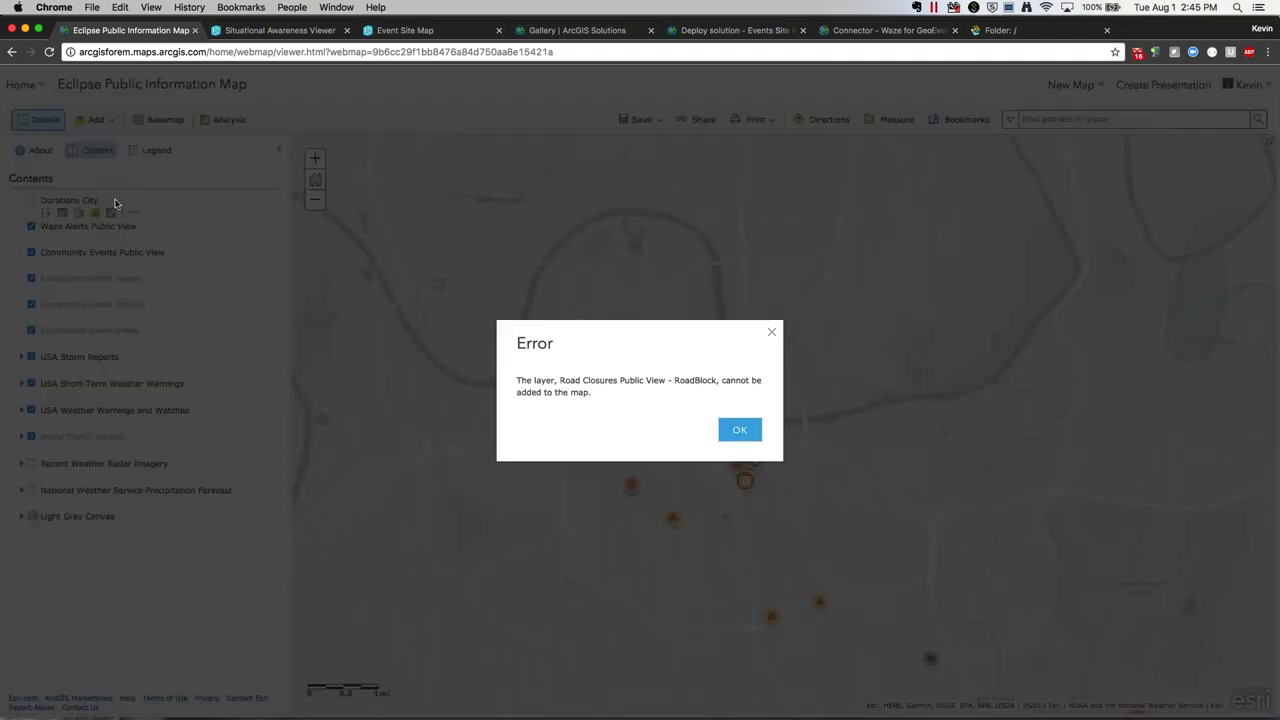
click(740, 430)
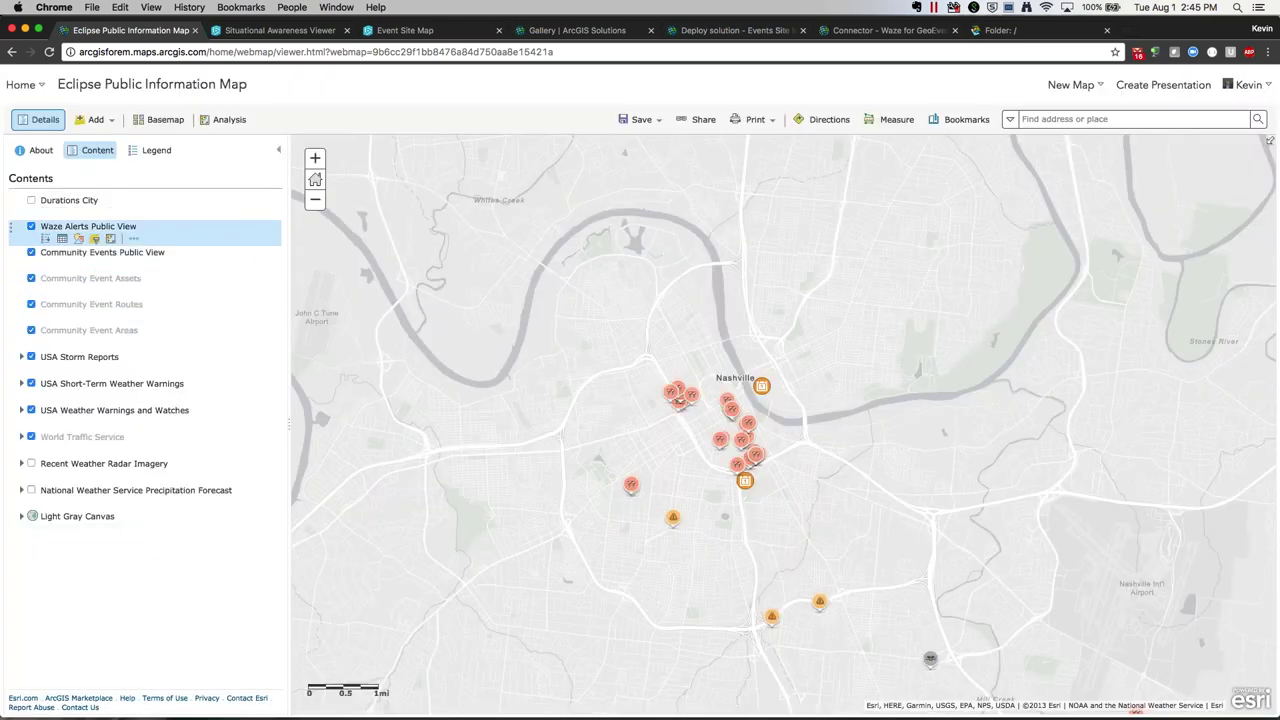
Step: Inspect the legends of the Waze Alerts Public View, Community Events Public View and Community Event Assets layers, collapsing each one
click(75, 228)
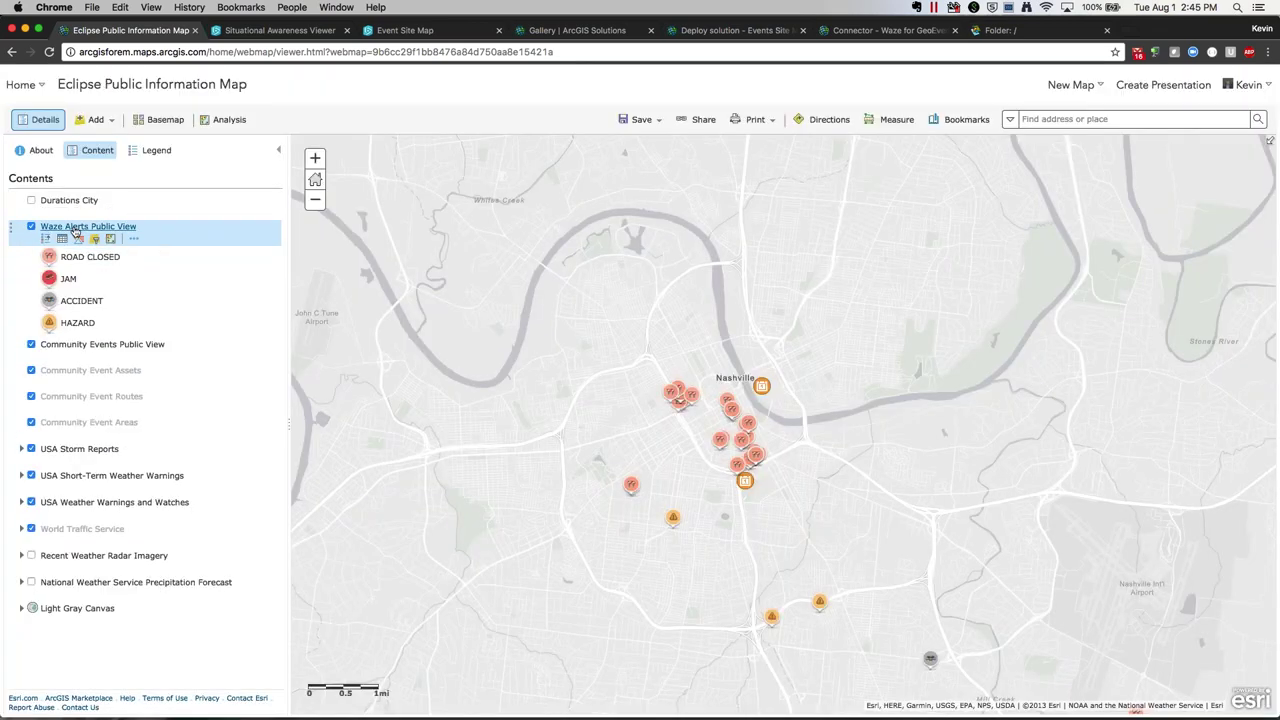
click(75, 228)
click(77, 254)
click(77, 255)
click(88, 283)
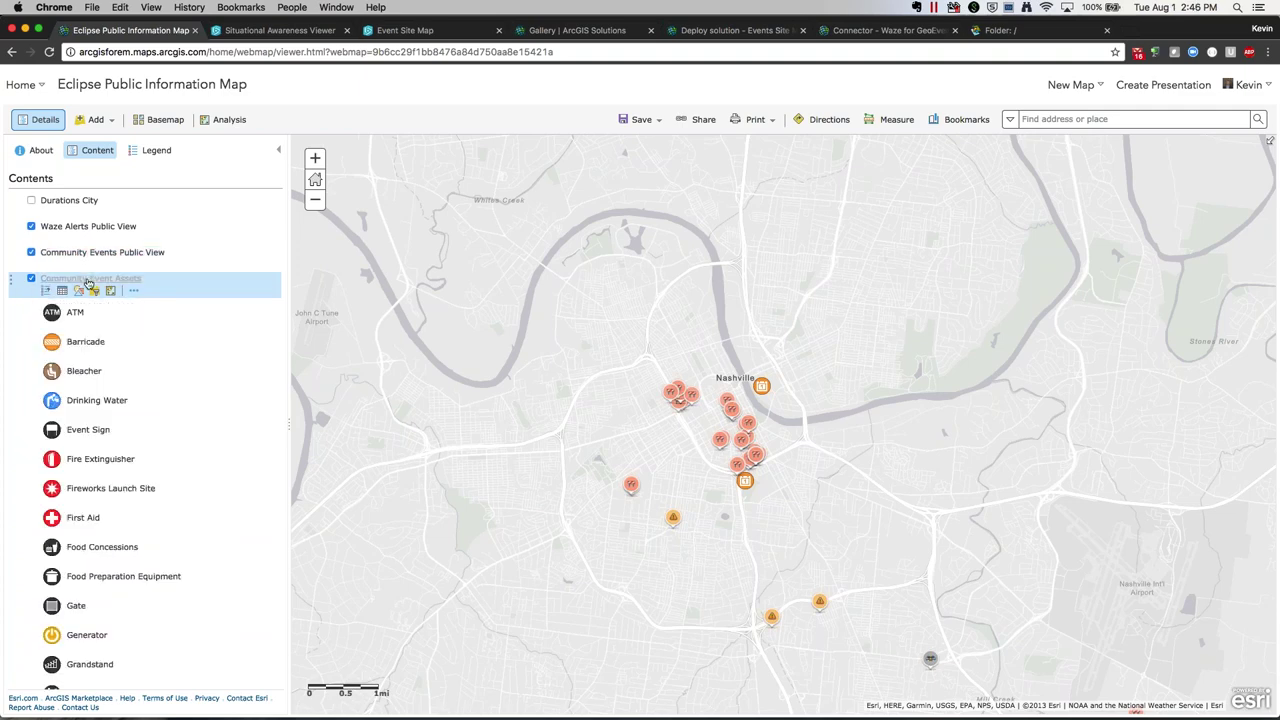
click(88, 283)
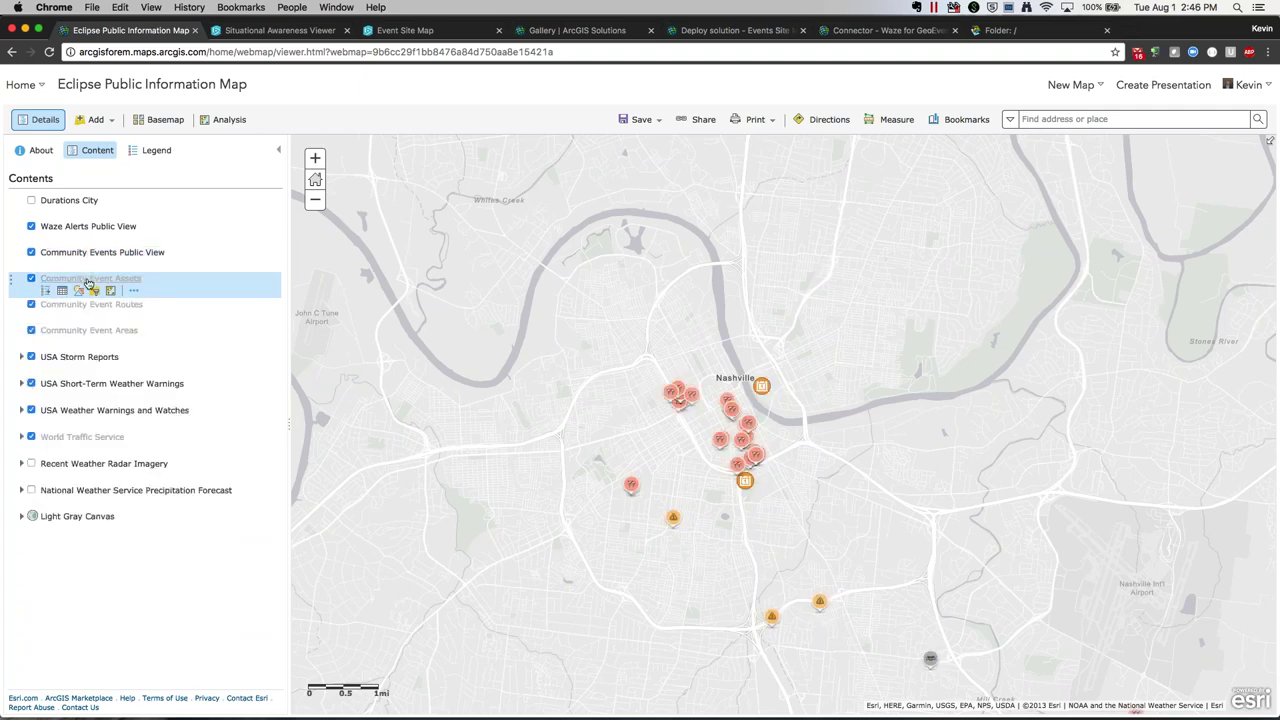
Step: Search My Organization for "eclipse" layers, add Public Use Road Closures to the map and save the map
click(96, 119)
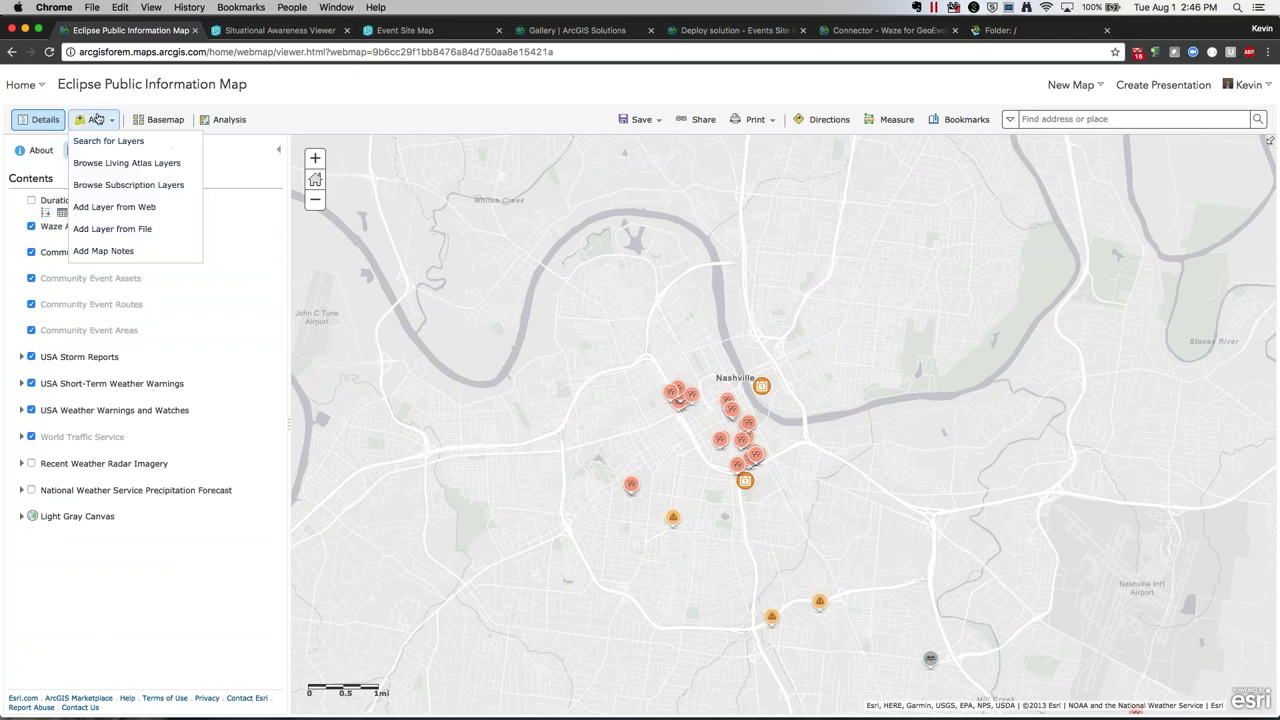
click(108, 147)
click(120, 173)
text(eclipse)
key(Return)
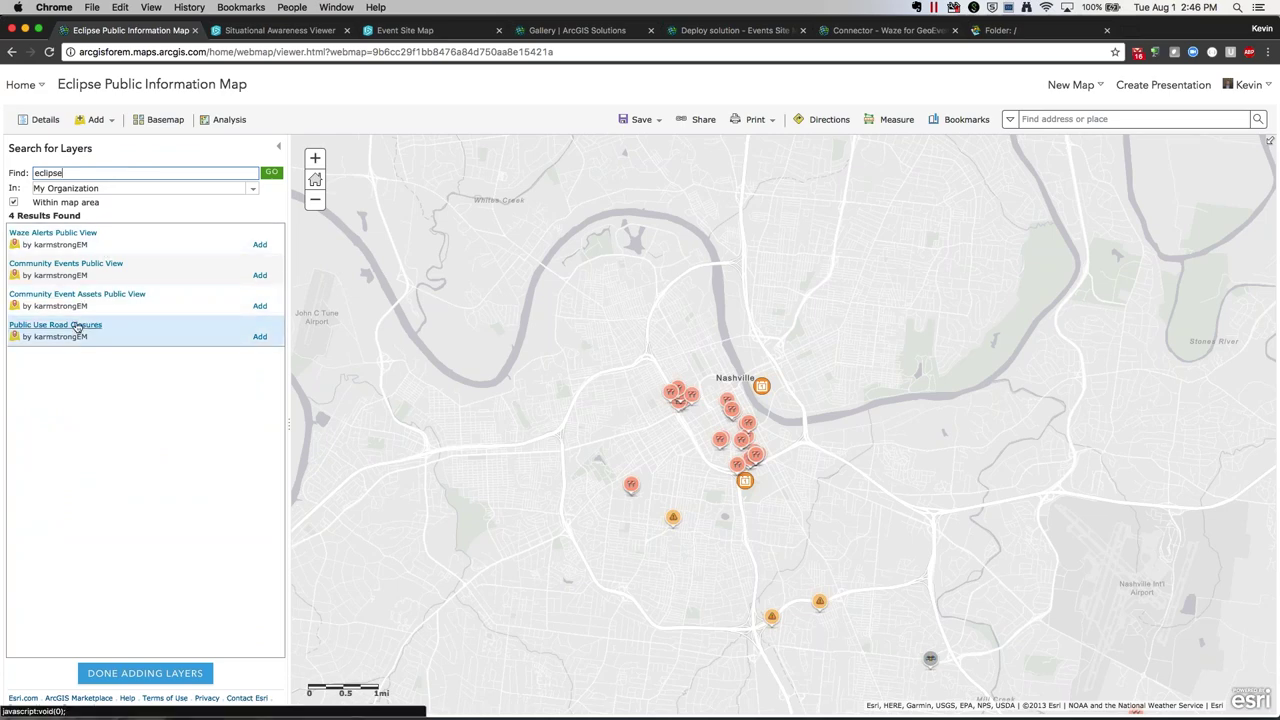
click(259, 336)
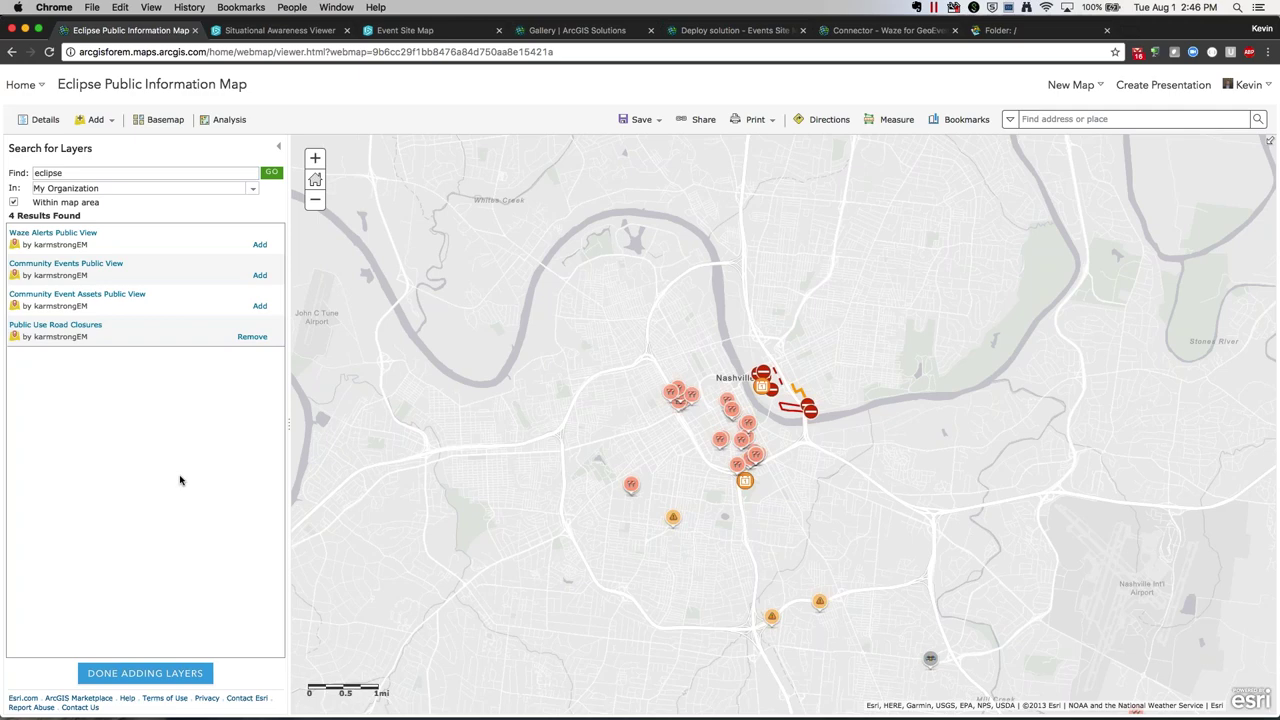
click(145, 673)
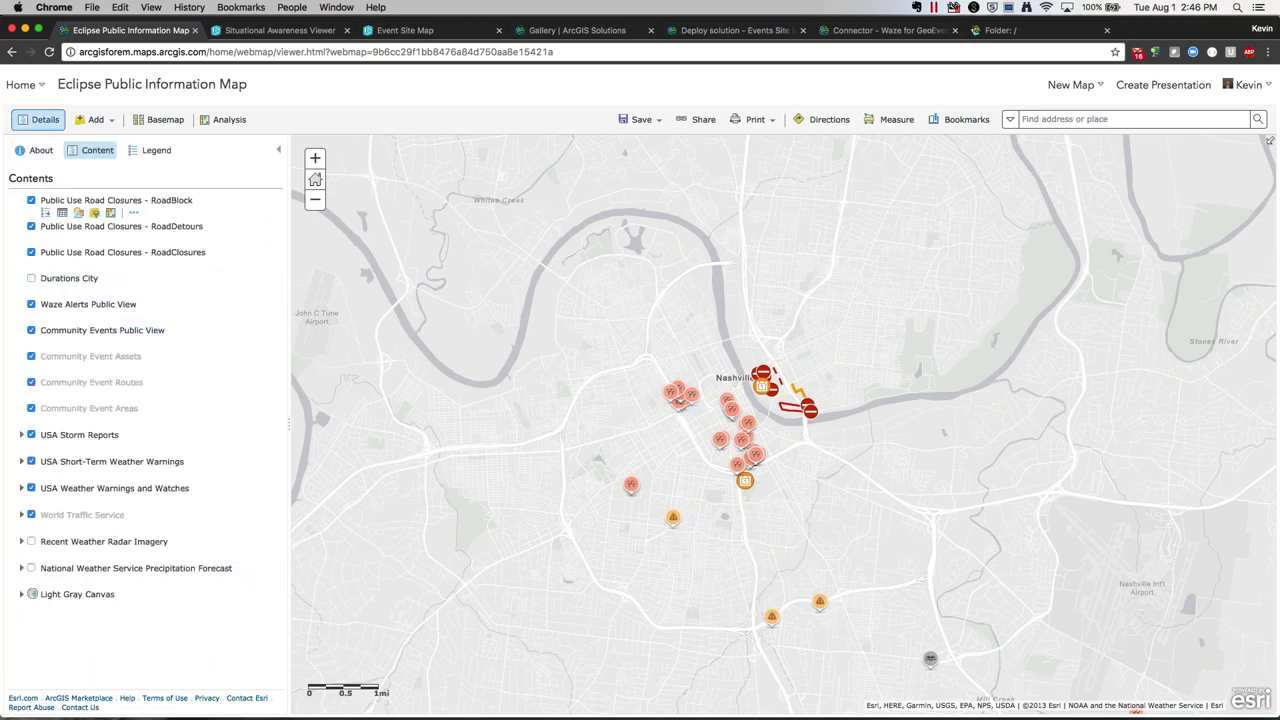
click(640, 119)
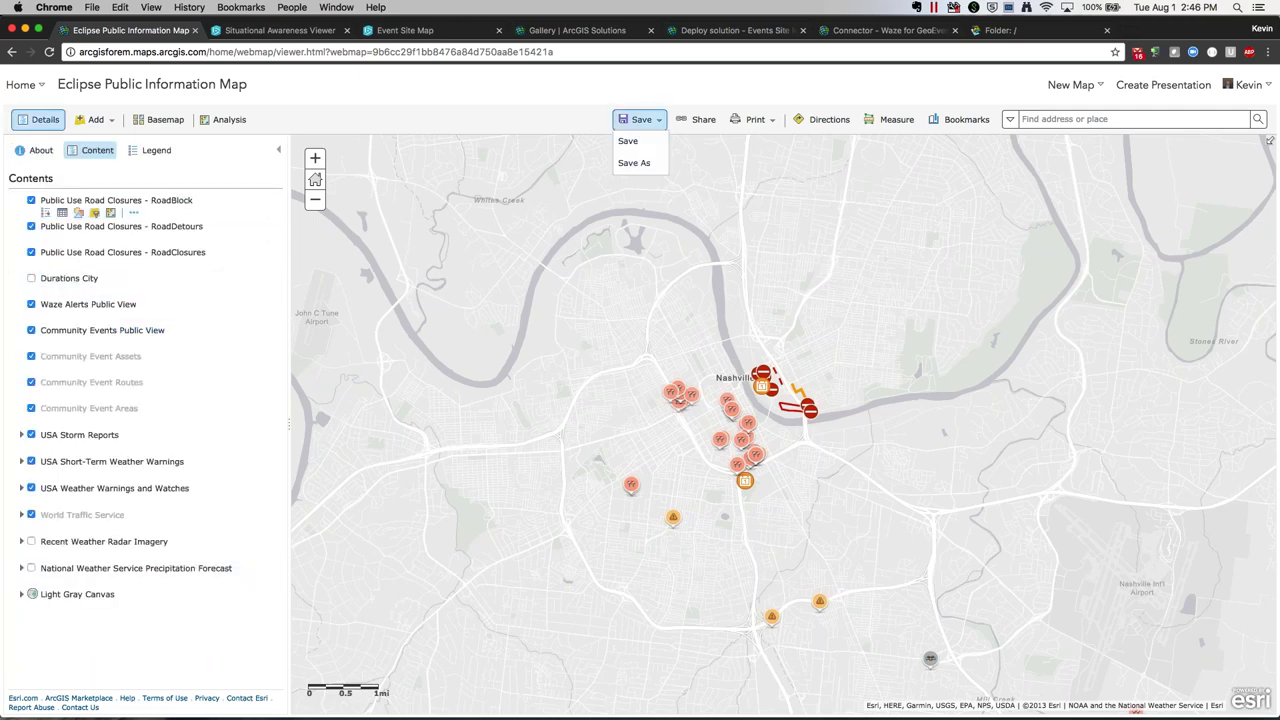
click(630, 141)
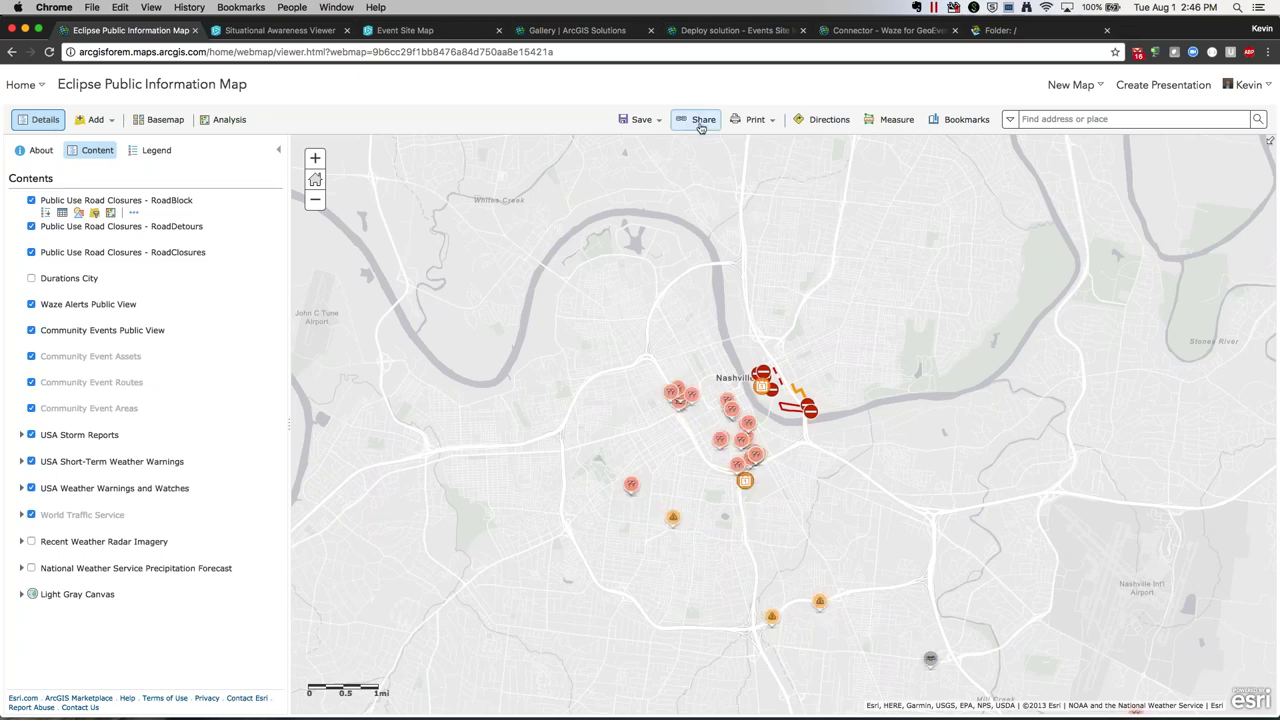
Step: View the Web AppBuilder settings for creating a web app from the shared map, and leave without creating one
click(702, 121)
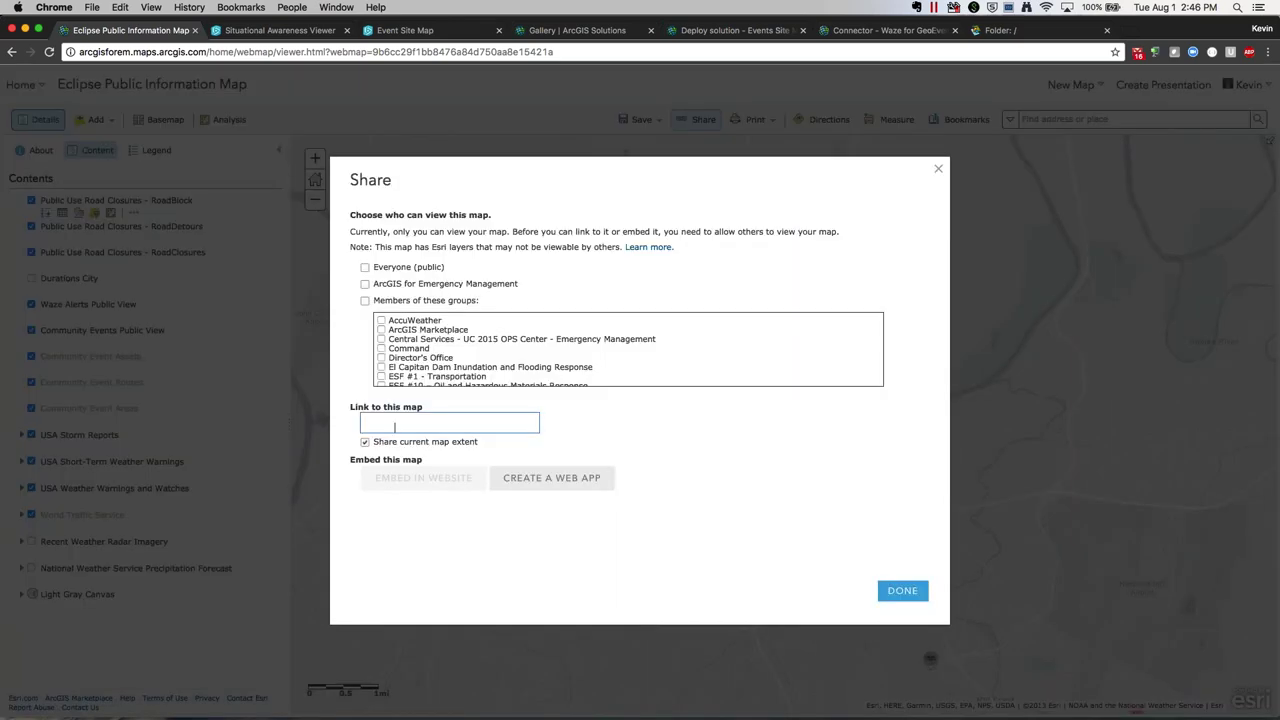
click(585, 478)
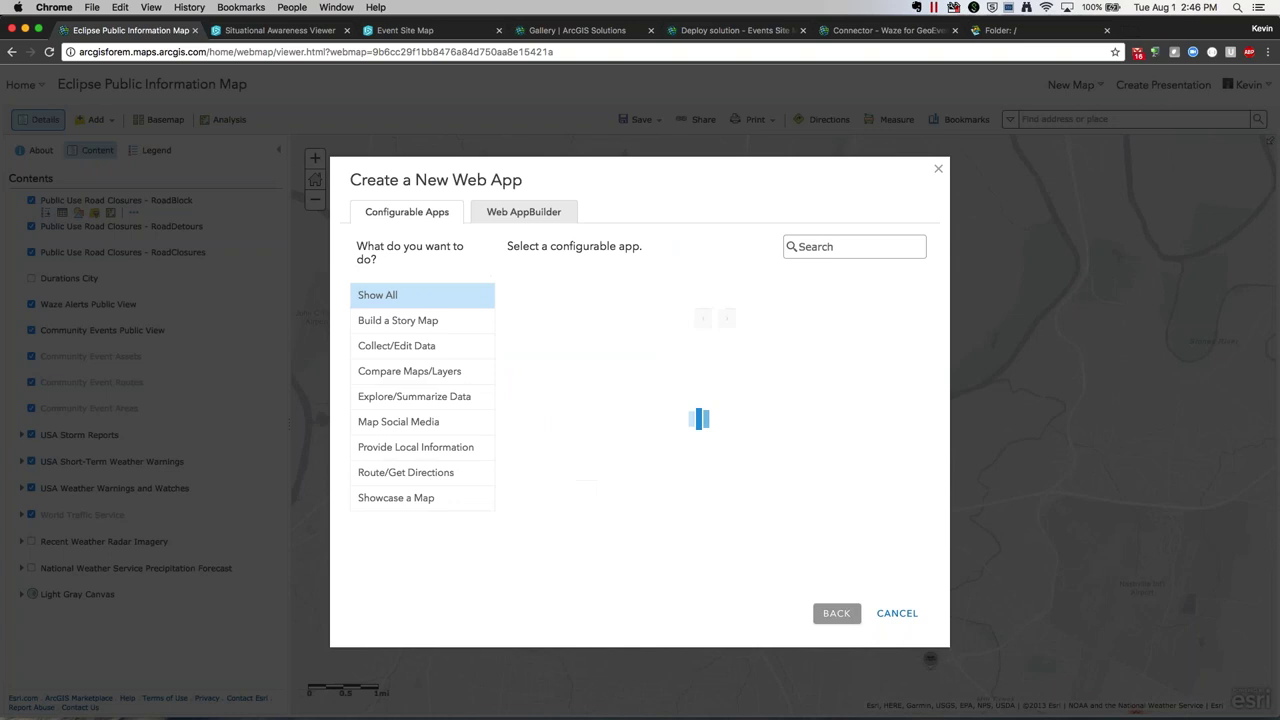
click(537, 211)
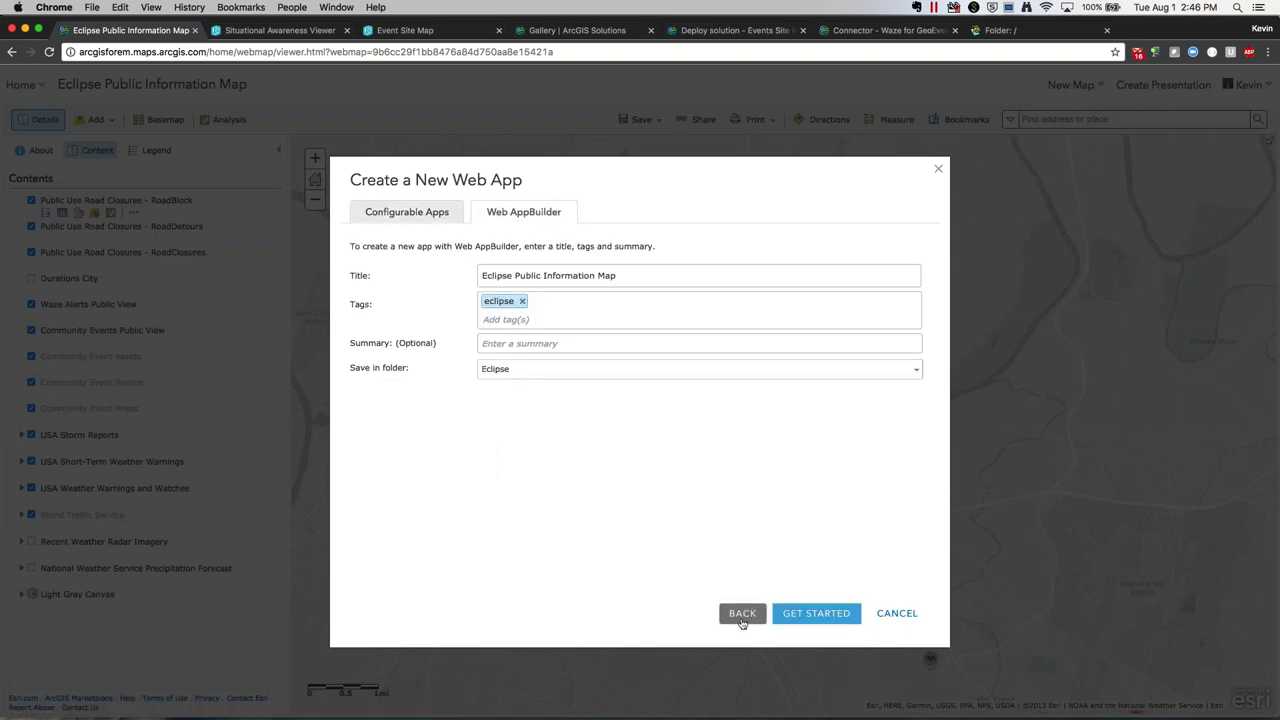
click(897, 613)
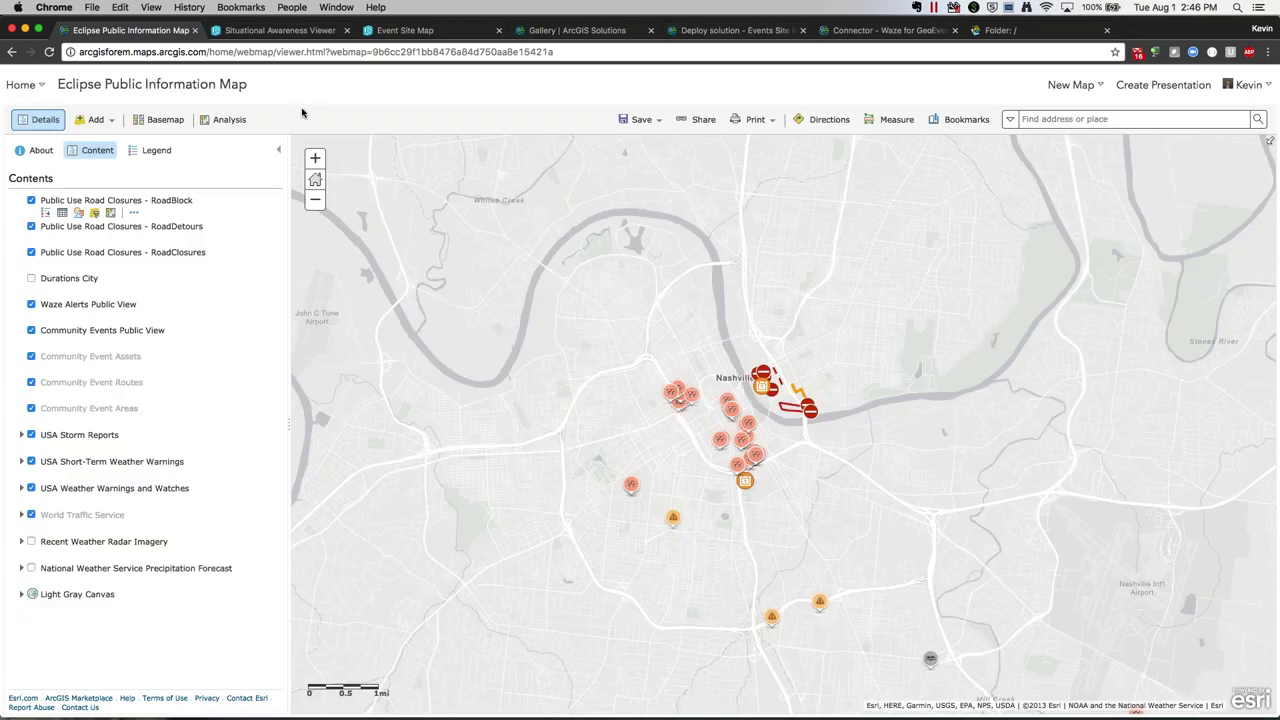
Step: Return to the content list, show the Eclipse folder and open the Eclipse Public Information App for viewing
click(21, 84)
click(39, 221)
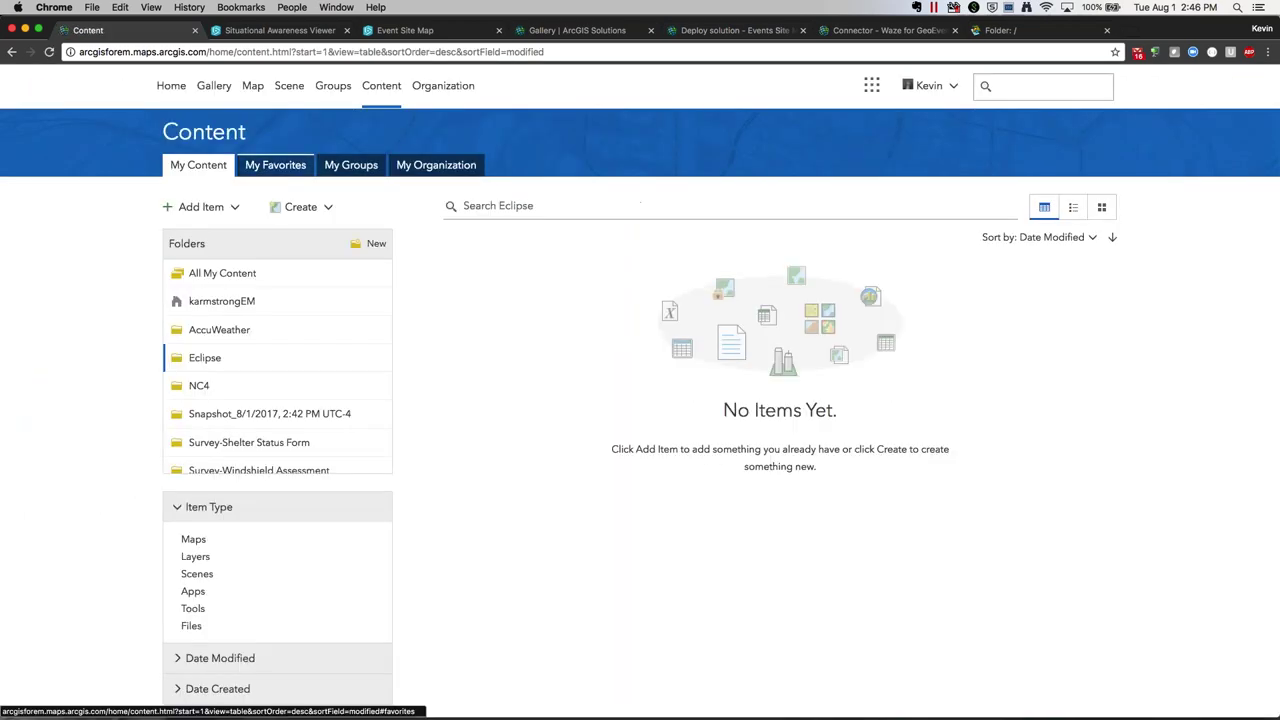
click(205, 388)
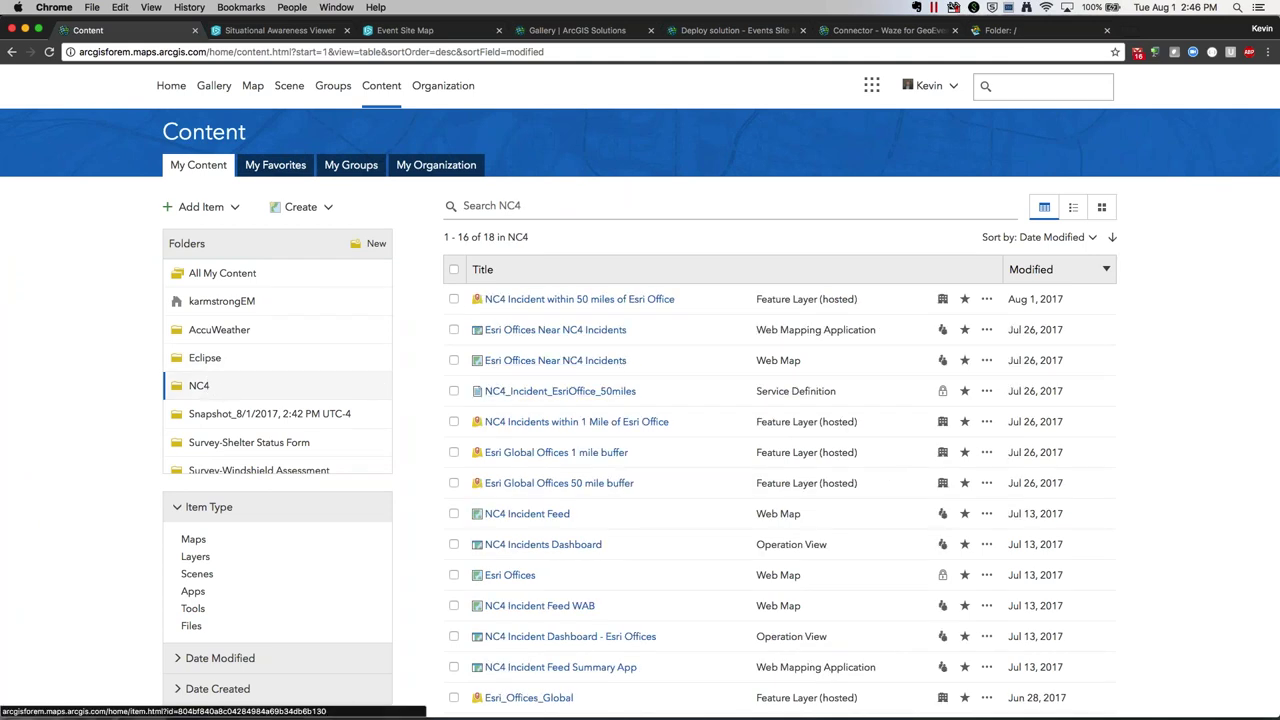
click(251, 362)
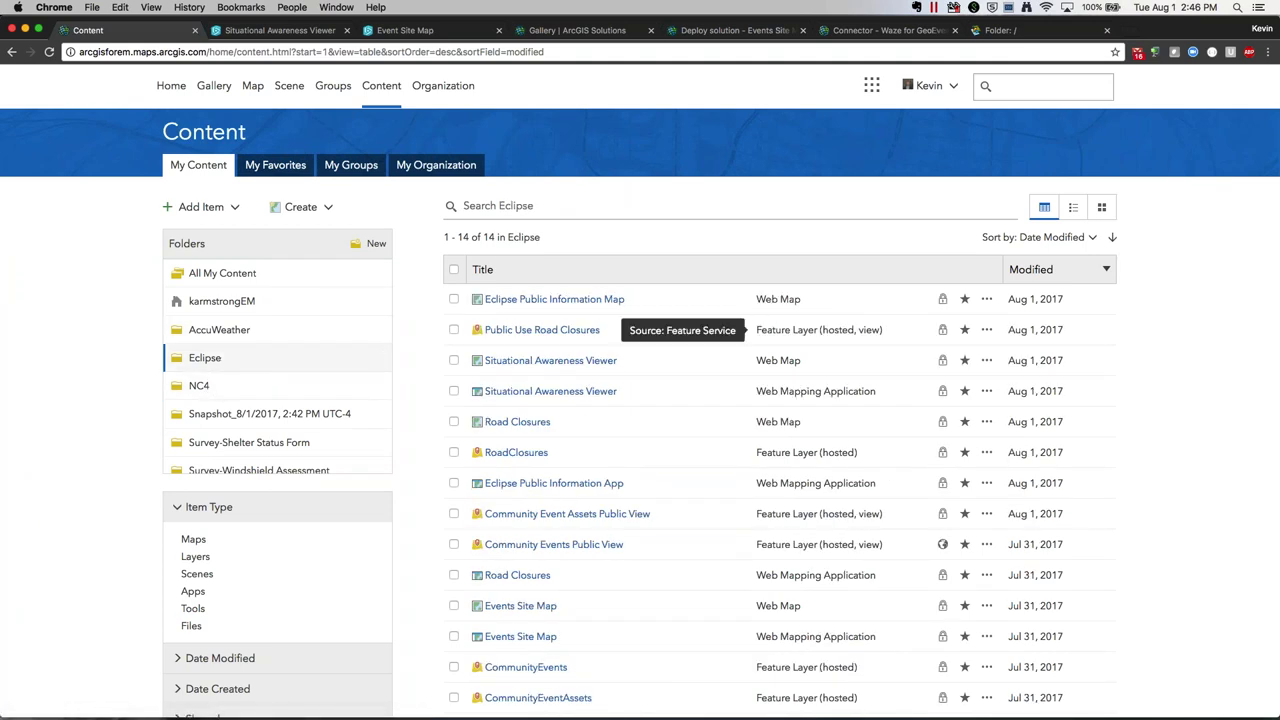
click(986, 483)
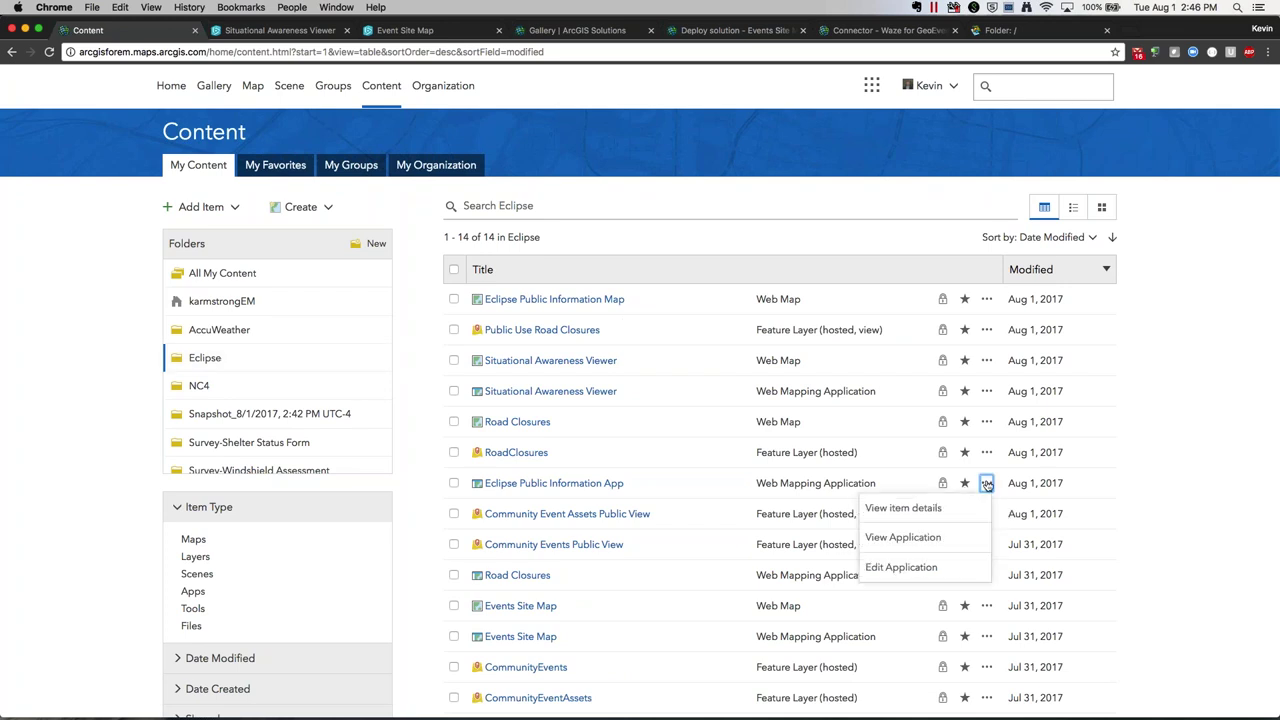
click(925, 537)
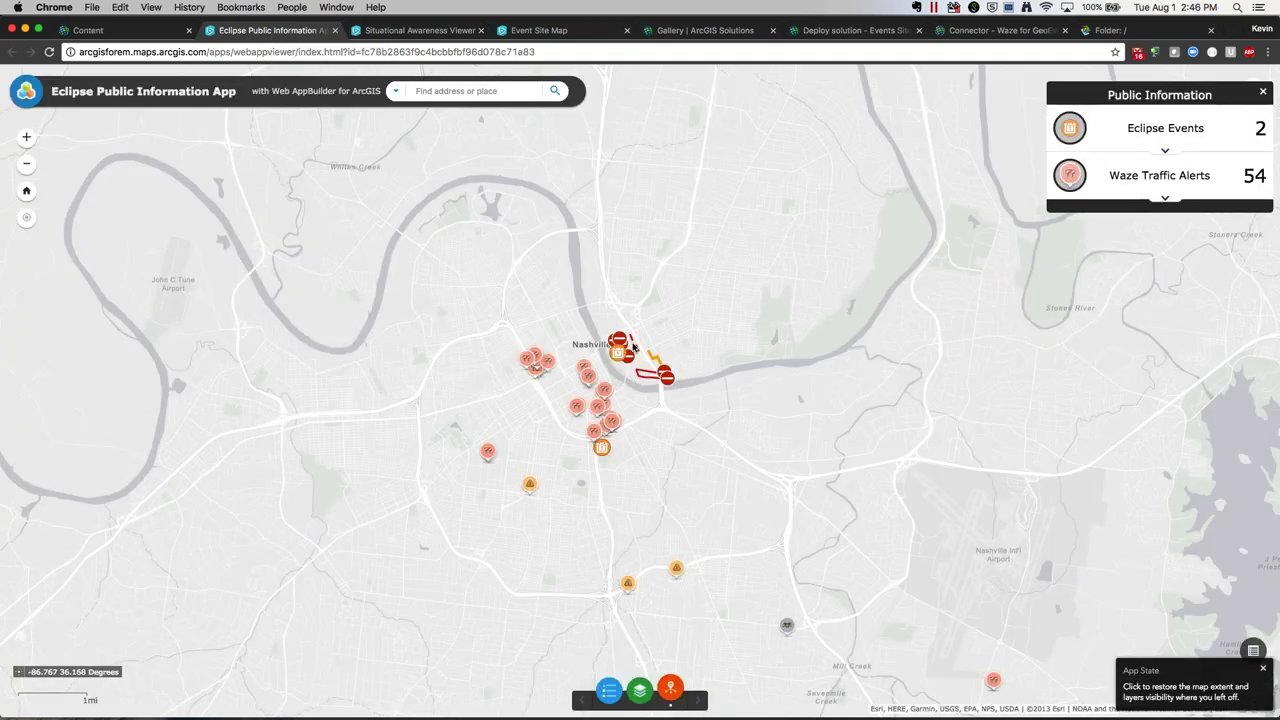
Step: List the Eclipse Events in the Public Information summary and zoom the map to Eclipse at Nissan Stadium
click(1184, 129)
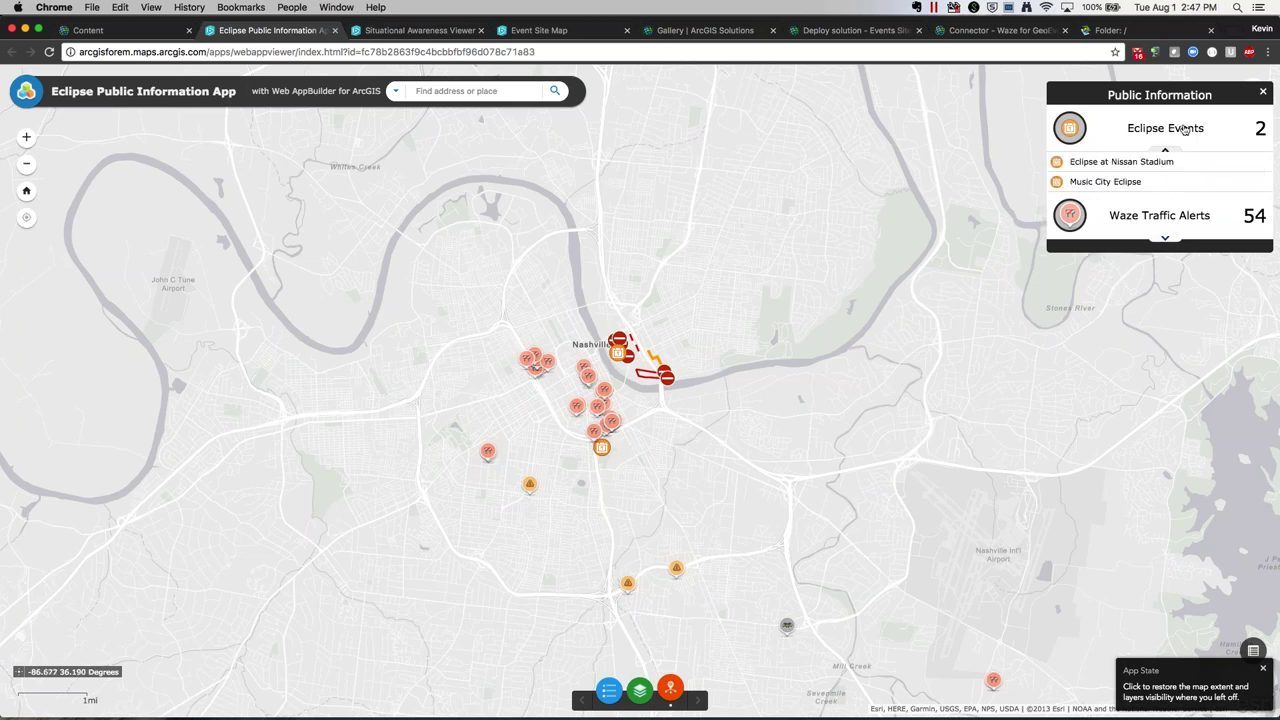
click(1121, 162)
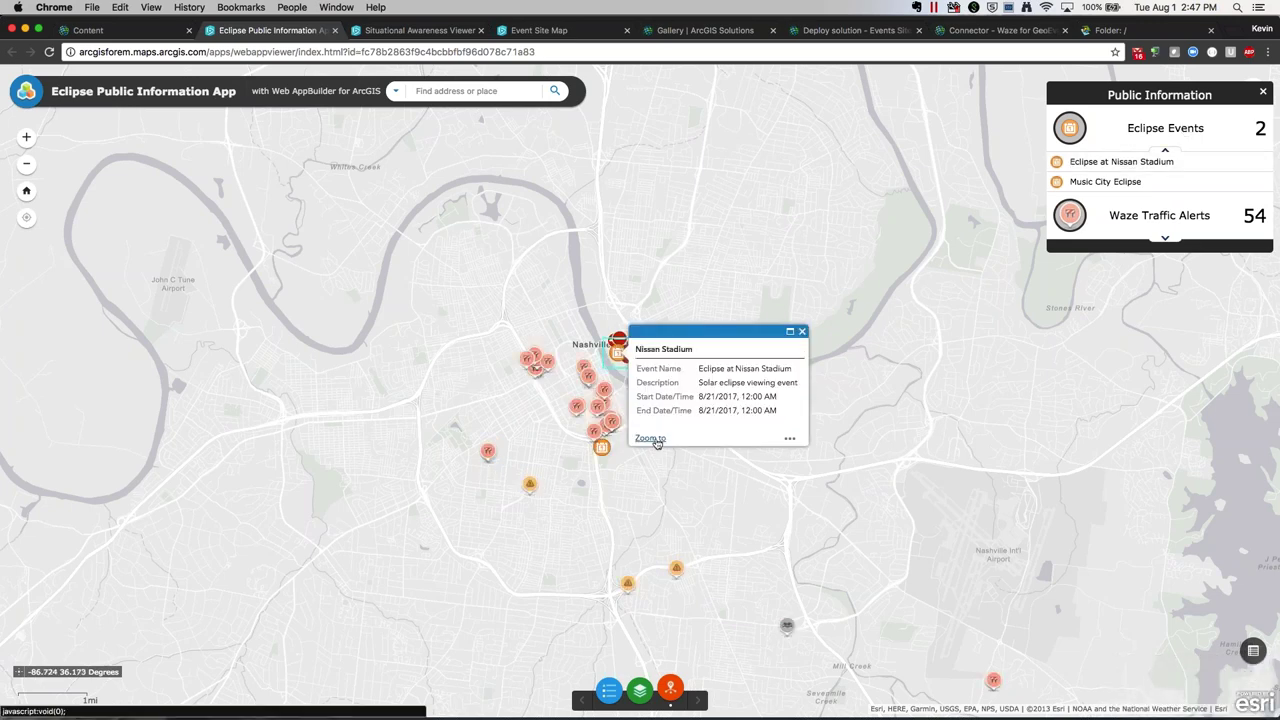
click(650, 438)
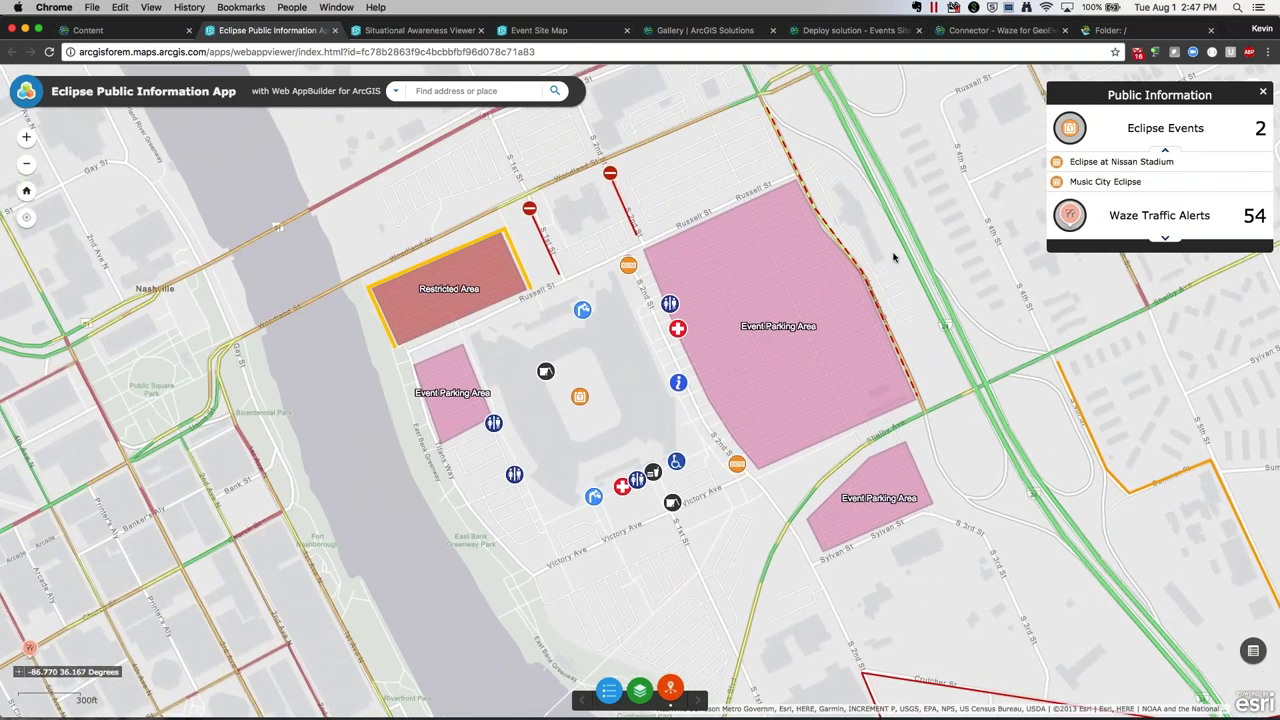
Step: Inspect the ACCIDENT entries under Waze Traffic Alerts, and collapse the alert and Eclipse Events lists
click(1148, 224)
click(1133, 250)
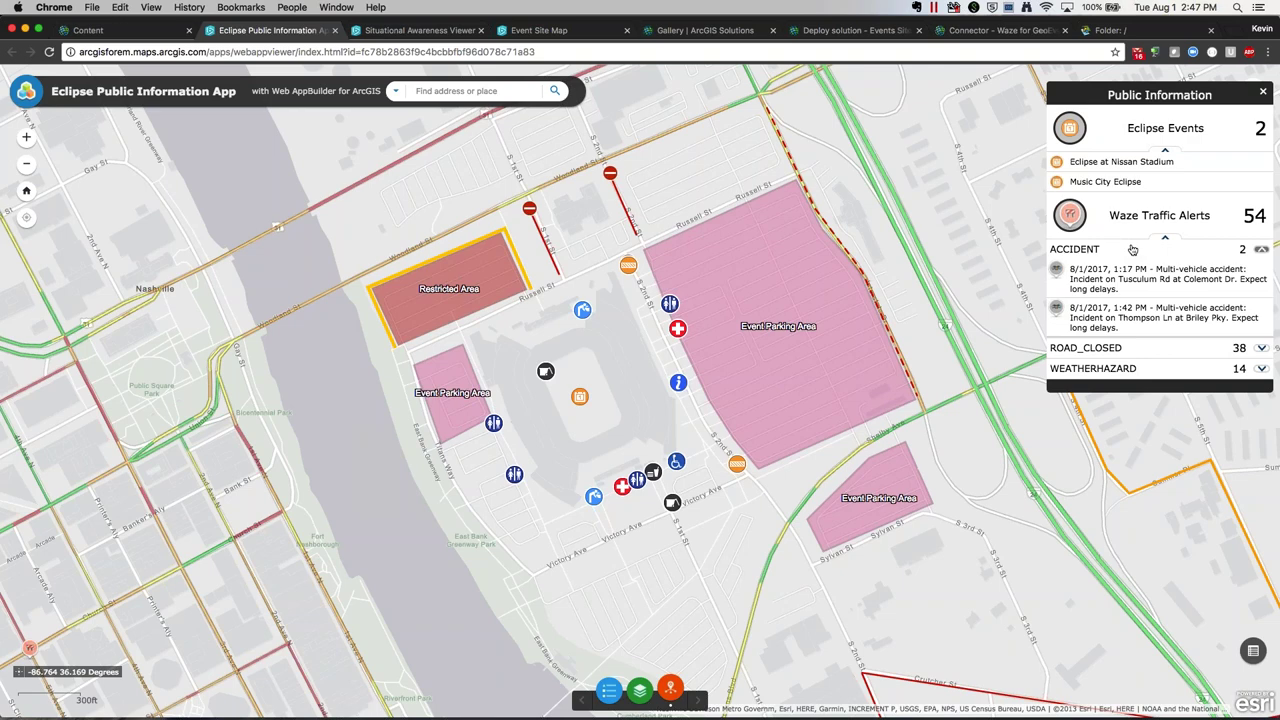
click(1133, 250)
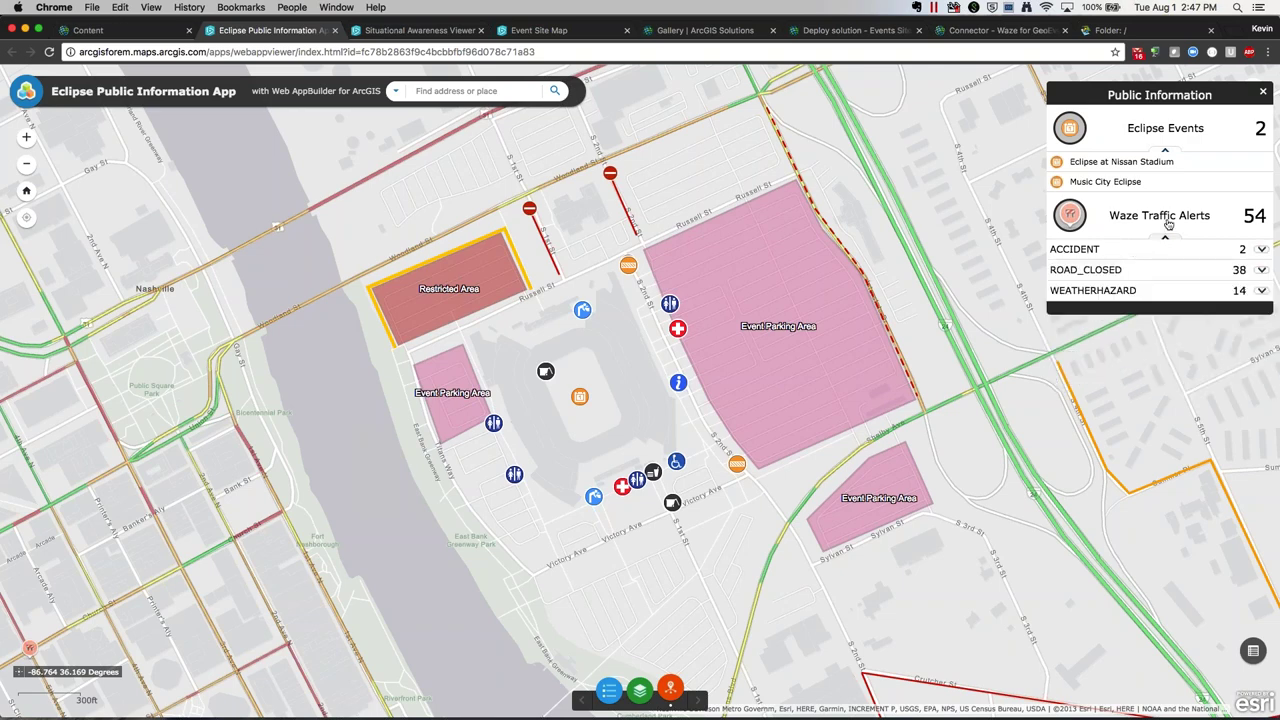
click(1168, 224)
click(1162, 146)
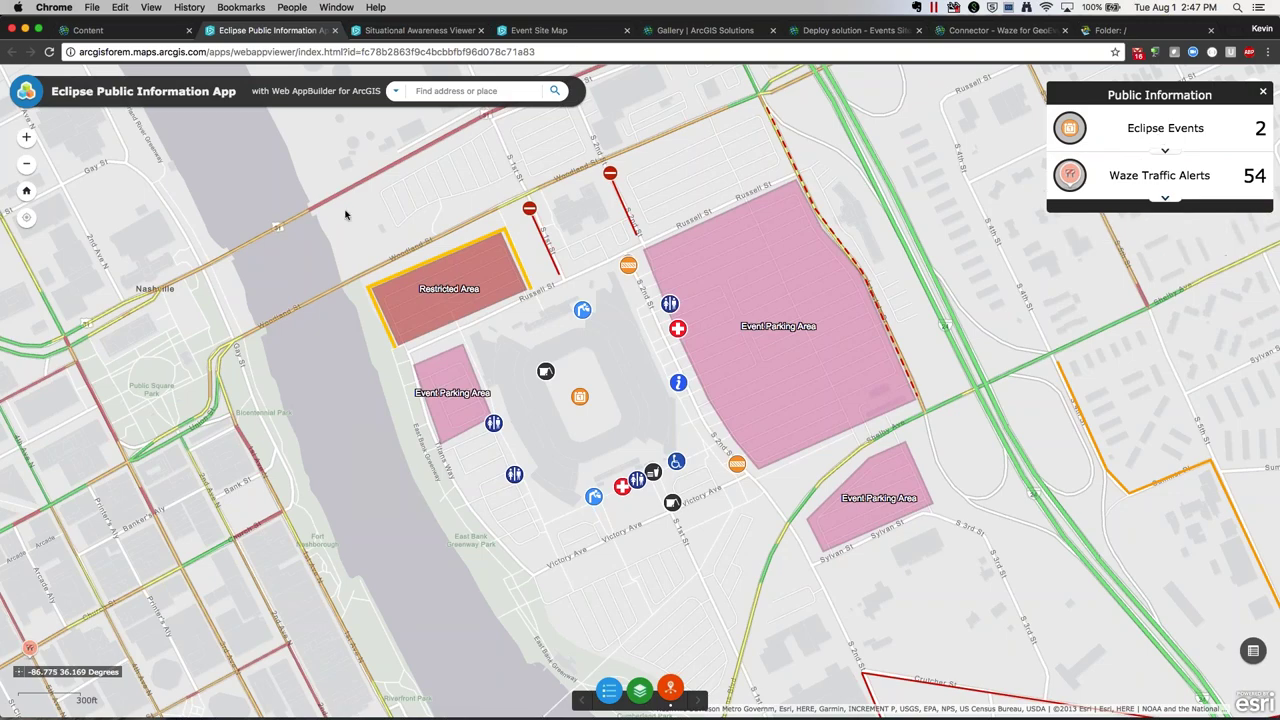
Step: Zoom out to view traffic and road closures across Nashville, and switch back to the Eclipse folder's content list
click(28, 168)
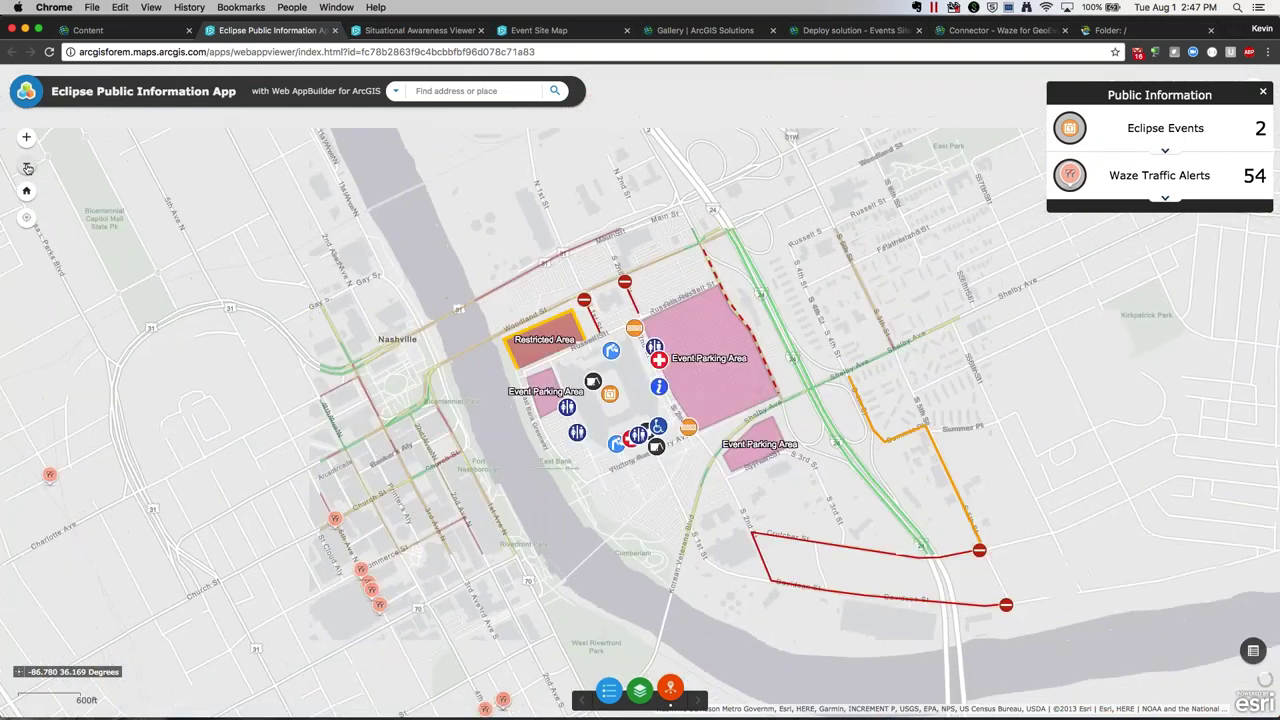
click(28, 168)
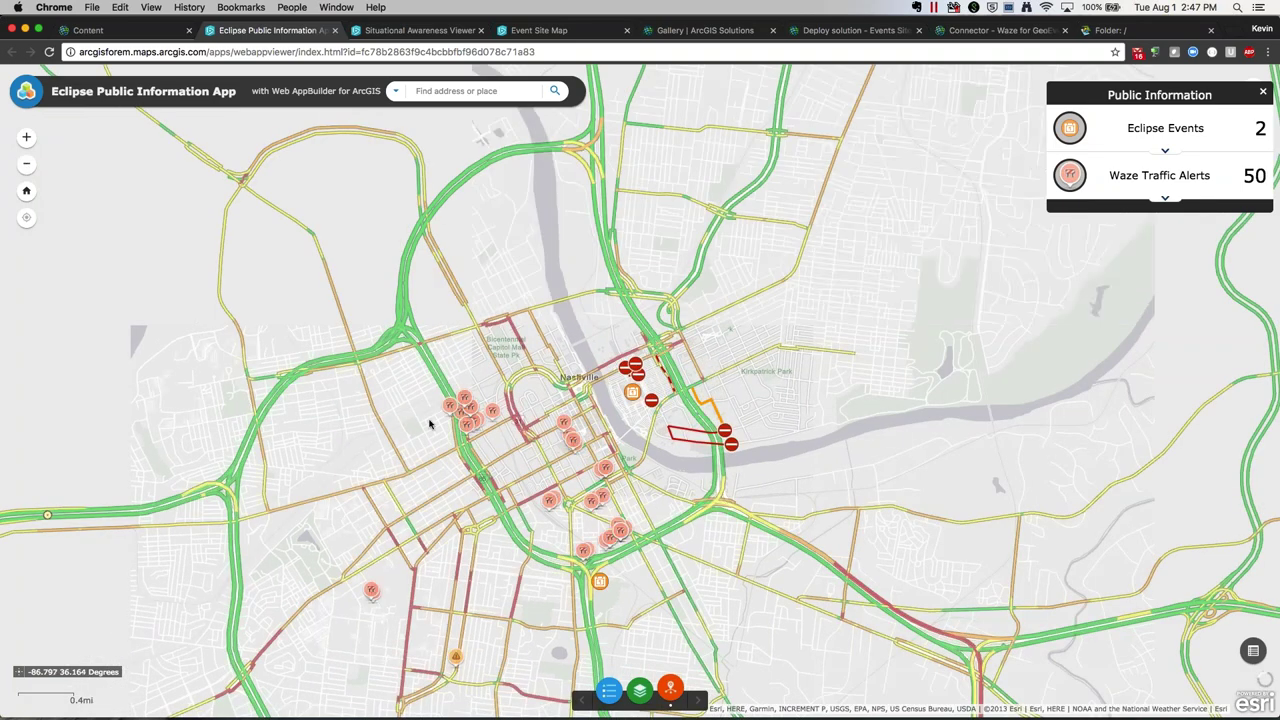
click(110, 31)
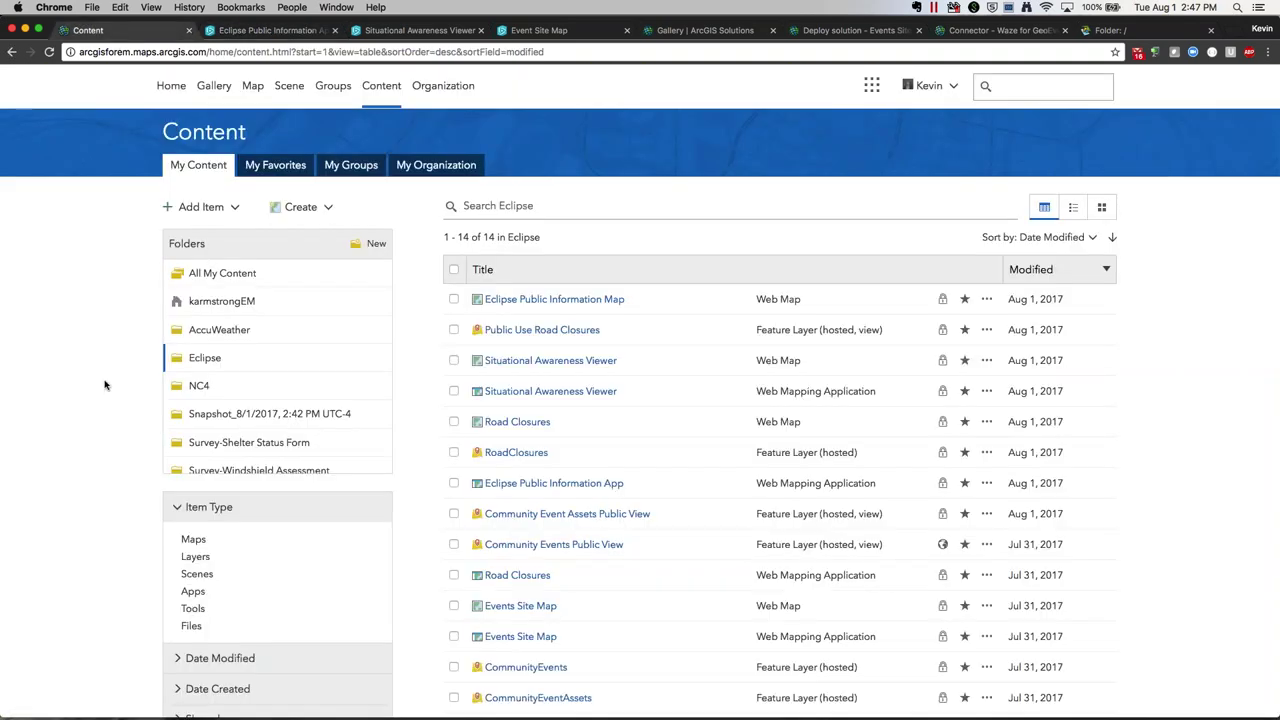